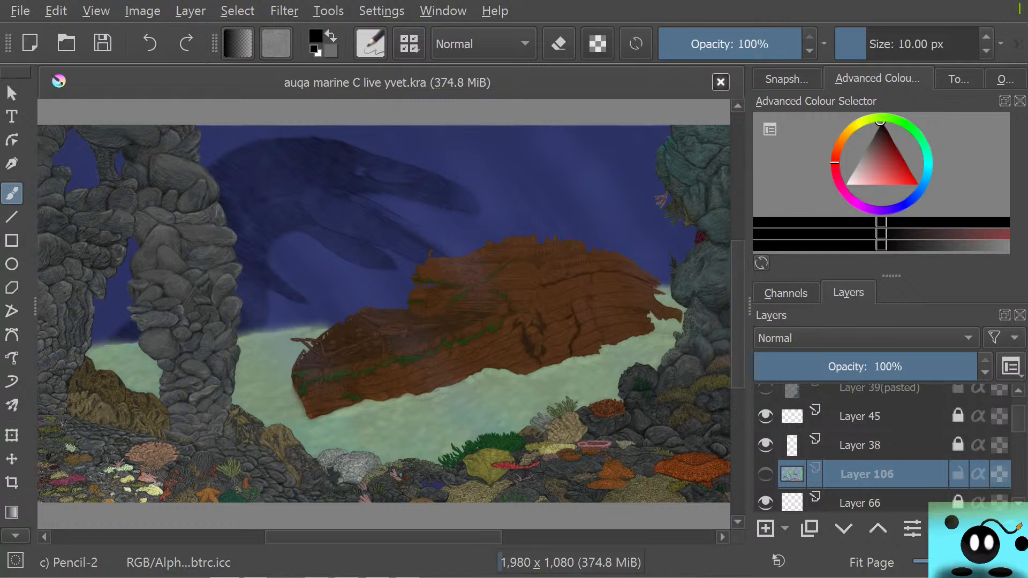
Add a new paint layer directly above Layer 9
scroll(883, 447, "down", 10)
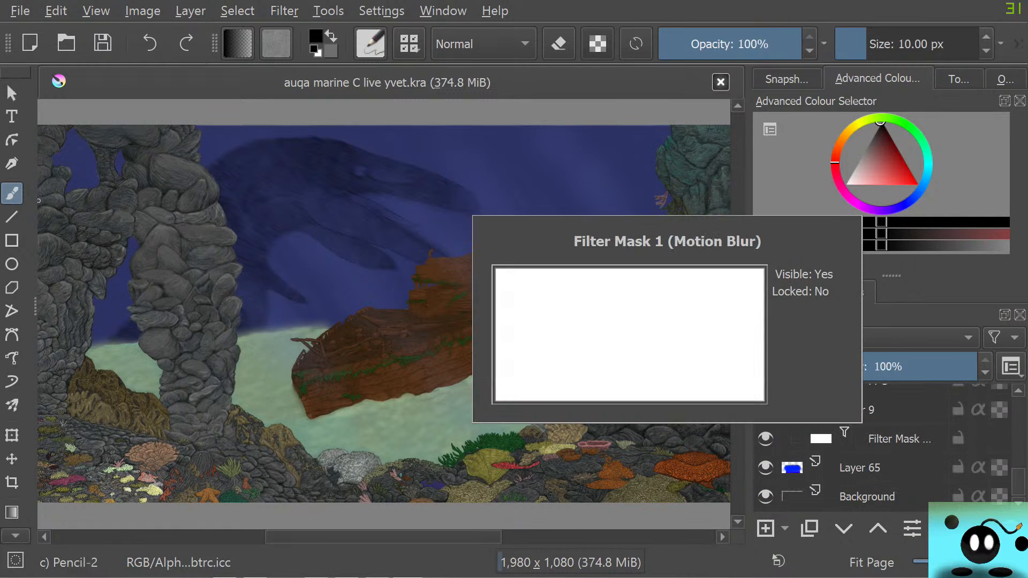
mouse_move(850, 410)
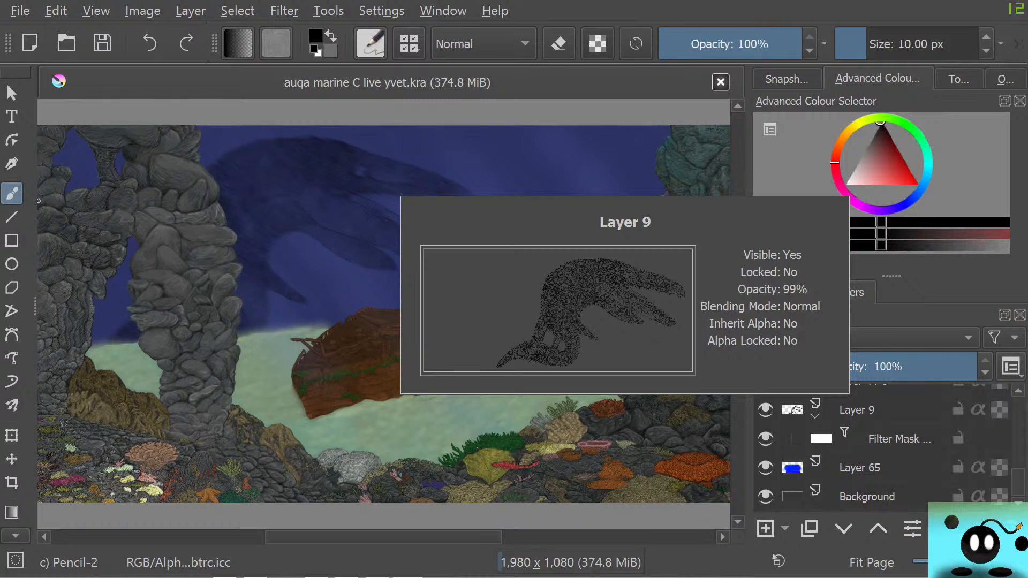
left_click(849, 410)
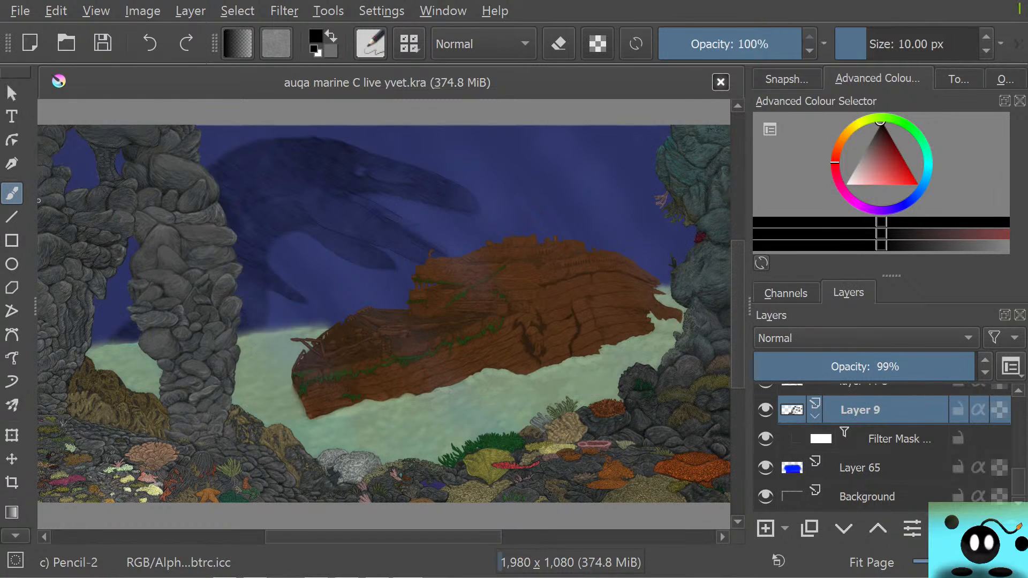
left_click(765, 528)
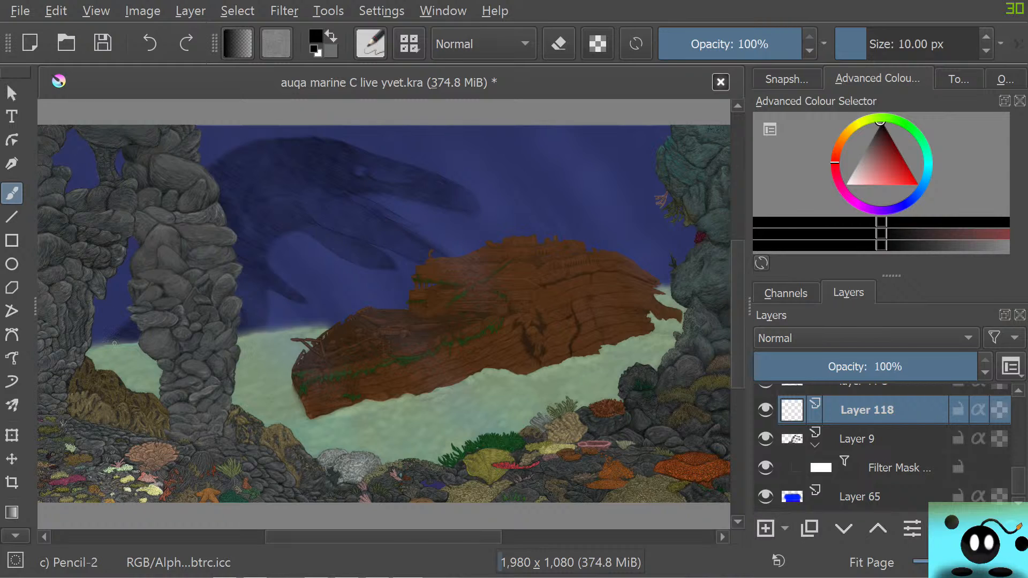
Try sketching black grass strokes on the new layer at the sand horizon under the rock arch, and erase them
left_click_drag(103, 328, 133, 336)
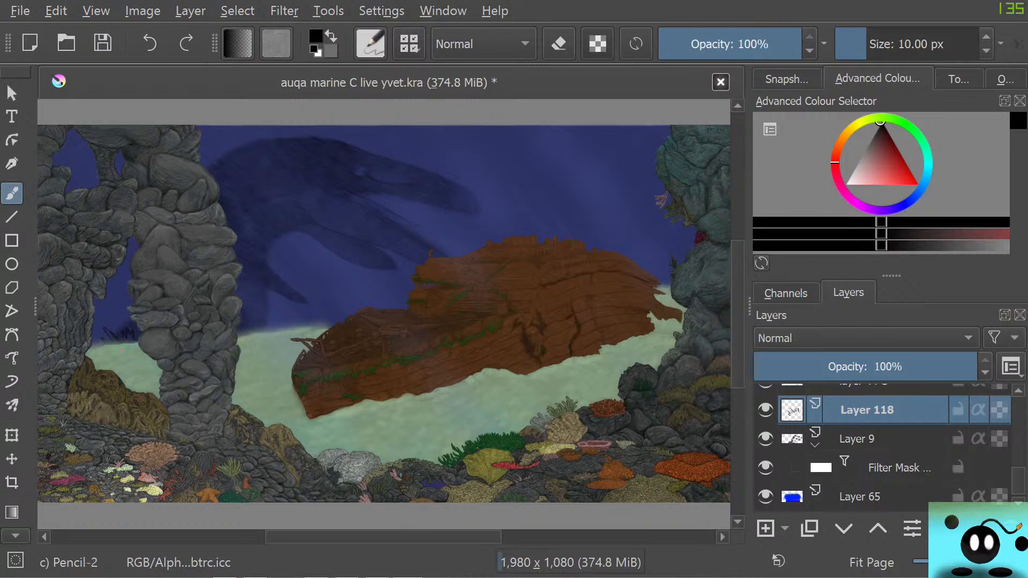
key("e")
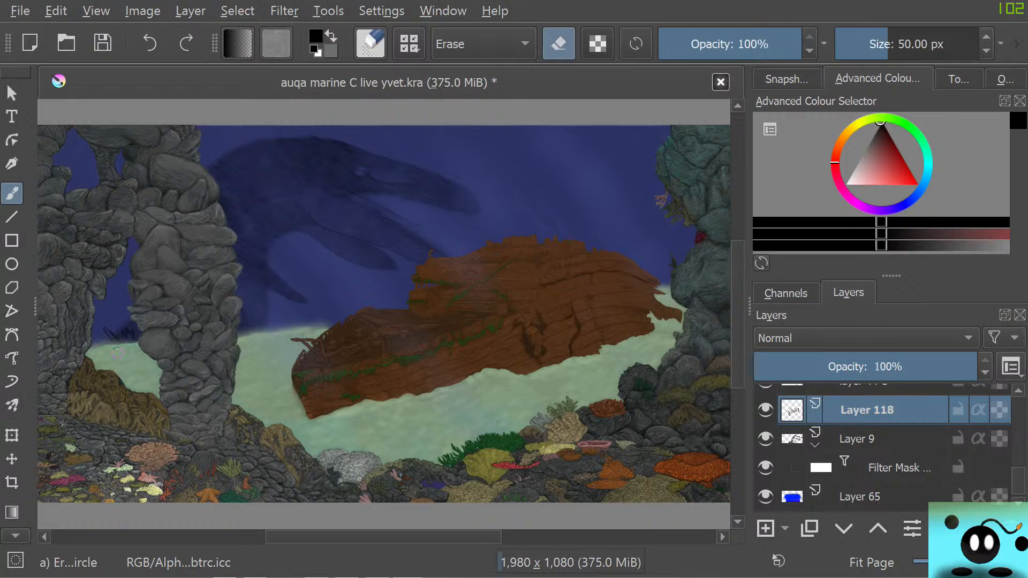
left_click_drag(105, 328, 131, 332)
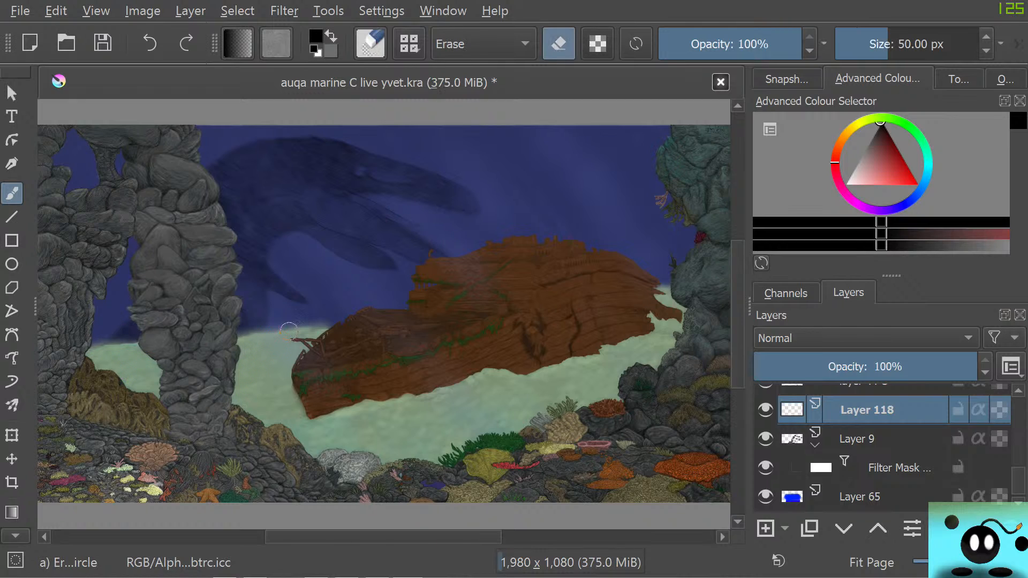
Return to the Pencil-2 brush and raise Layer 118 above layer 44 C
key("e")
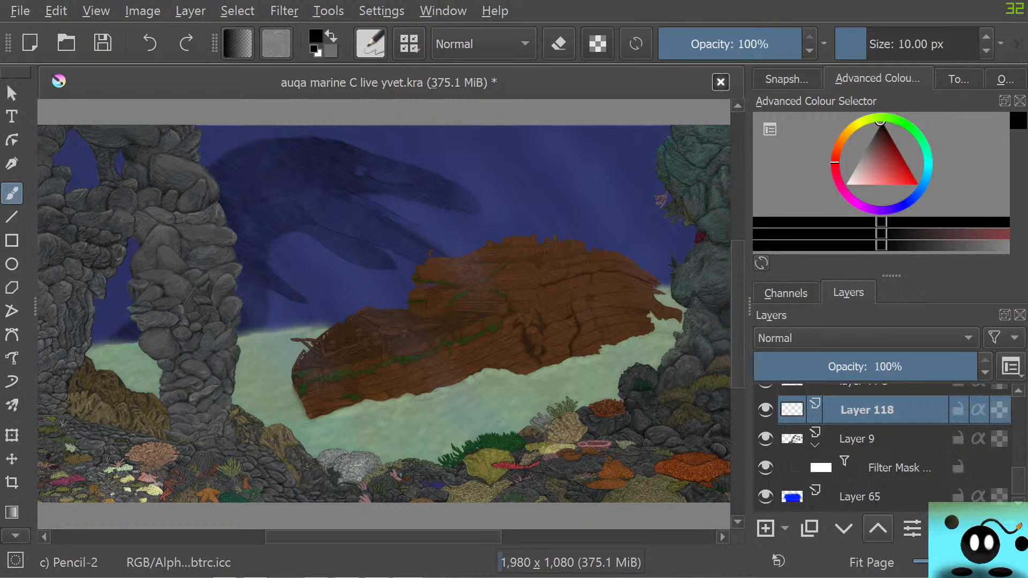
left_click(878, 529)
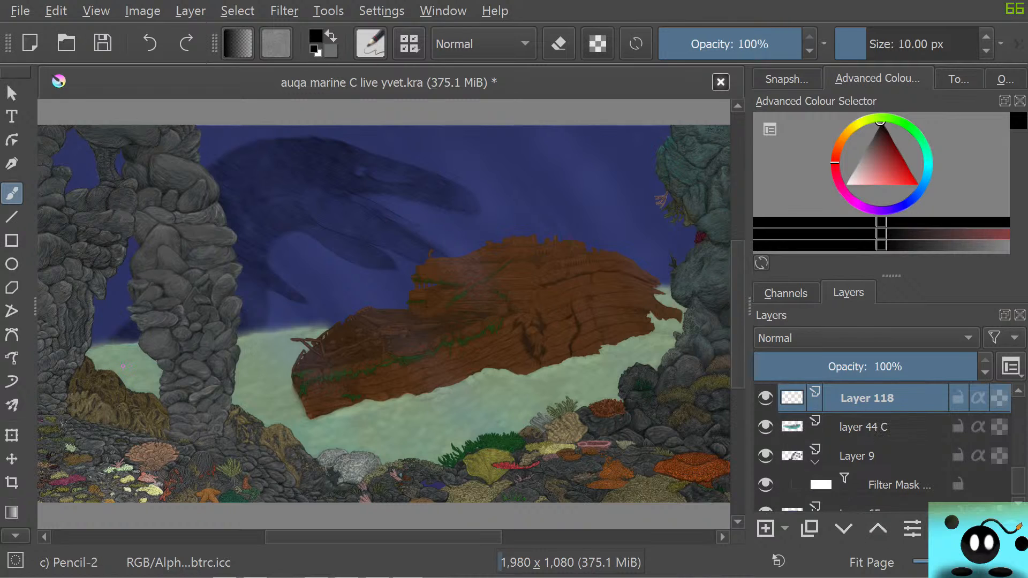
Try short grass strokes along the sand horizon on both sides of the rock pillar, and erase them
mouse_move(106, 348)
left_mouse_down()
mouse_move(119, 338)
mouse_move(130, 352)
left_mouse_up()
left_click_drag(249, 326, 274, 328)
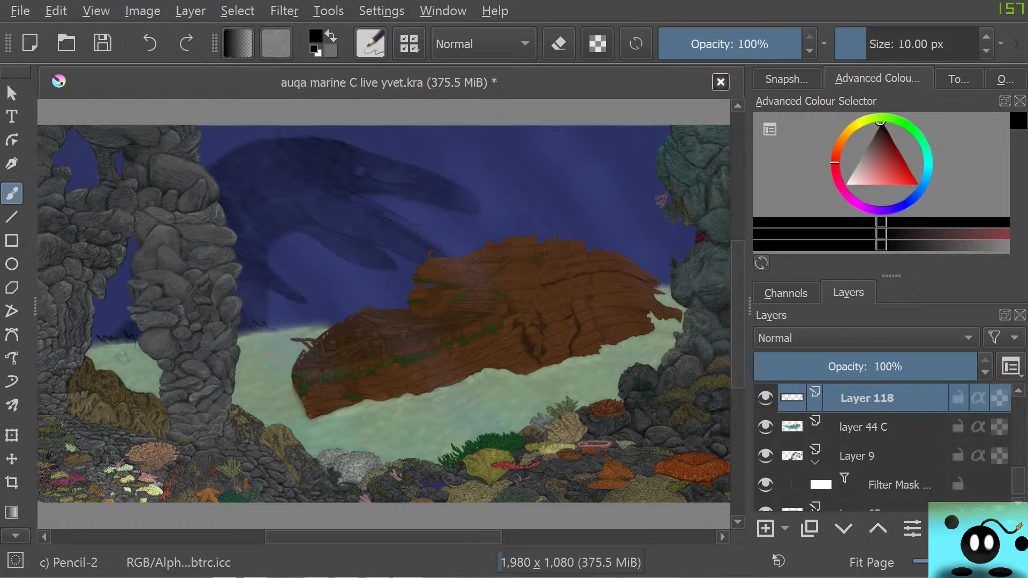
key("e")
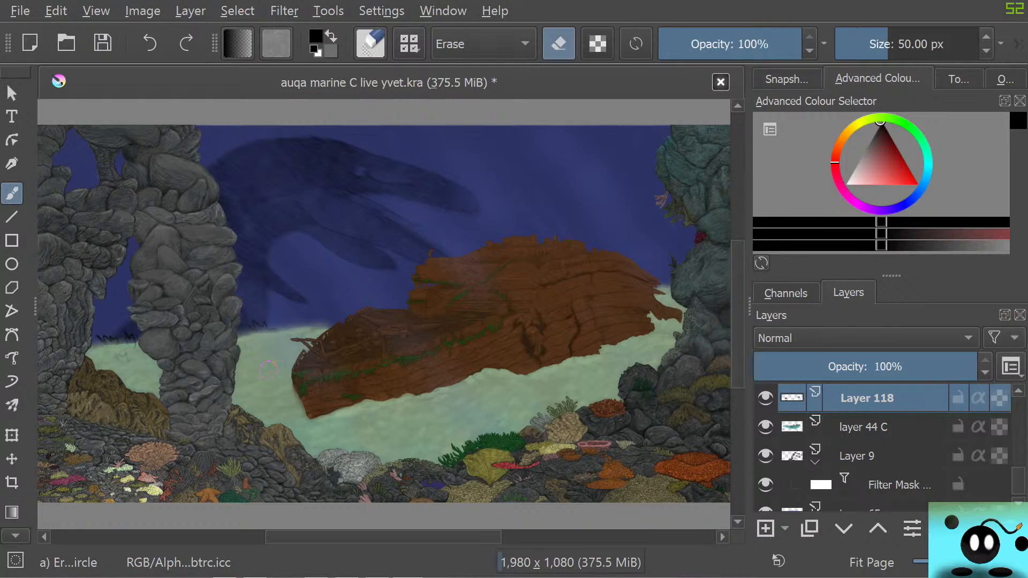
left_click_drag(271, 327, 246, 316)
left_click_drag(134, 339, 97, 337)
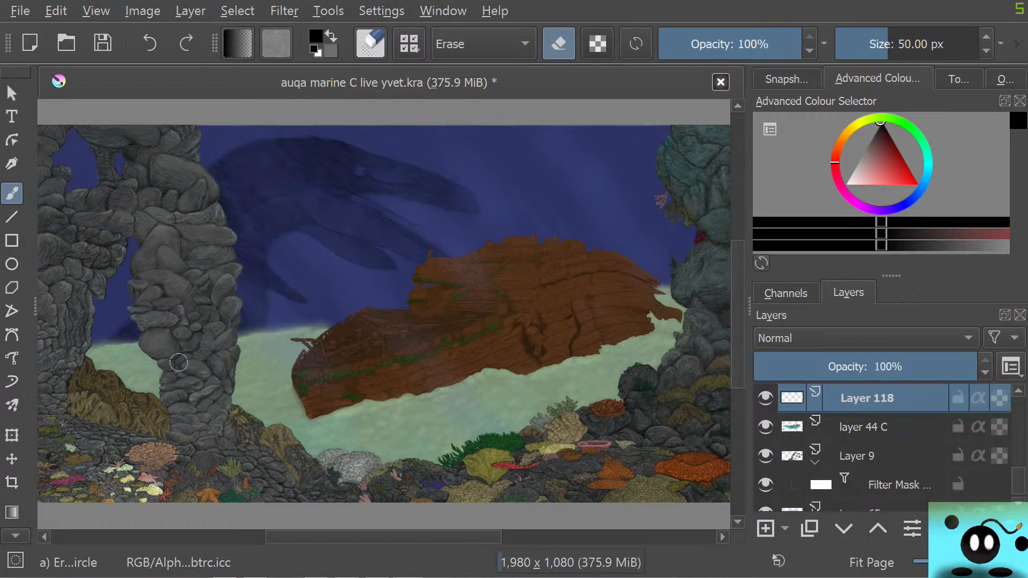
Switch back to the Pencil-2 brush and set its size to 2.92 px
key("slash")
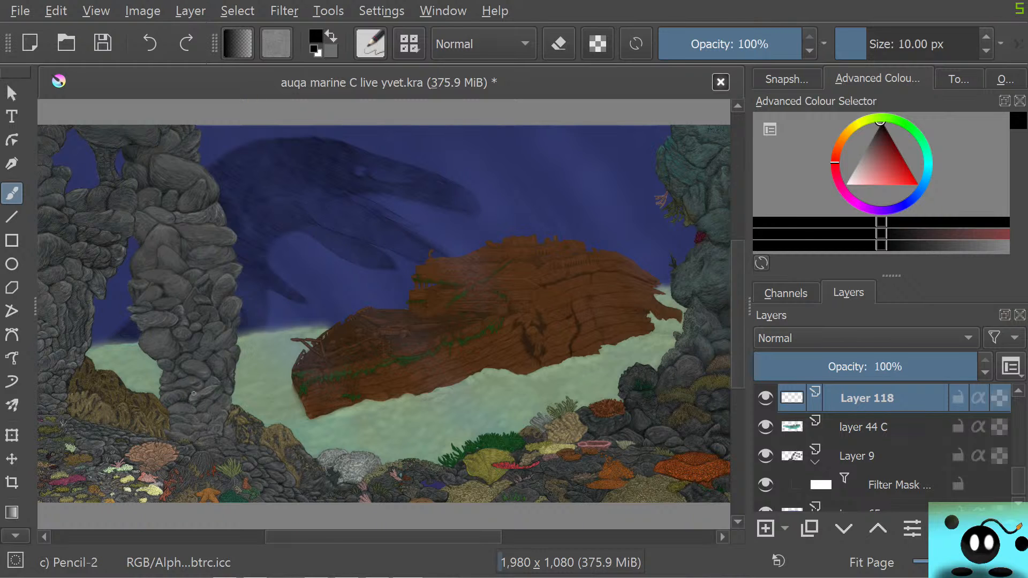
scroll(194, 394, "up", 5)
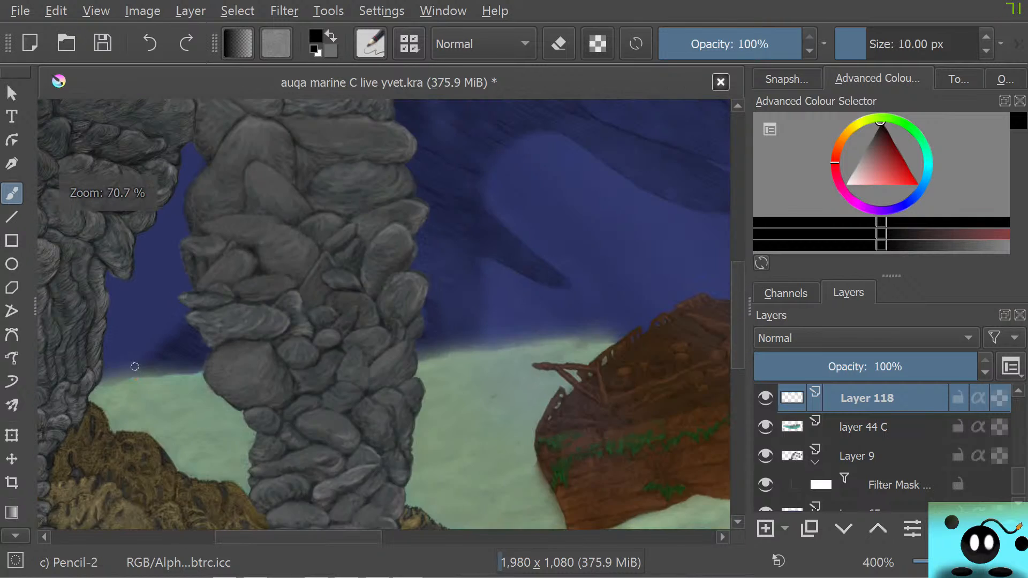
scroll(135, 366, "down", 3)
scroll(123, 342, "up", 3)
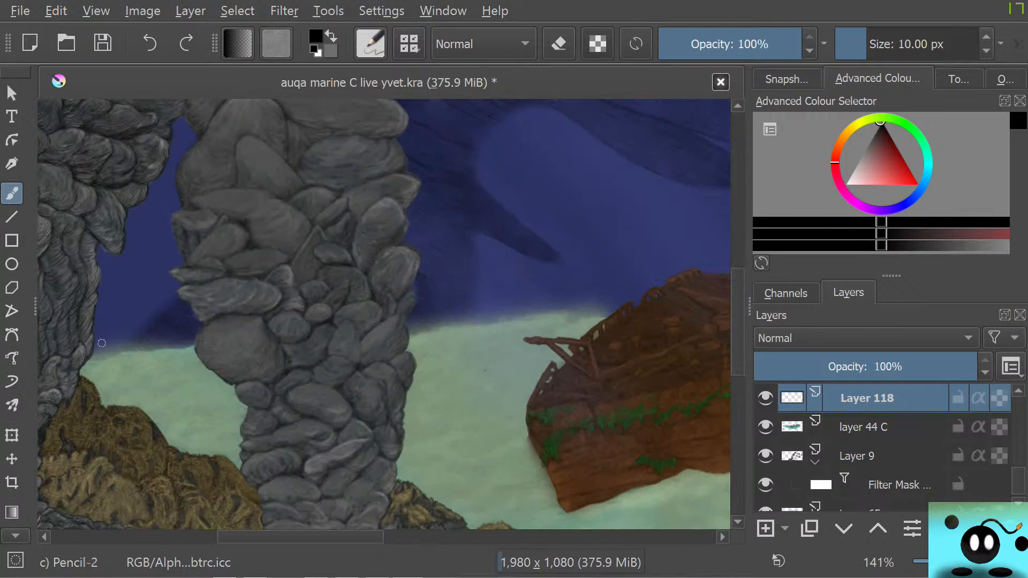
left_click_drag(860, 45, 856, 45)
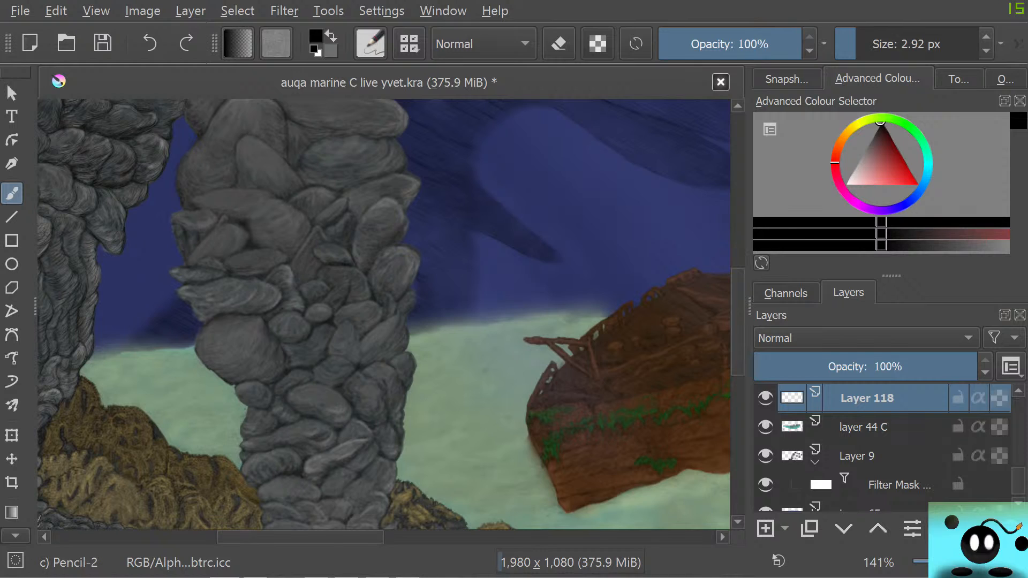
Switch to Firefox and look through the SEAGRASS image results for a suitable reference photo
left_click_drag(636, 576, 429, 1)
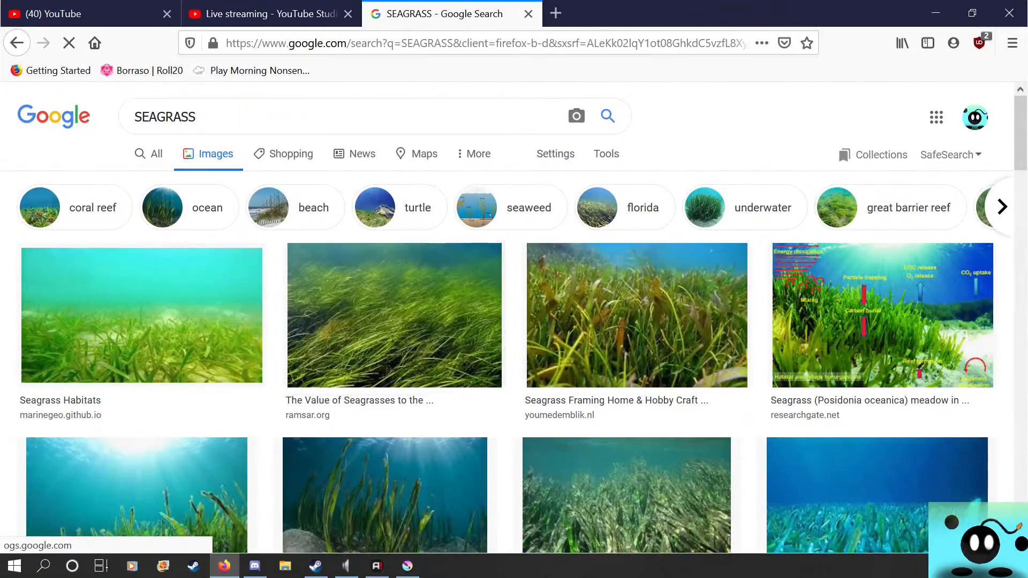
scroll(385, 268, "down", 10)
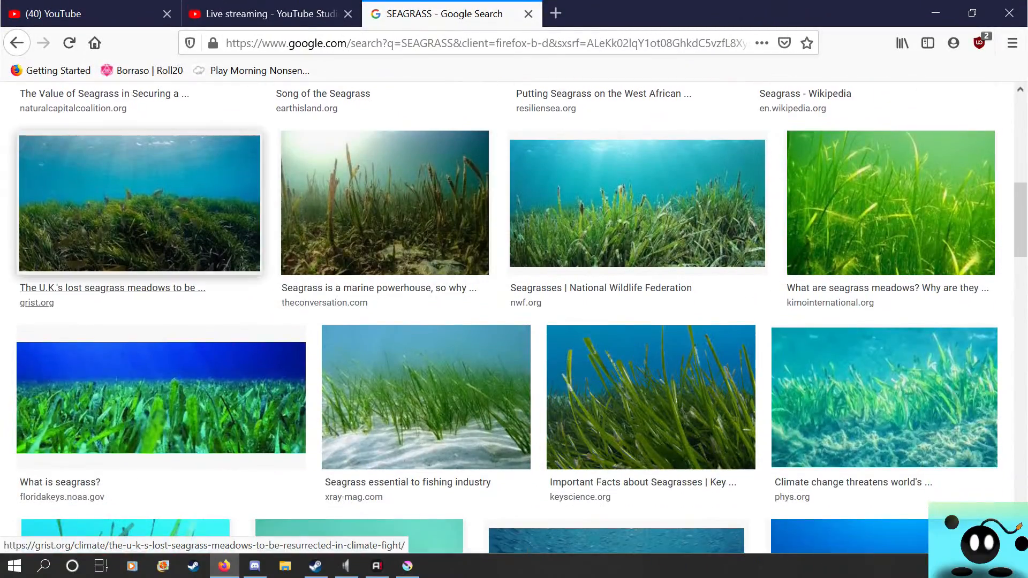
scroll(514, 318, "down", 13)
scroll(690, 267, "down", 15)
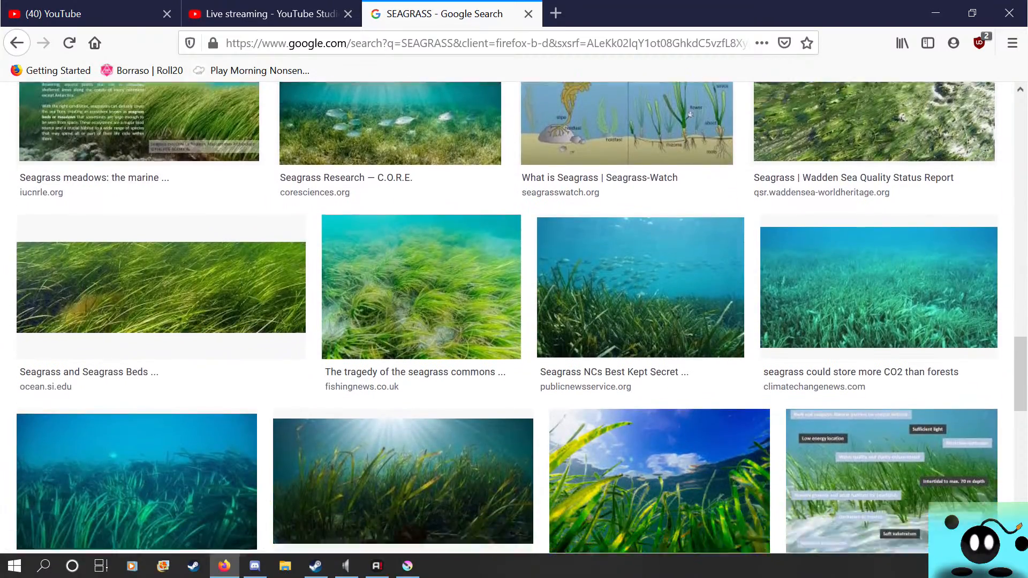
scroll(514, 318, "down", 11)
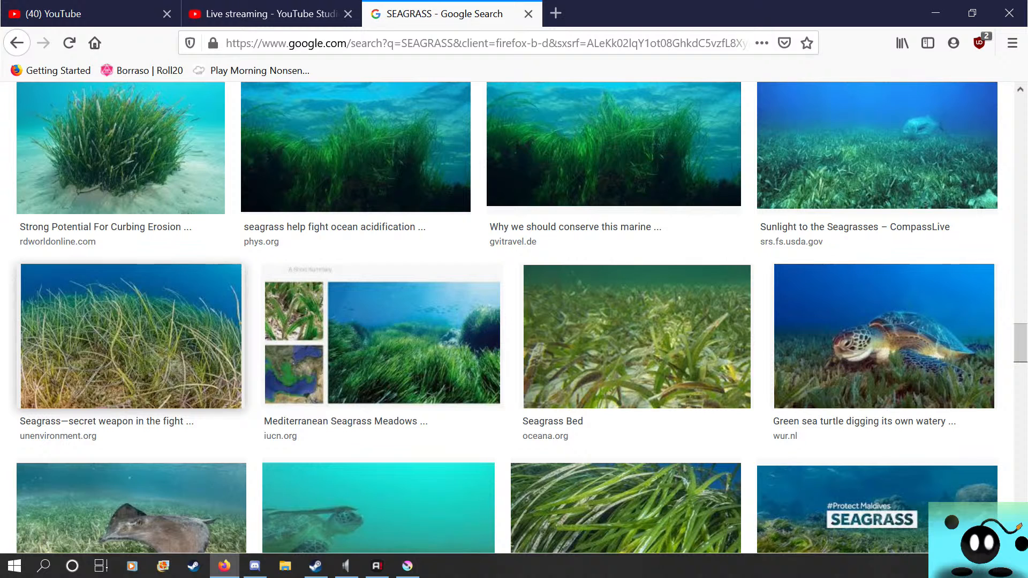
scroll(514, 318, "down", 1)
scroll(514, 318, "up", 5)
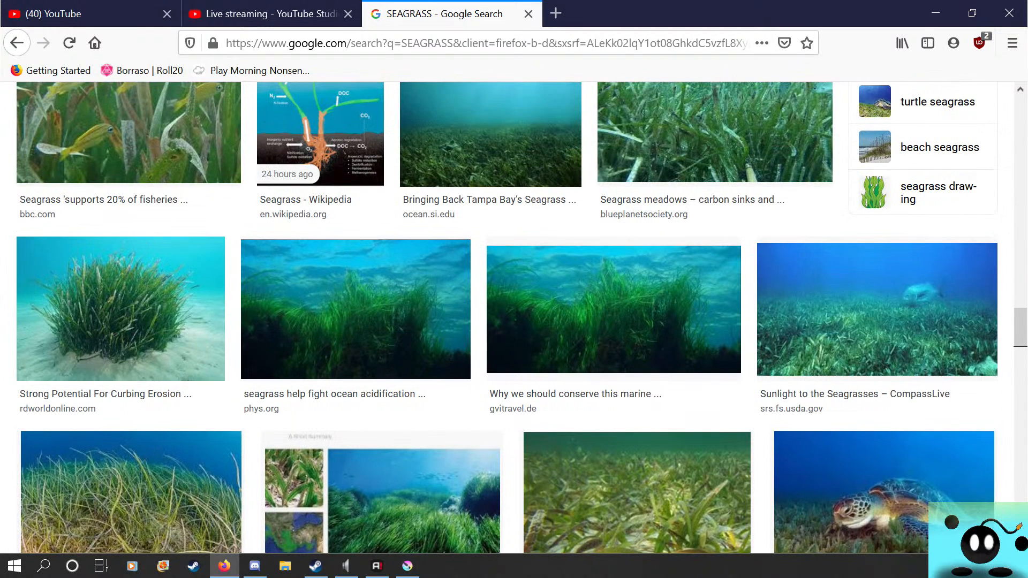
scroll(514, 318, "down", 12)
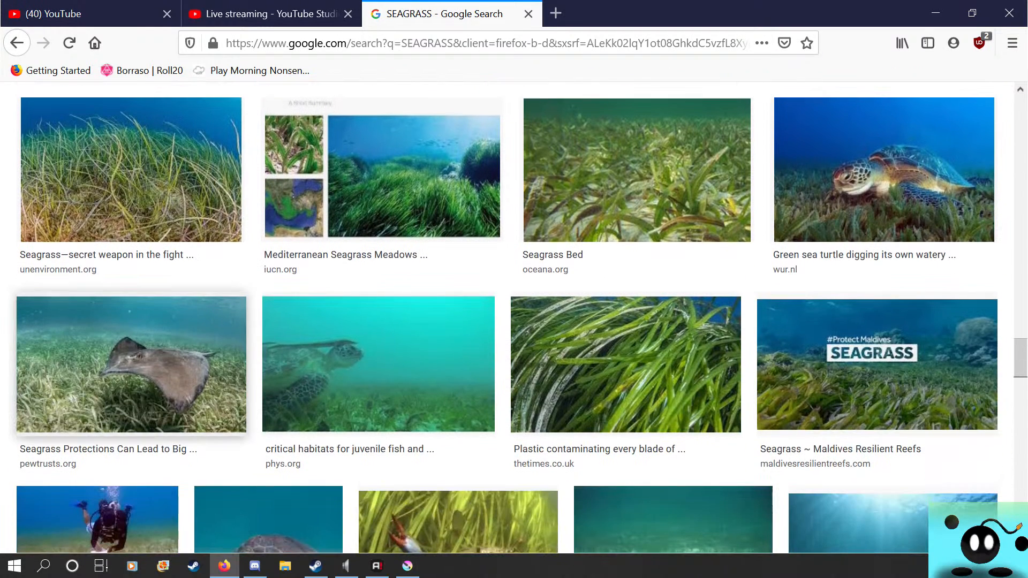
scroll(514, 318, "down", 3)
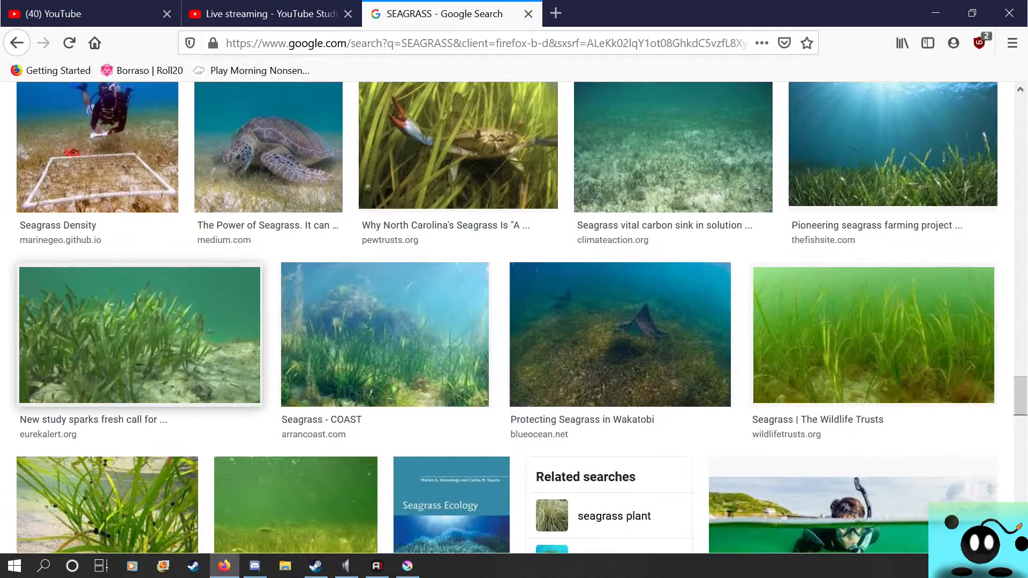
scroll(514, 318, "down", 5)
scroll(514, 318, "up", 3)
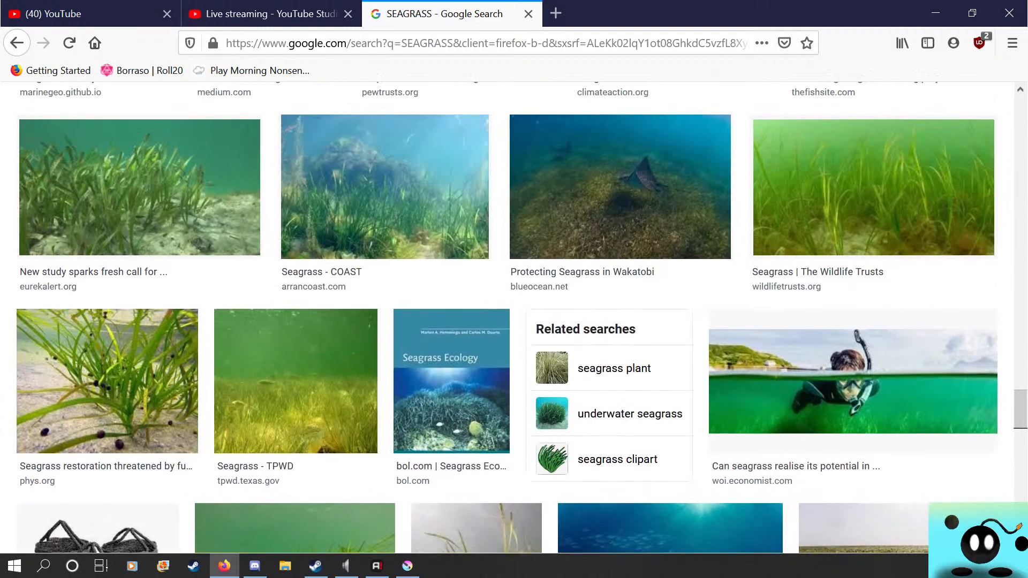
scroll(514, 318, "down", 5)
scroll(514, 318, "down", 14)
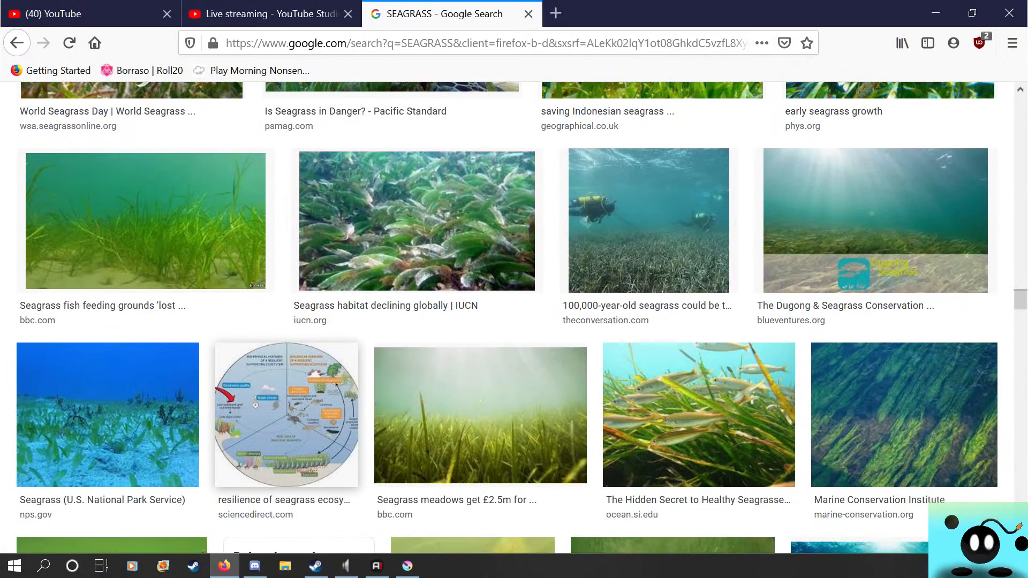
scroll(284, 423, "down", 2)
scroll(284, 423, "down", 3)
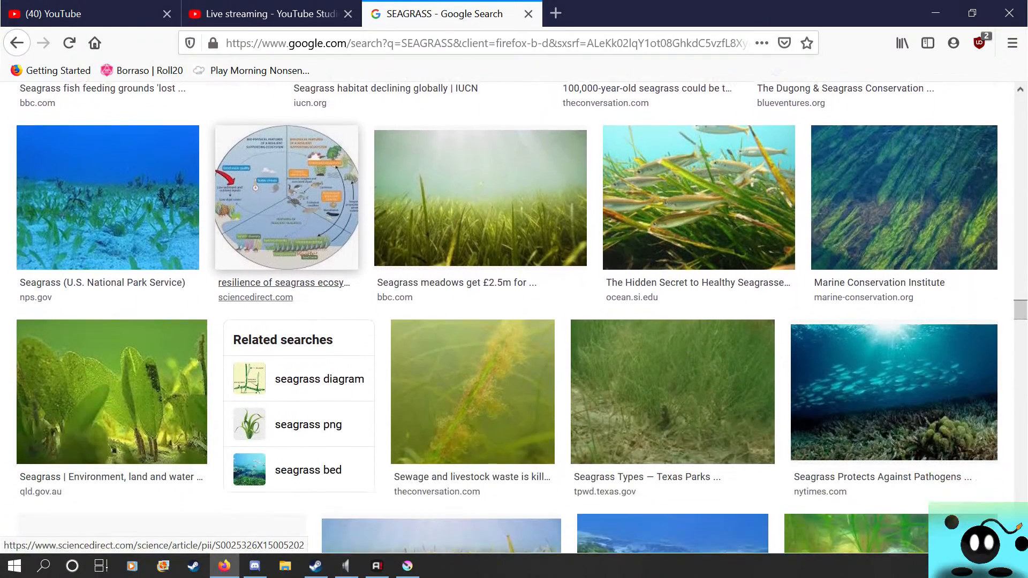
Open the preview of the BBC result "Seagrass fish feeding grounds" and copy its image
scroll(145, 219, "up", 5)
left_click(144, 220)
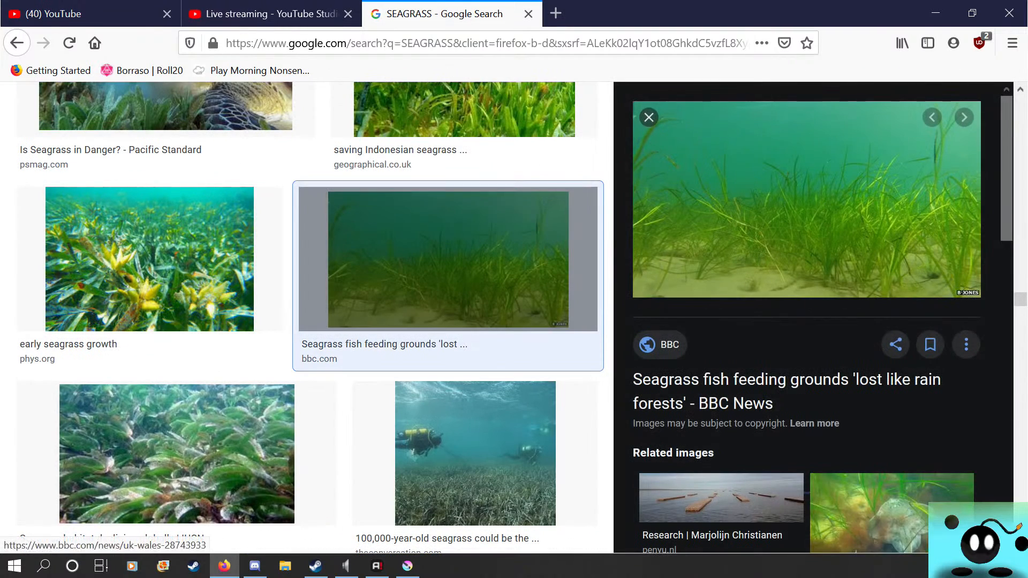
right_click(739, 213)
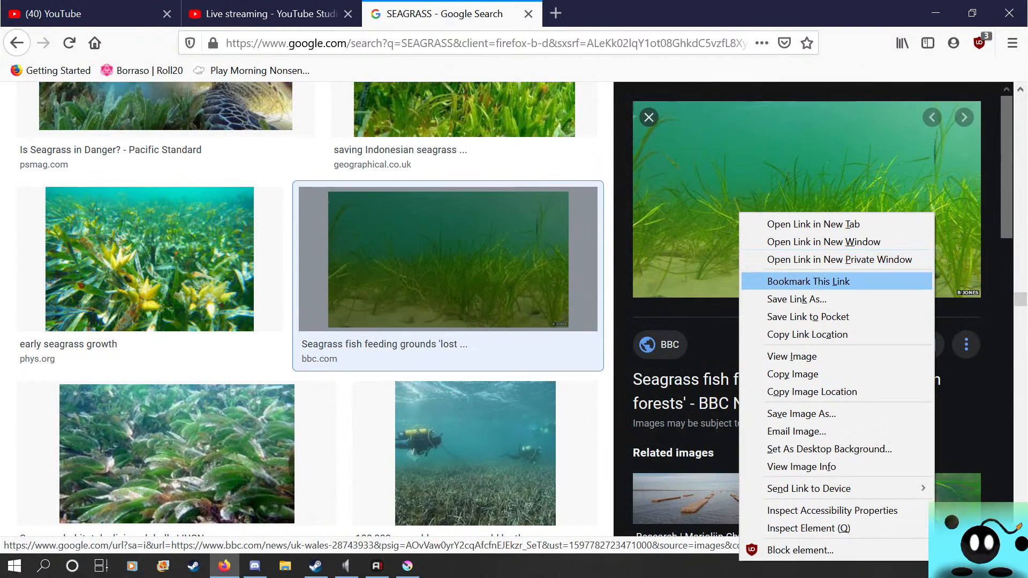
left_click(792, 357)
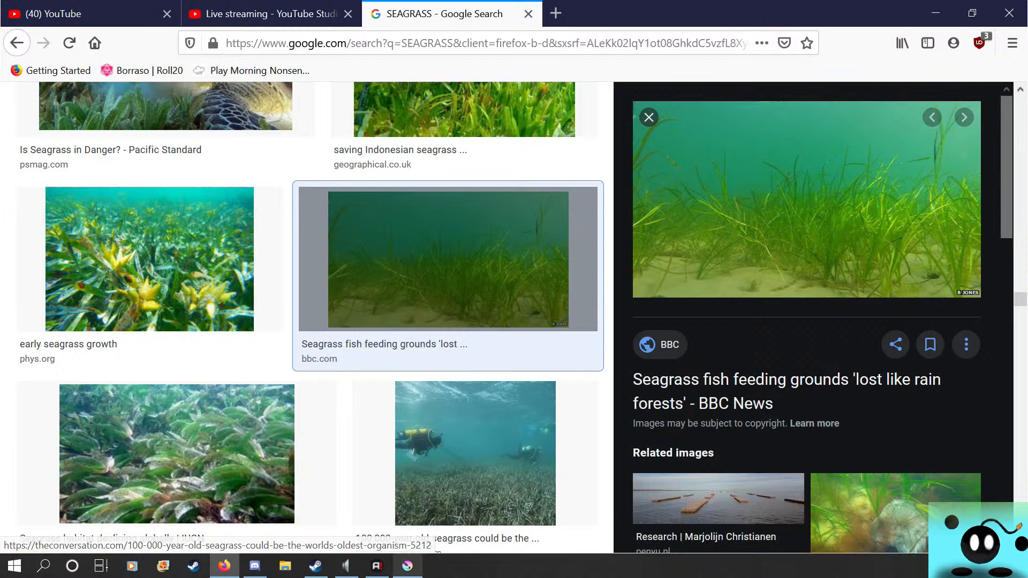
Switch to Krita and paste the copied seagrass photo as a new layer, interpreting its colours As Web (sRGB)
left_click(407, 566)
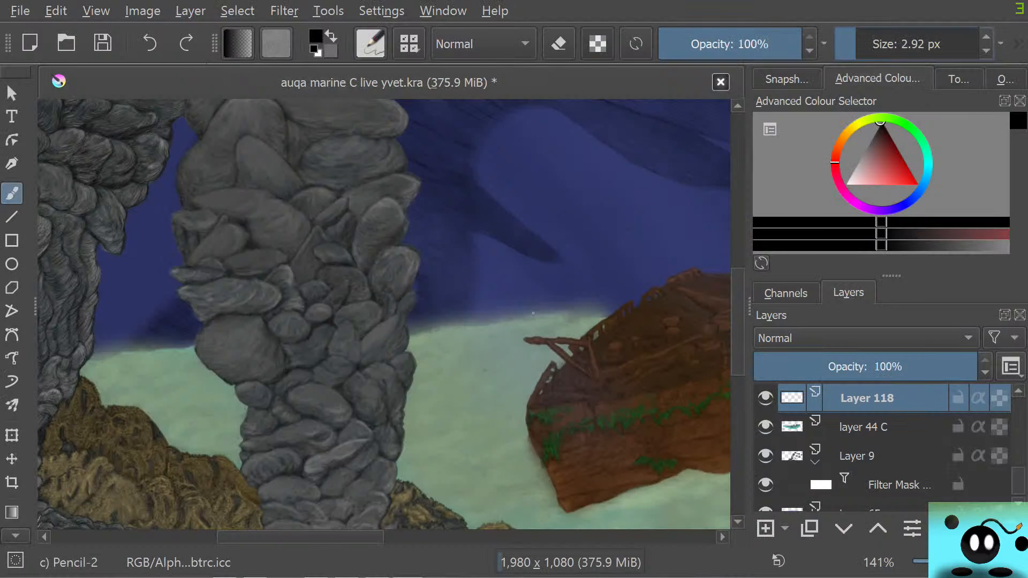
left_click(142, 11)
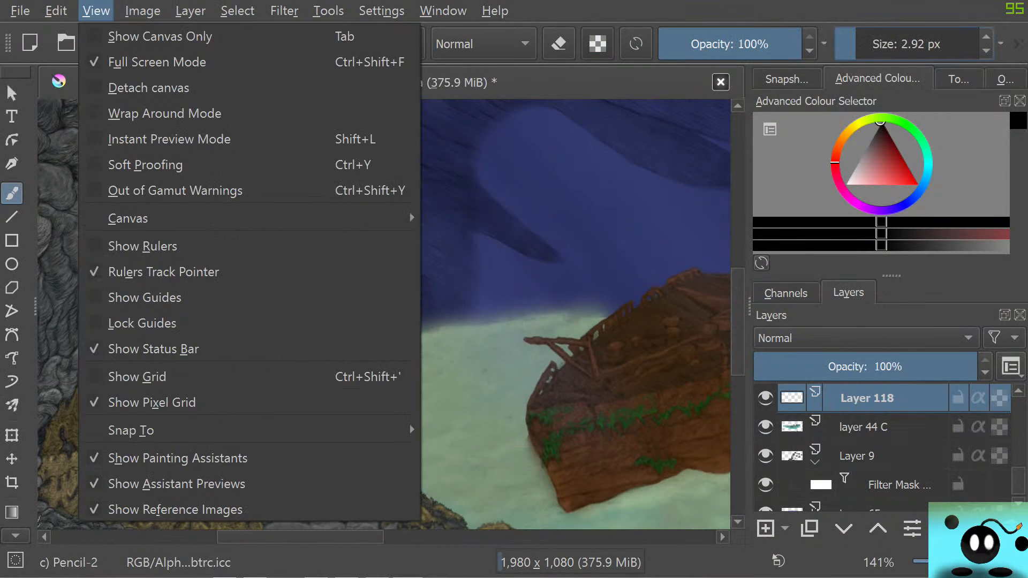
mouse_move(56, 11)
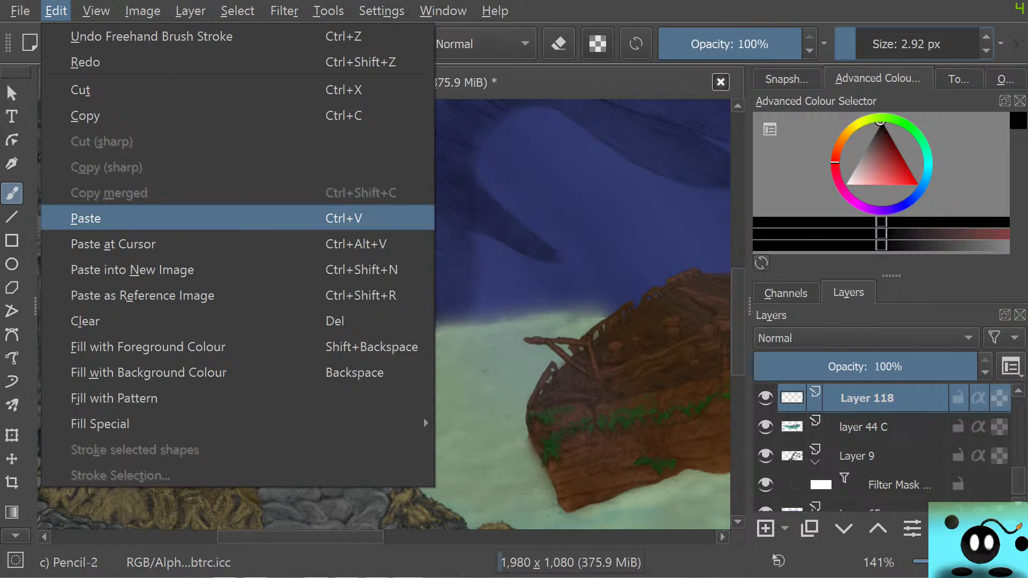
left_click(86, 218)
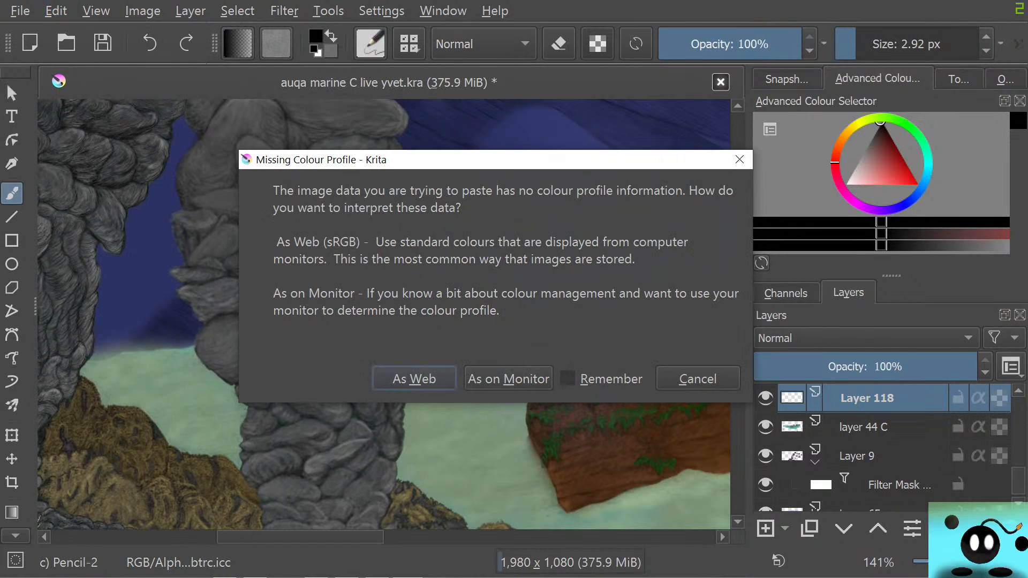
left_click(415, 379)
Transform the pasted seagrass photo: shrink it to a small strip, tilt it slightly and move it onto the seabed horizon by the rock pillar
scroll(398, 295, "down", 5)
scroll(448, 288, "up", 5)
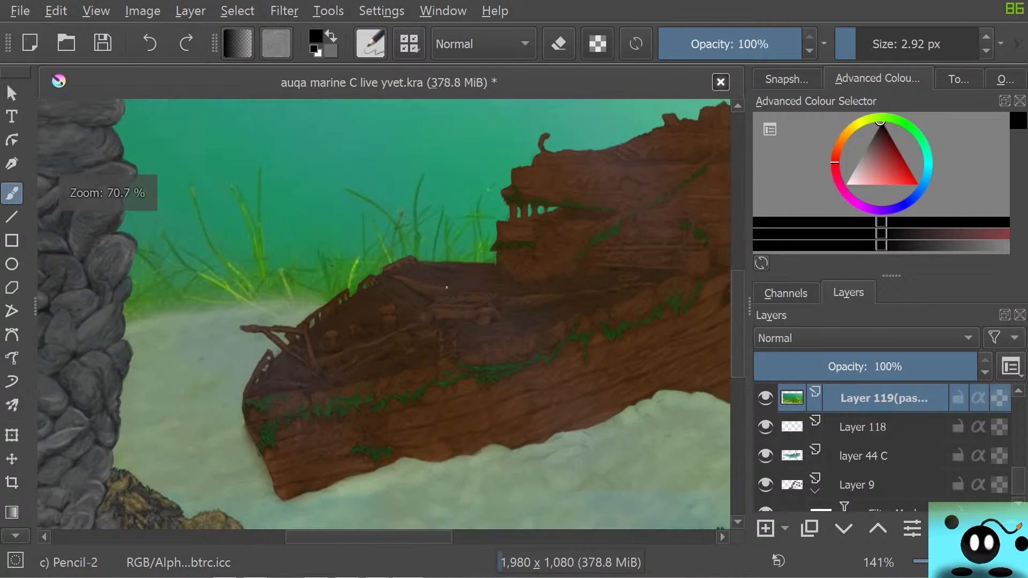
scroll(447, 287, "down", 3)
key("ctrl+t")
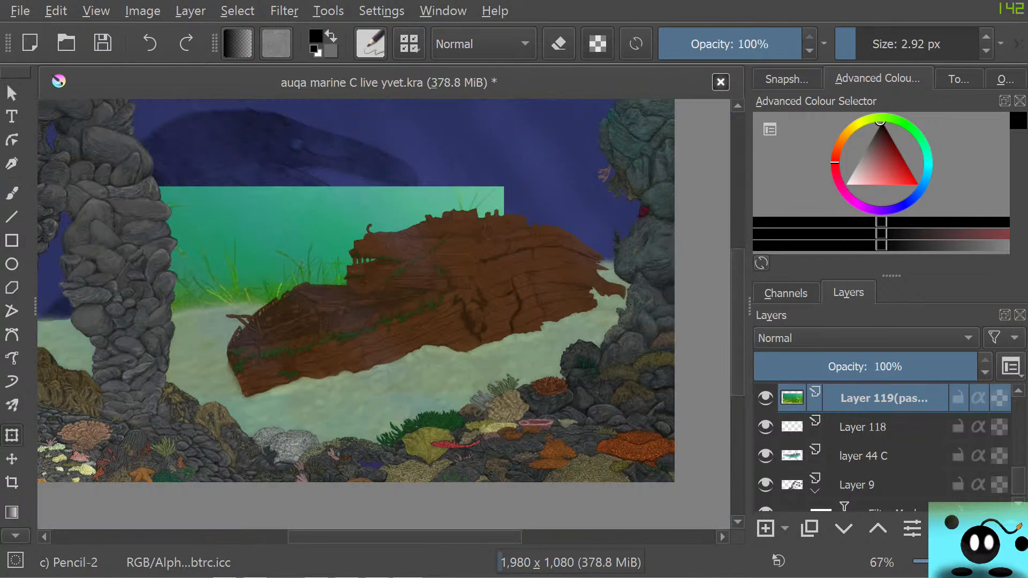
left_click_drag(380, 284, 311, 303)
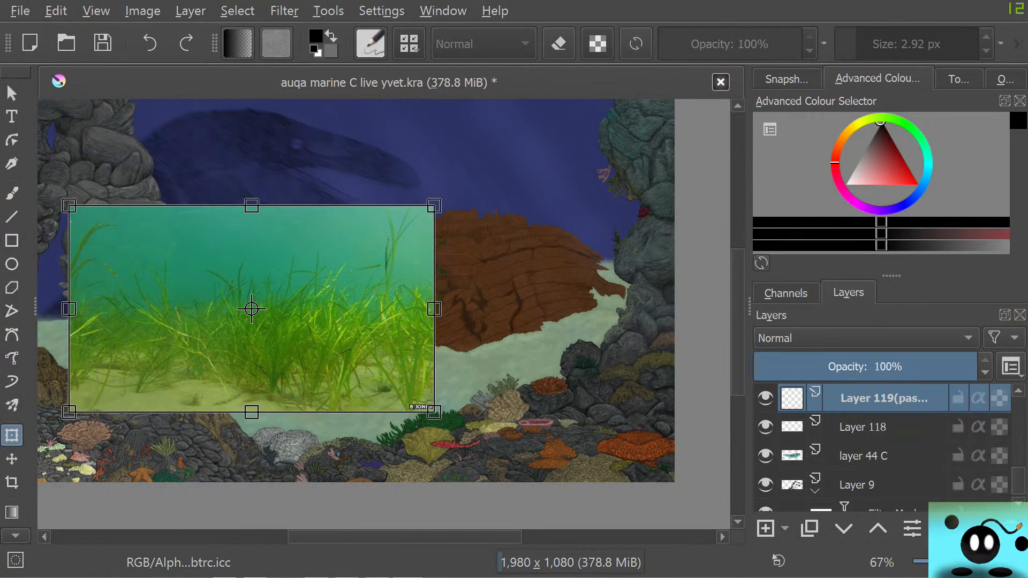
left_click_drag(434, 206, 215, 353)
left_click_drag(142, 383, 122, 305)
mouse_move(210, 272)
left_mouse_down()
mouse_move(193, 243)
mouse_move(207, 265)
left_mouse_up()
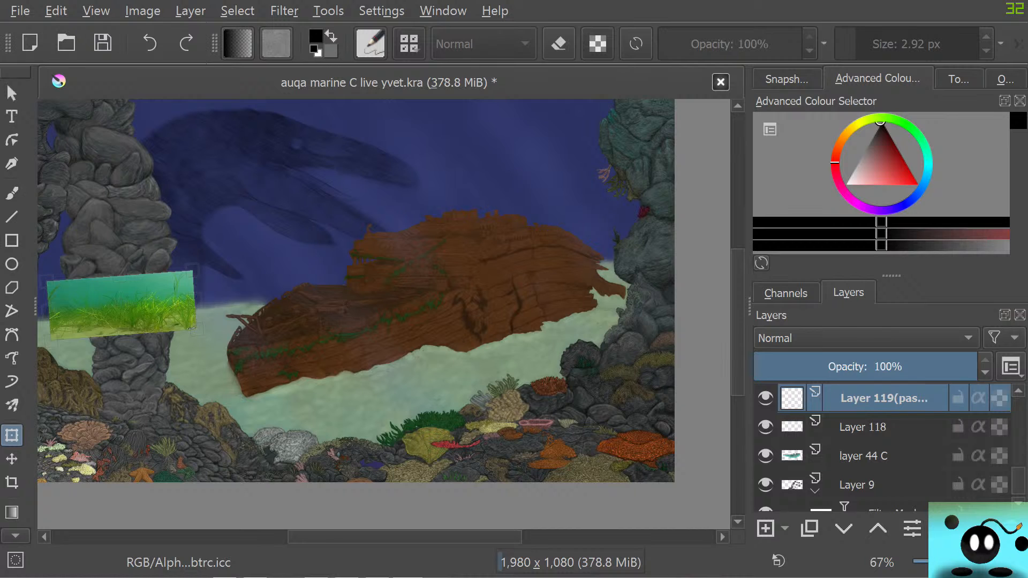
Shift the shrunken seagrass strip further left so it fills the gap between the two left rock columns
left_click_drag(129, 305, 101, 304)
right_click(91, 306)
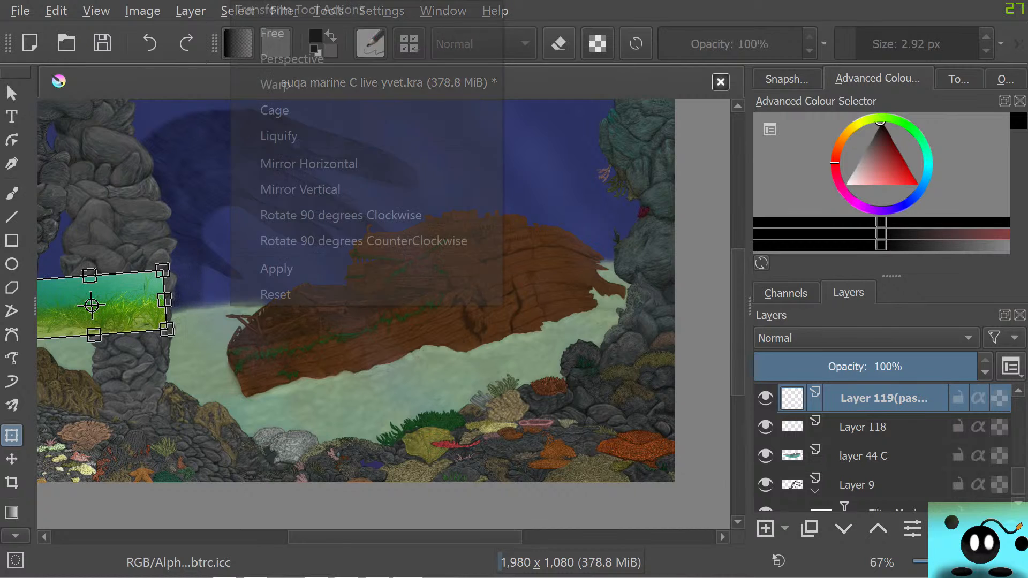
left_click(97, 343)
scroll(91, 345, "up", 1)
scroll(102, 346, "down", 2)
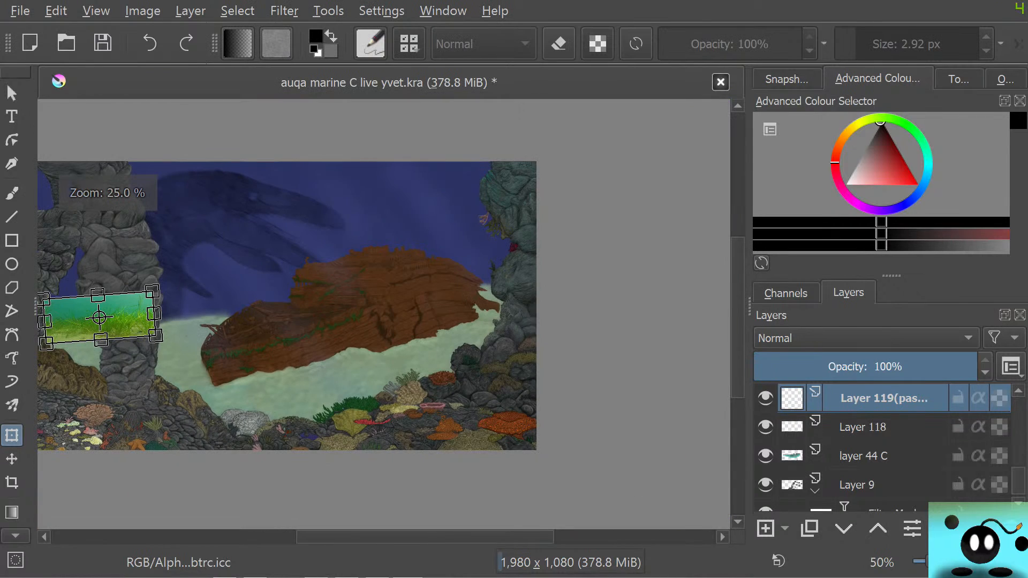
scroll(90, 348, "up", 1)
left_click_drag(400, 538, 341, 537)
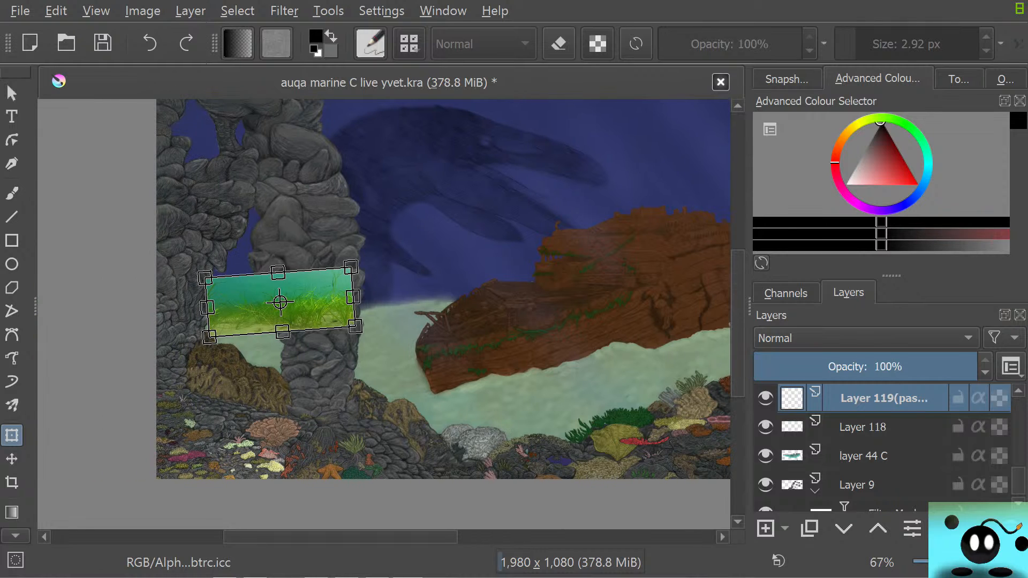
left_click_drag(279, 302, 260, 304)
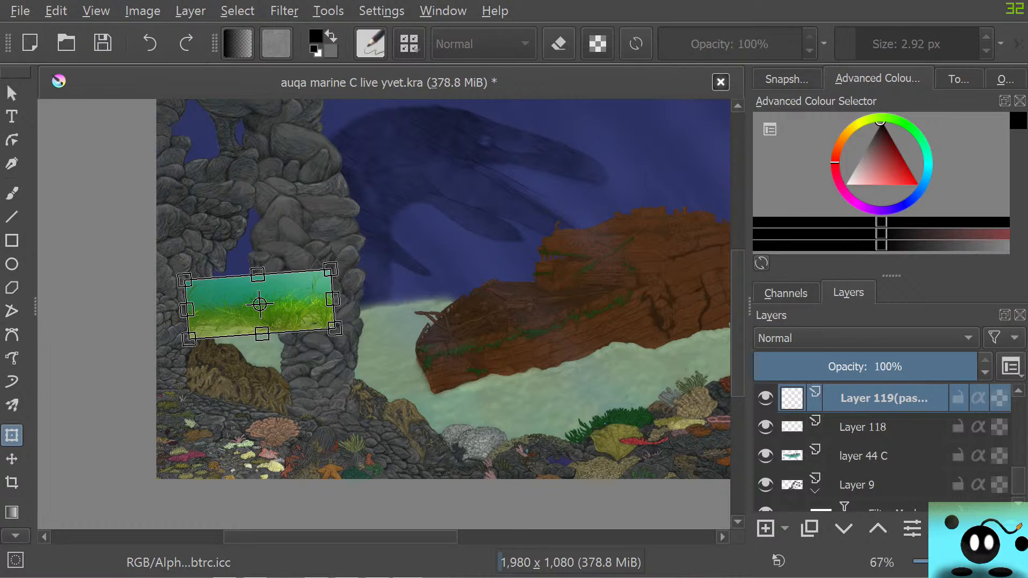
Paste a second seagrass photo as As Web, shrink it and place it on the horizon between the rock pillar and the ship's bow
key("ctrl+v")
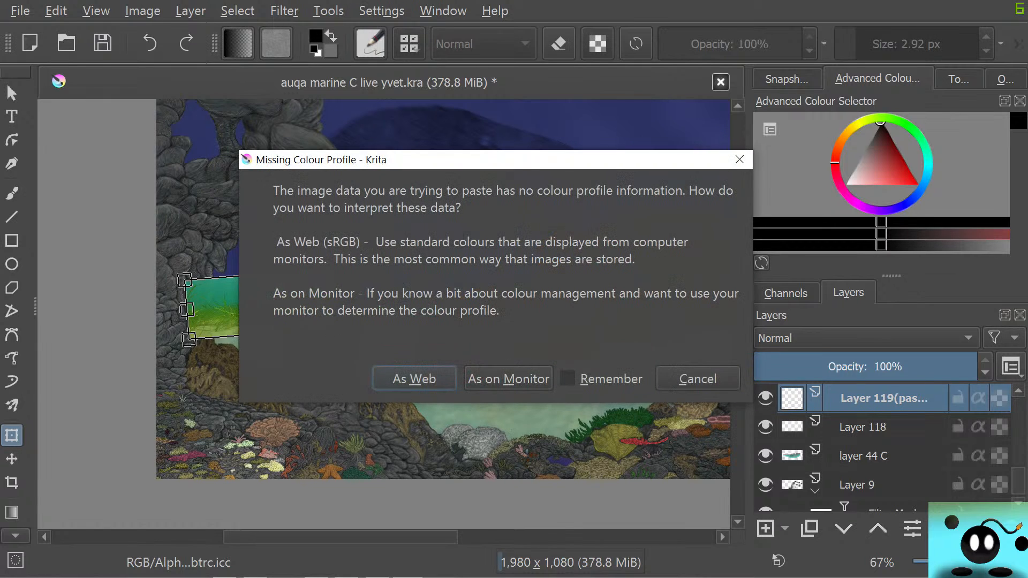
key("Return")
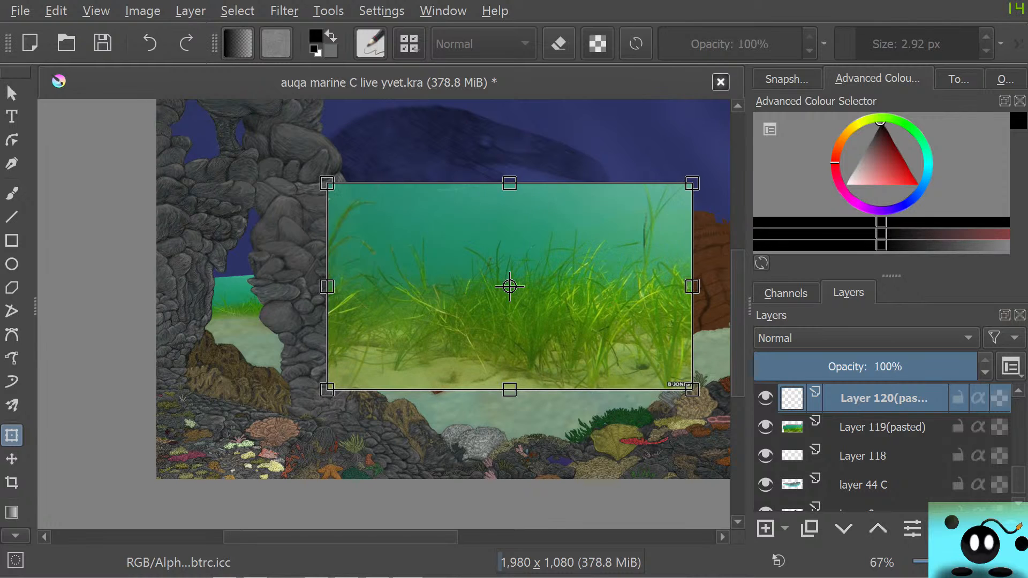
left_click_drag(510, 287, 404, 304)
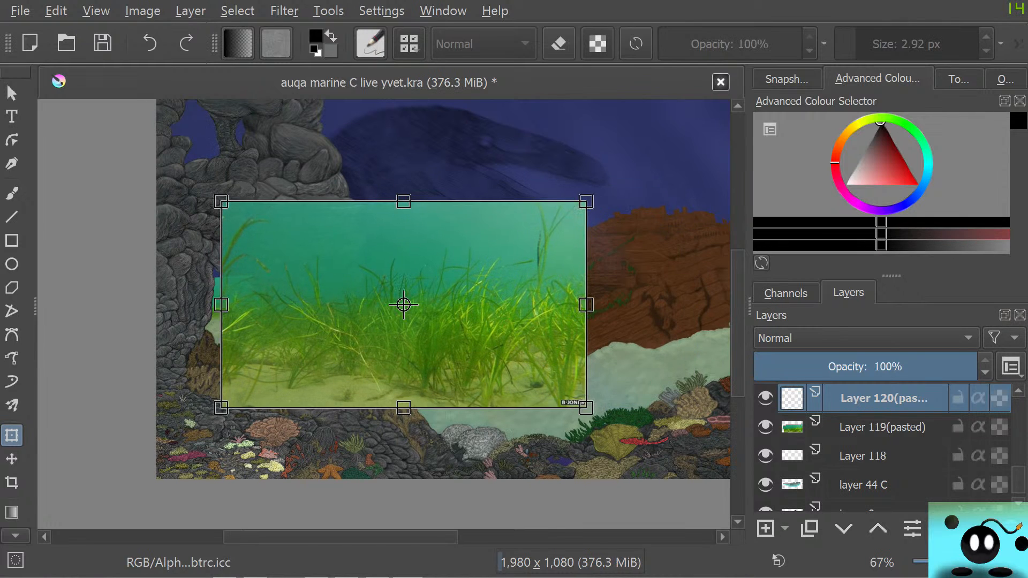
left_click_drag(587, 201, 474, 278)
mouse_move(516, 251)
left_mouse_down()
mouse_move(513, 242)
mouse_move(517, 250)
left_mouse_up()
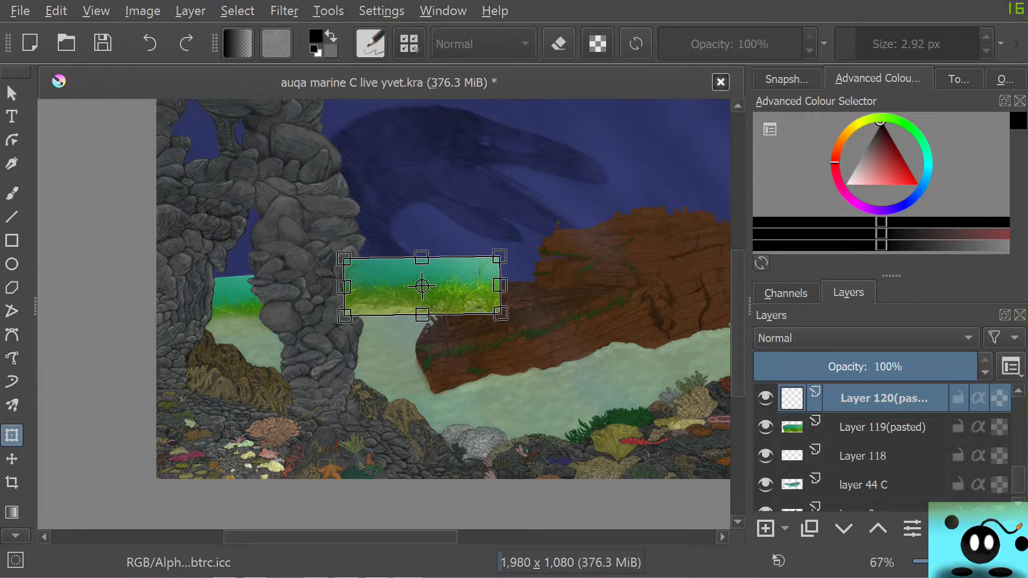
Paste a third seagrass photo as As Web, shrink it, place it on the horizon behind the ship's stern and apply the transform
left_click_drag(340, 537, 432, 537)
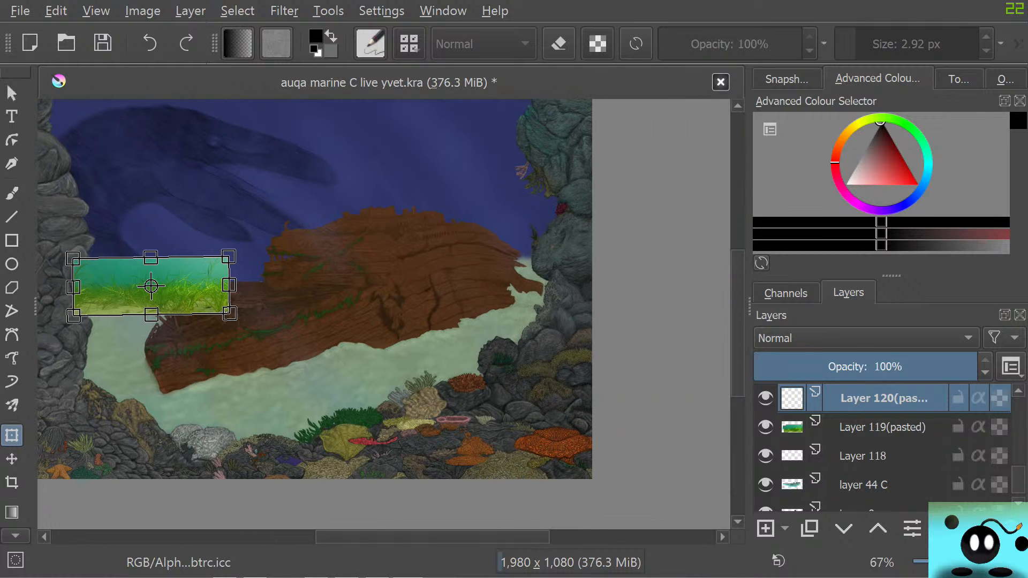
key("ctrl+v")
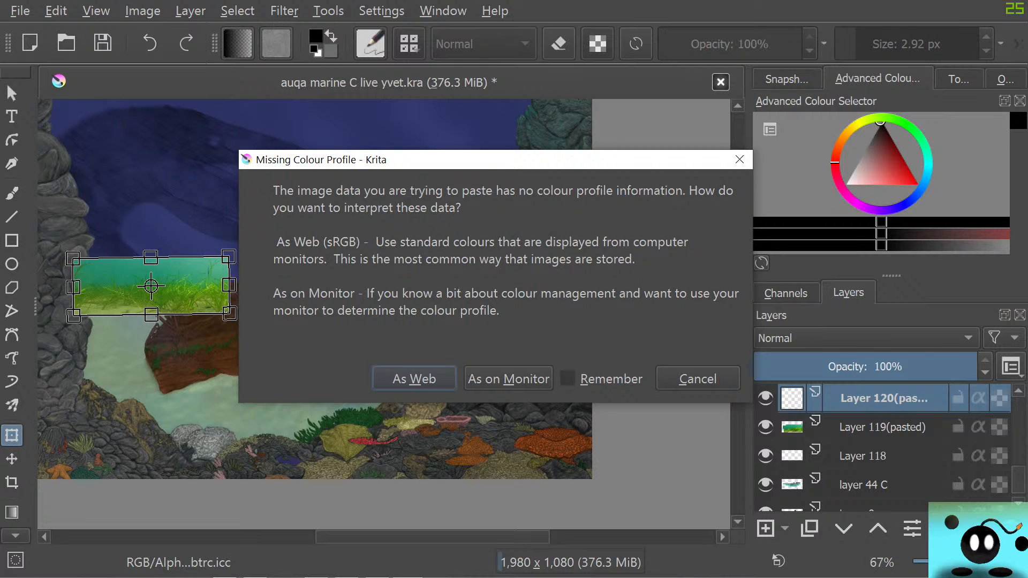
key("Return")
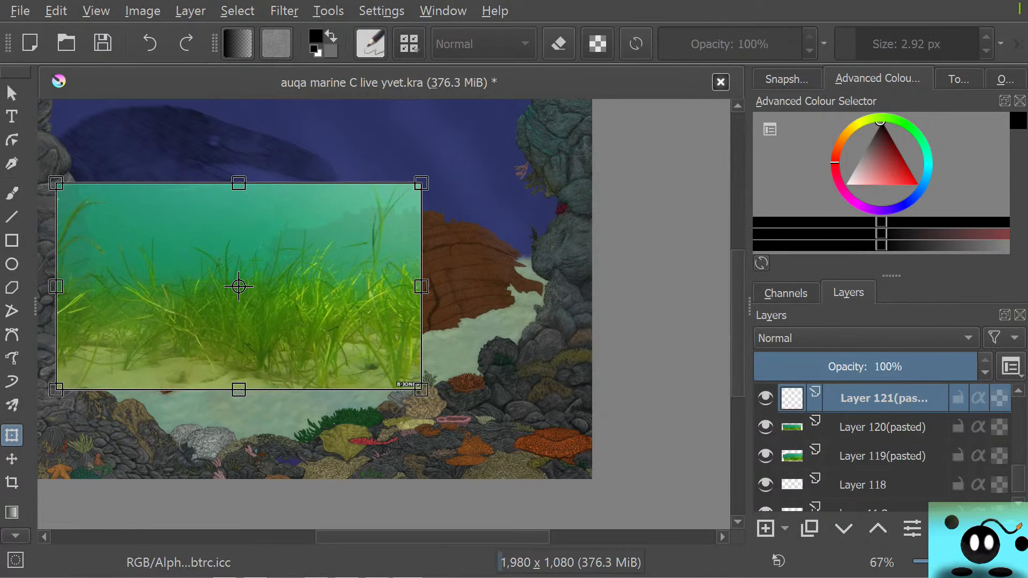
left_click_drag(268, 321, 501, 301)
left_click_drag(655, 162, 453, 312)
left_click_drag(399, 338, 537, 235)
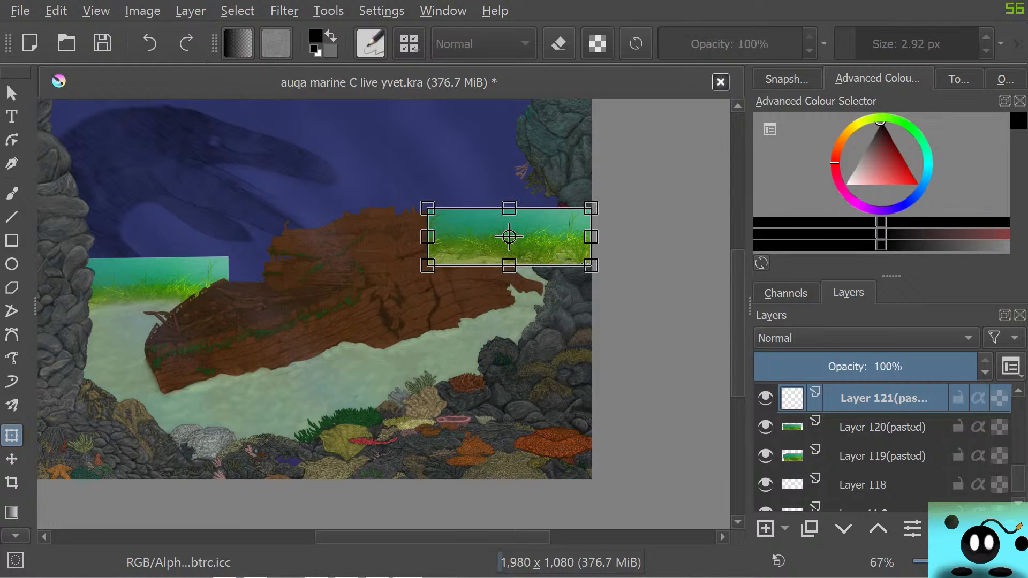
left_click_drag(591, 208, 540, 225)
left_click_drag(484, 246, 519, 247)
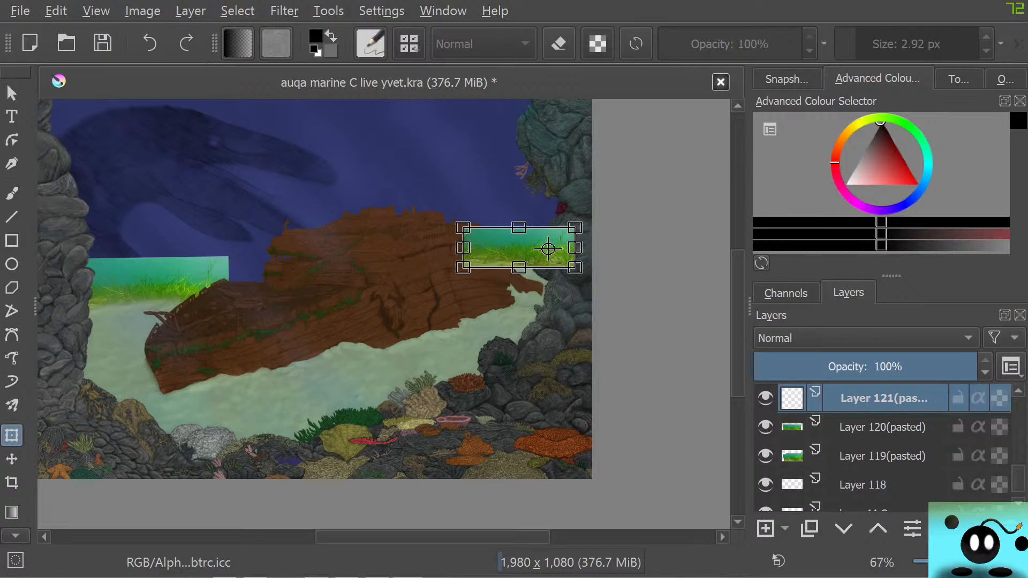
key("Return")
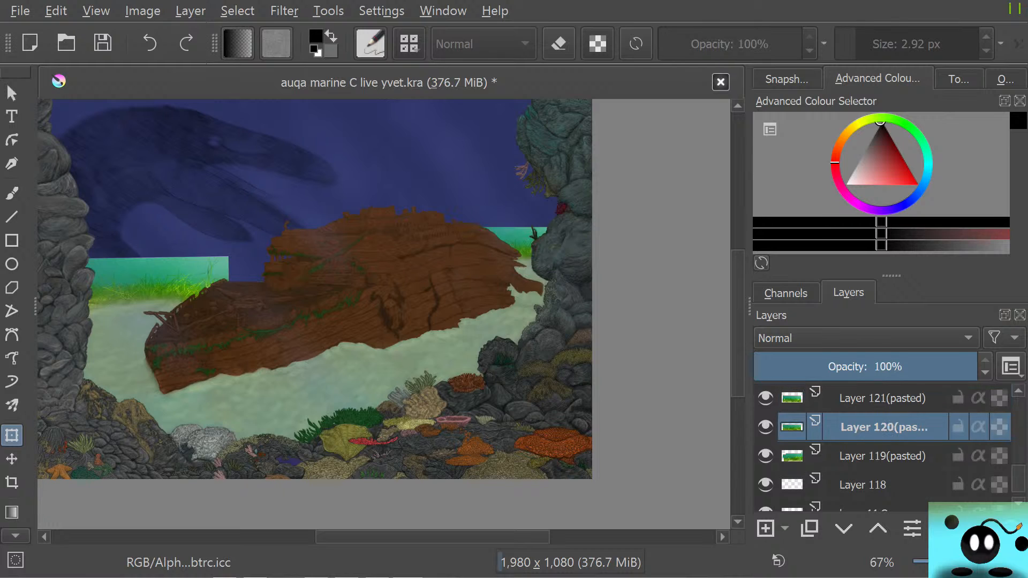
left_click(882, 457)
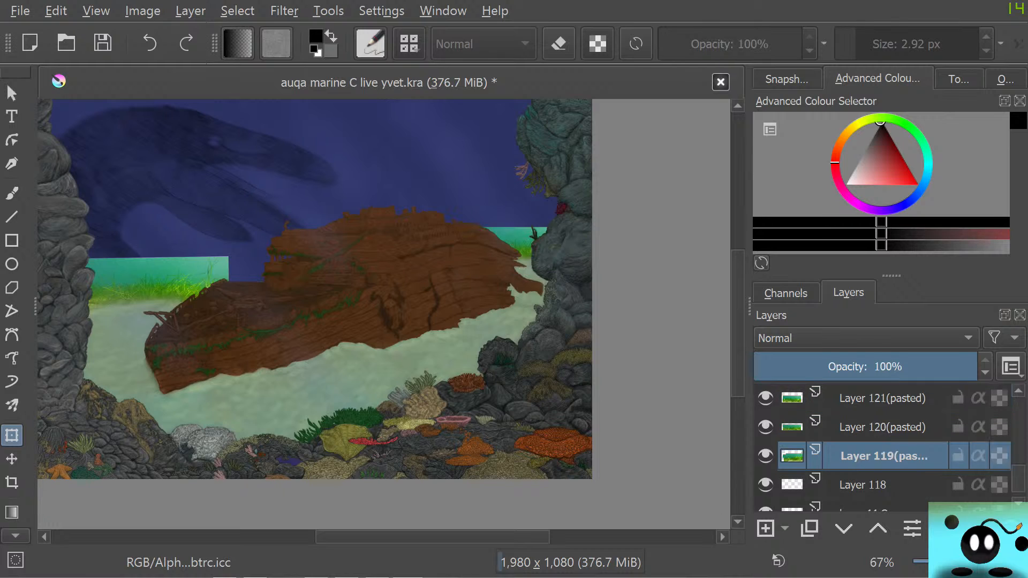
mouse_move(882, 456)
left_mouse_down()
mouse_move(853, 406)
mouse_move(867, 453)
left_mouse_up()
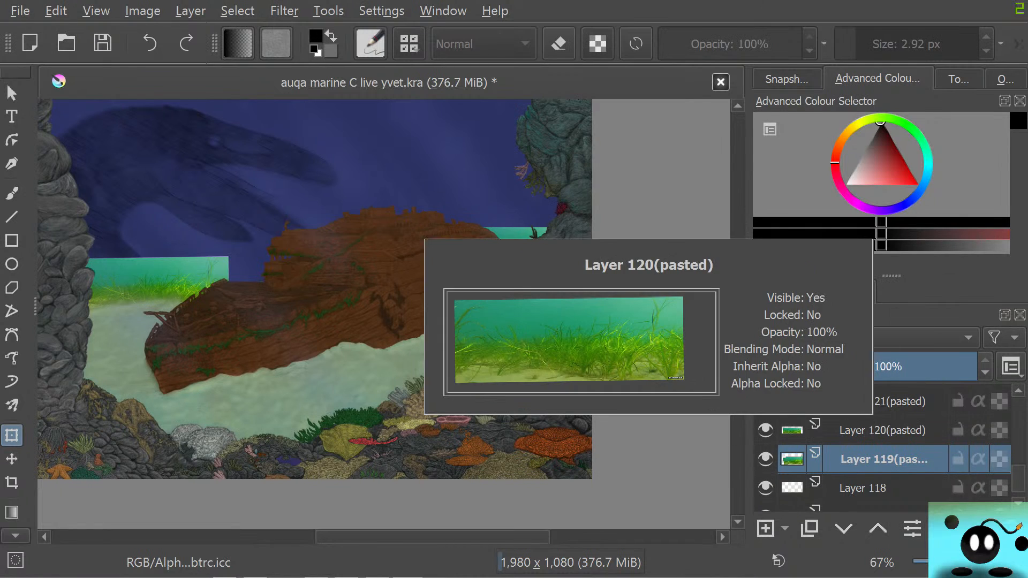
left_click(882, 431)
left_click(882, 402)
mouse_move(881, 459)
left_mouse_down()
mouse_move(879, 436)
mouse_move(888, 463)
left_mouse_up()
right_click(888, 464)
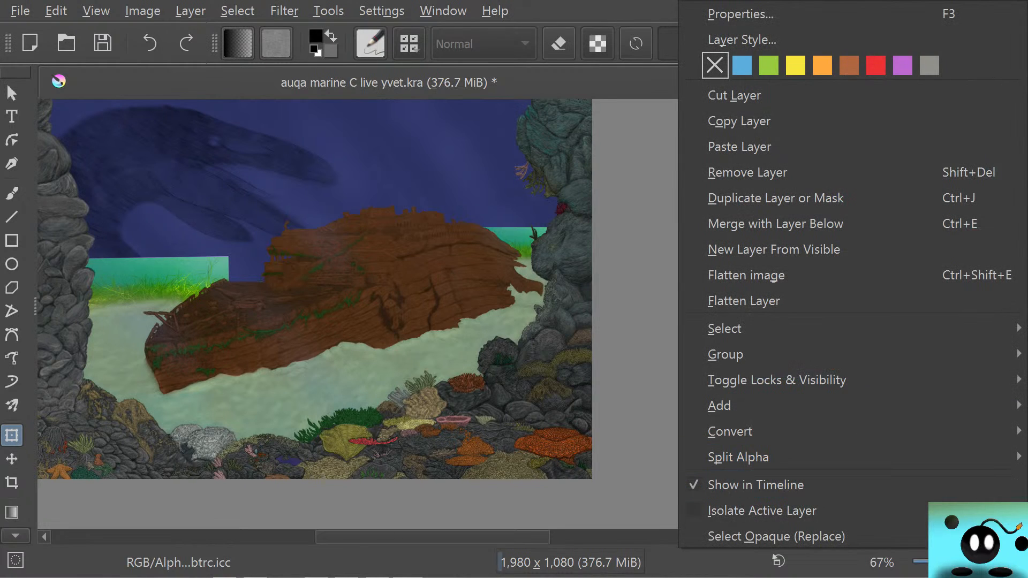
key("Escape")
Select the three pasted seagrass layers, Layer 119, 120 and 121, and merge them into one layer
left_click(885, 431)
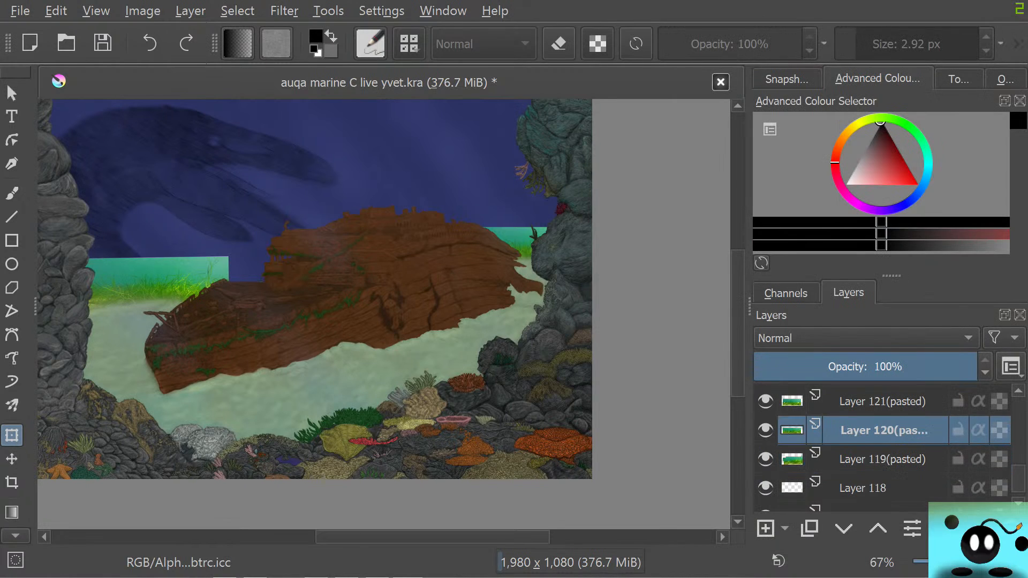
left_click(885, 459)
left_click(885, 432)
left_click(885, 459, "ctrl")
left_click(882, 402, "ctrl")
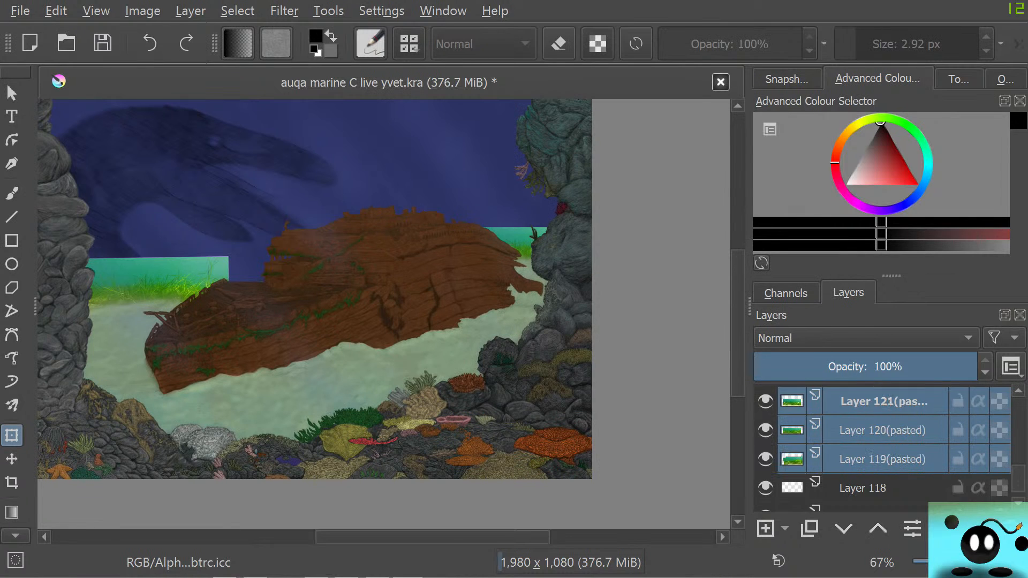
right_click(883, 401)
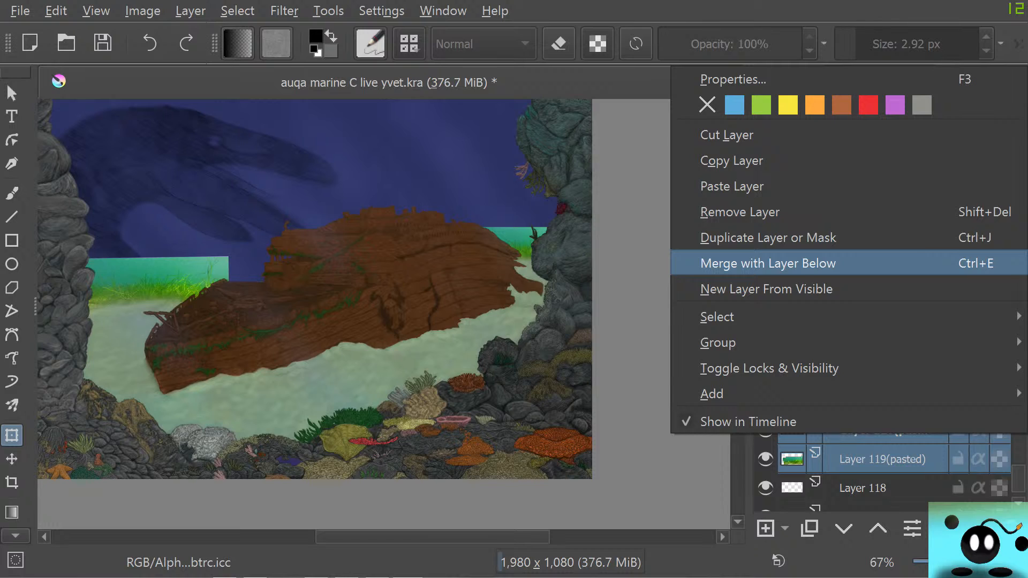
left_click(803, 263)
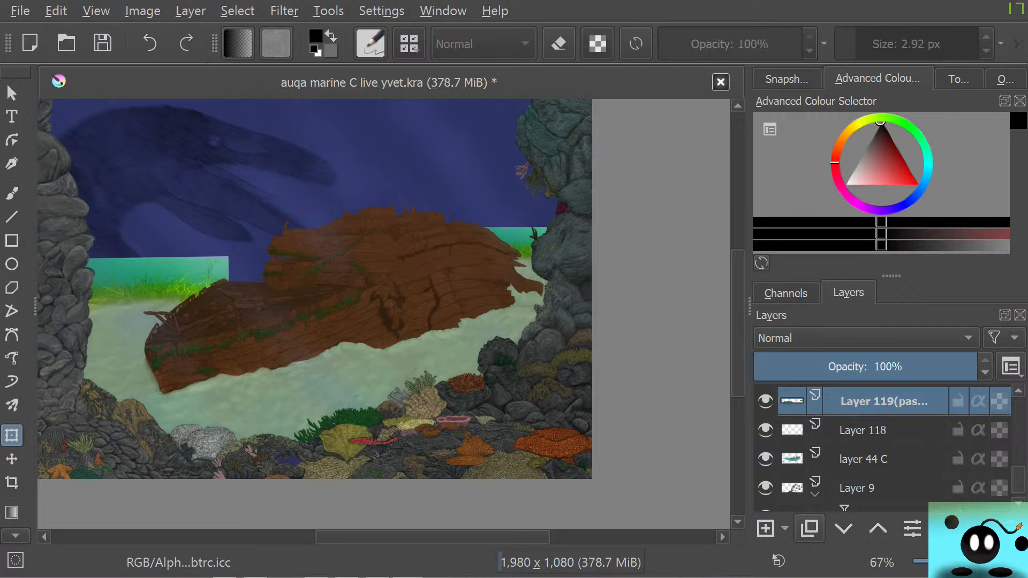
Move the merged seagrass layer down the layer stack to directly above Layer 65
left_click(844, 529)
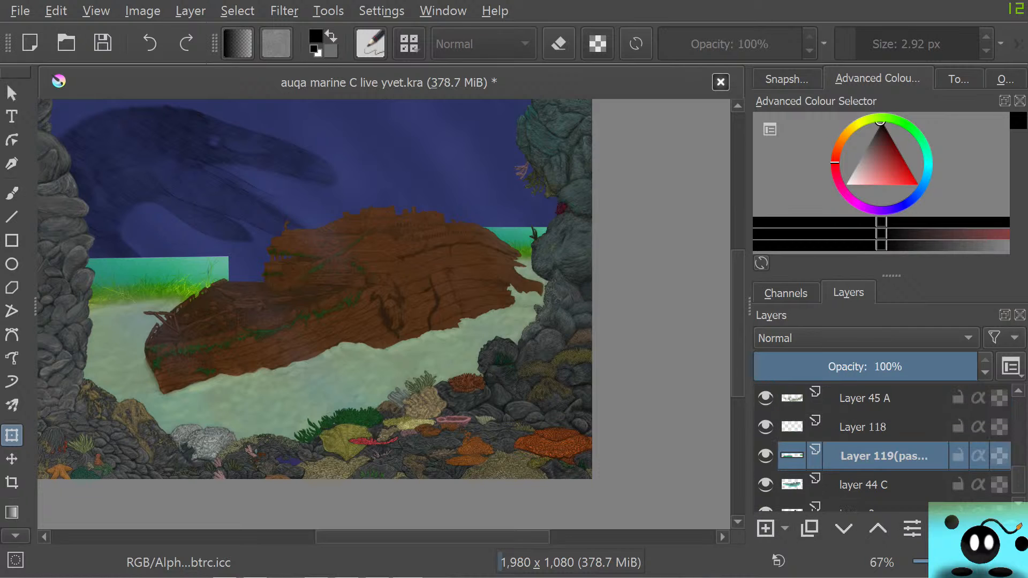
left_click_drag(450, 537, 378, 537)
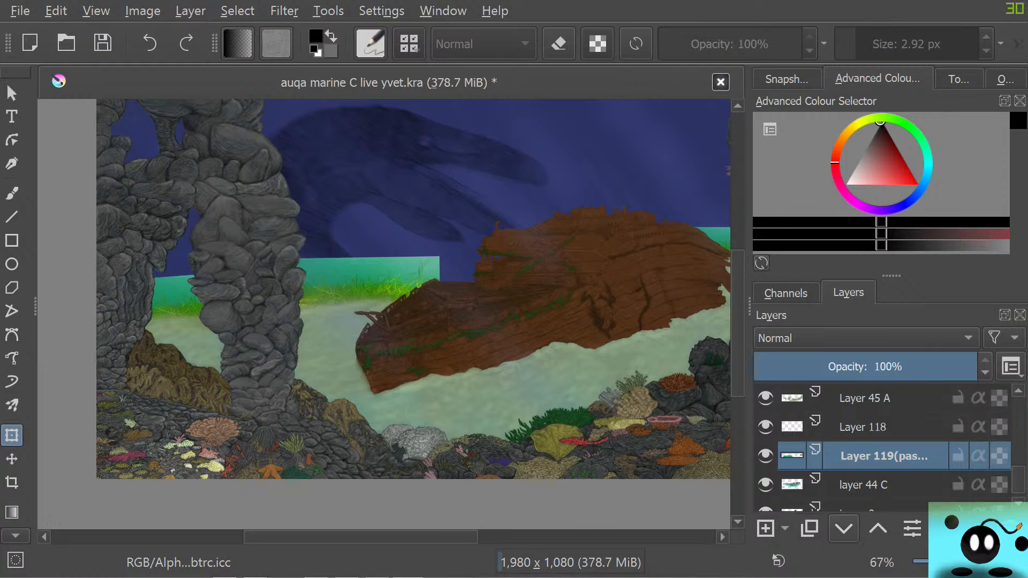
left_click(844, 529)
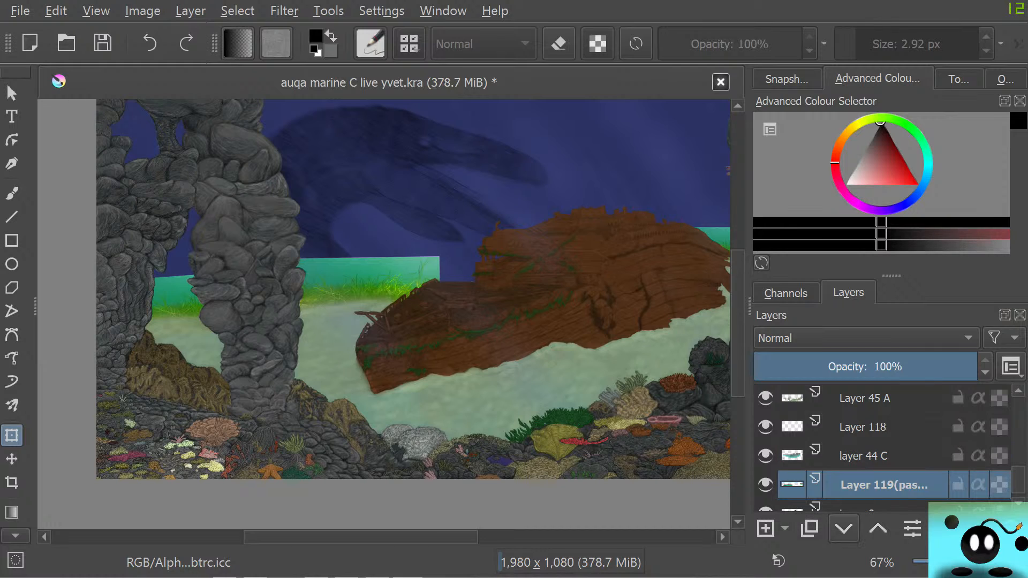
left_click(844, 528)
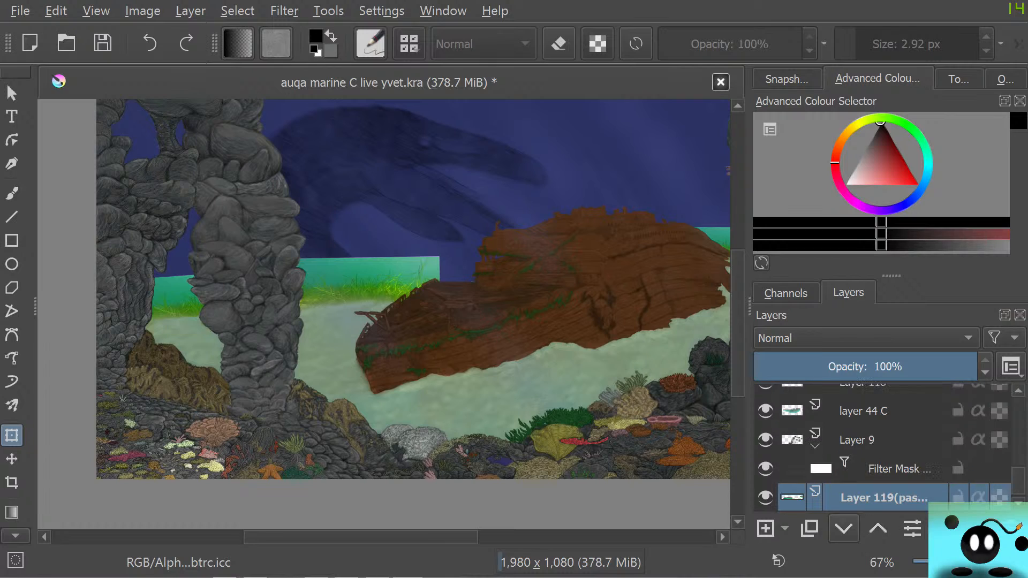
left_click(844, 529)
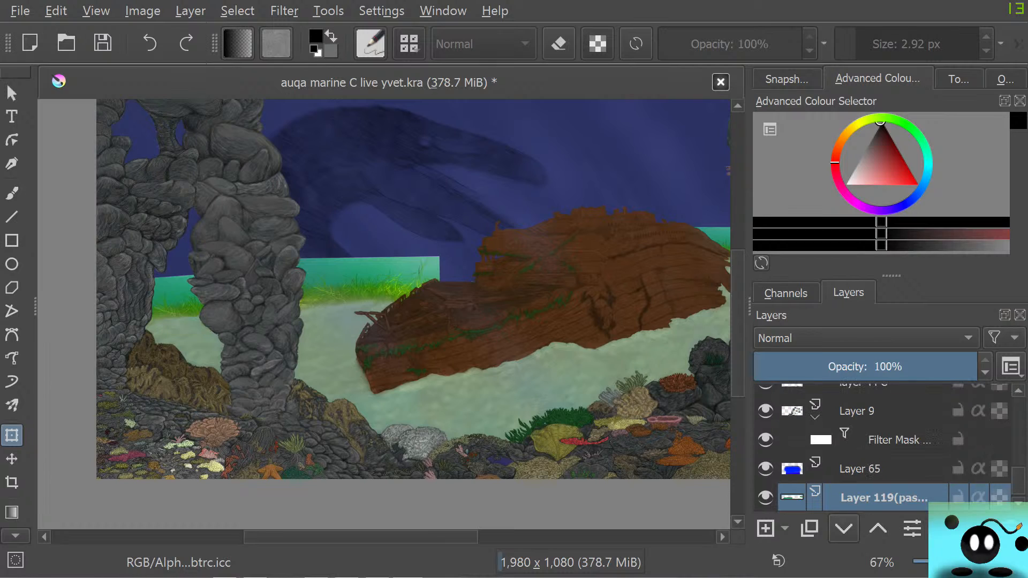
left_click(844, 529)
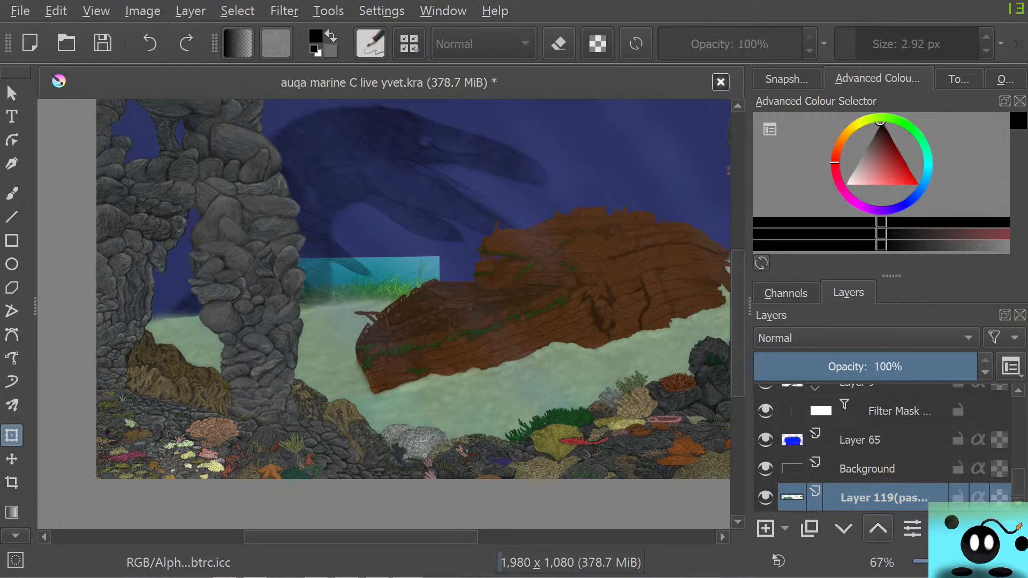
left_click(878, 529)
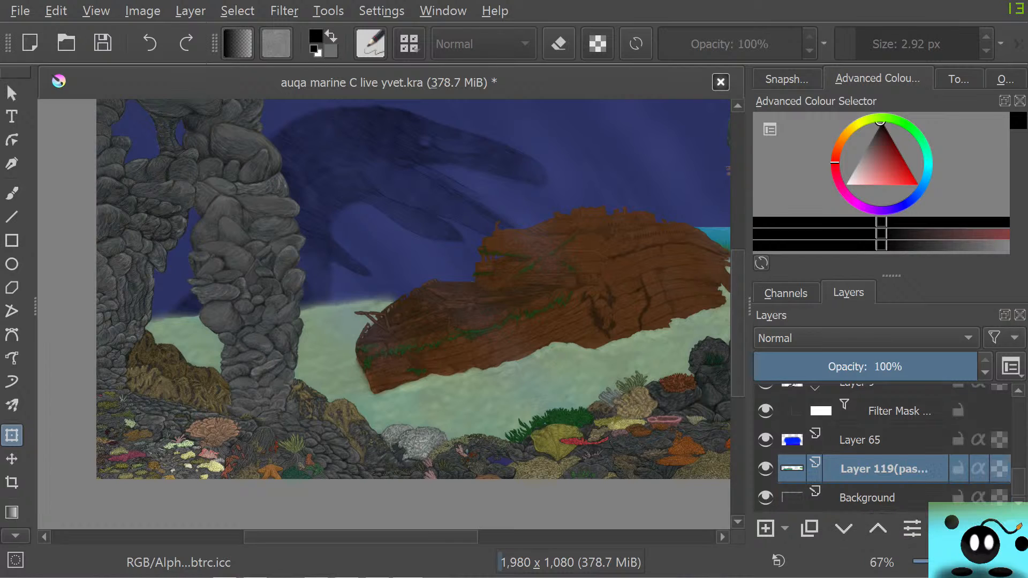
left_click(879, 529)
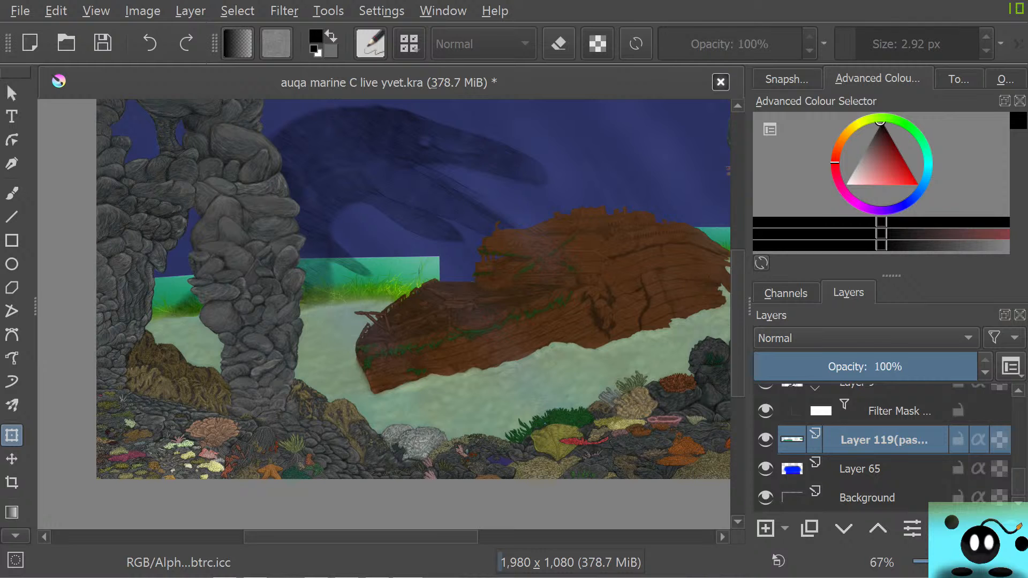
key("alt+Tab")
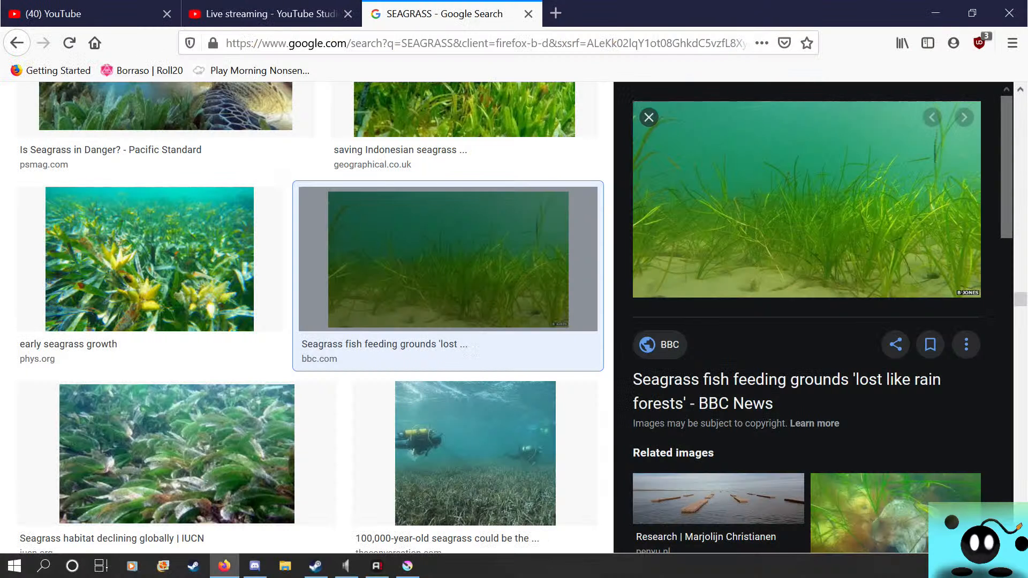
left_click_drag(696, 6, 234, 24)
key("alt+Tab")
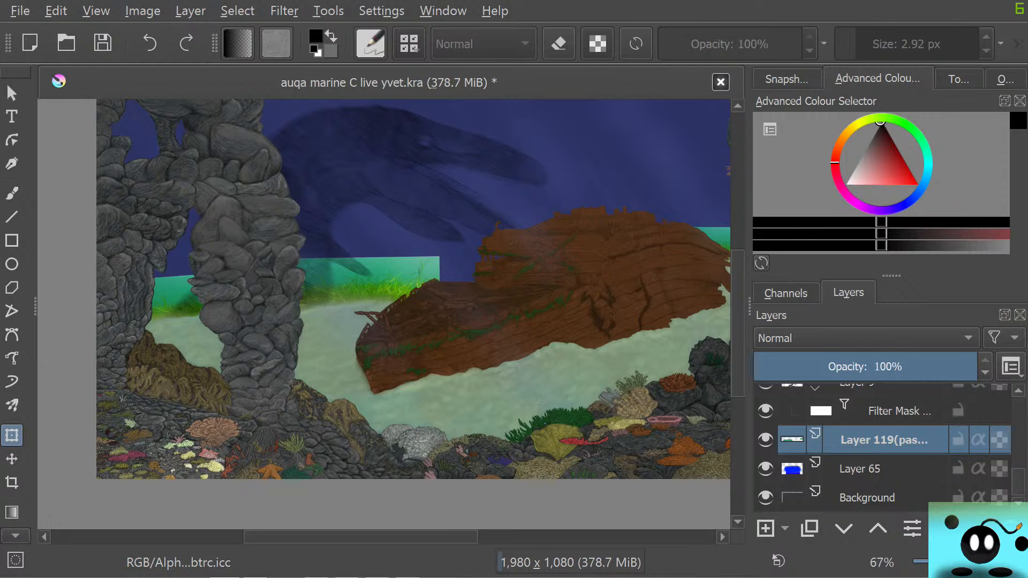
Switch to Firefox, show the image results for exactly "SEA WEATH", and run a new image search for "sea weat"
left_click_drag(0, 177, 776, 14)
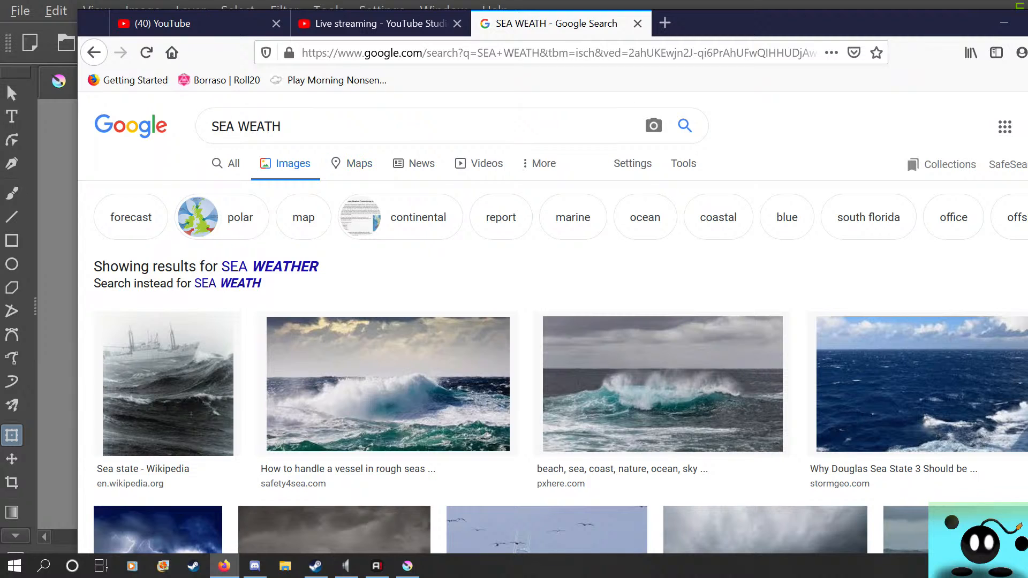
left_click(228, 284)
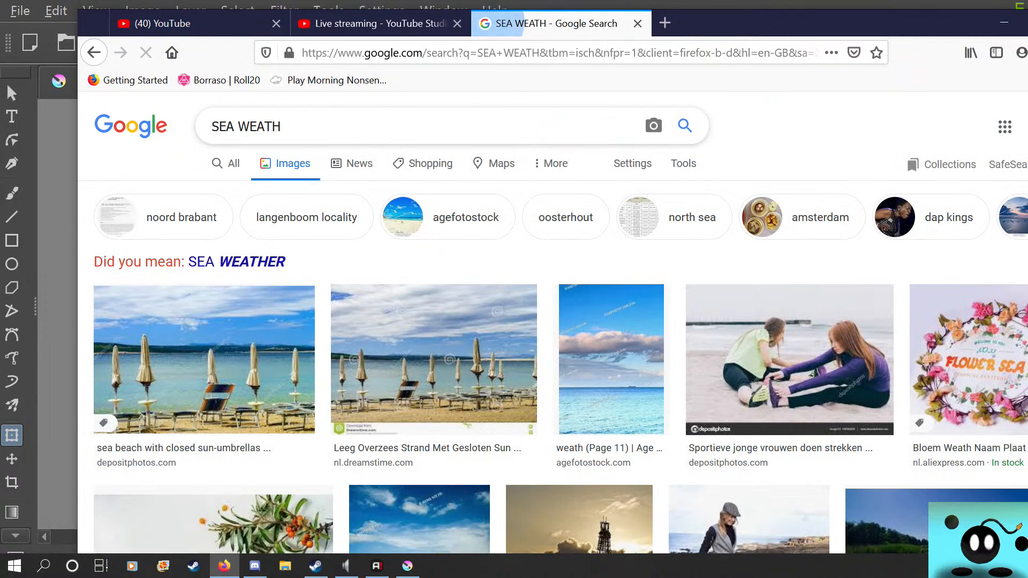
left_click(283, 126)
key("BackSpace")
key("BackSpace")
key("BackSpace")
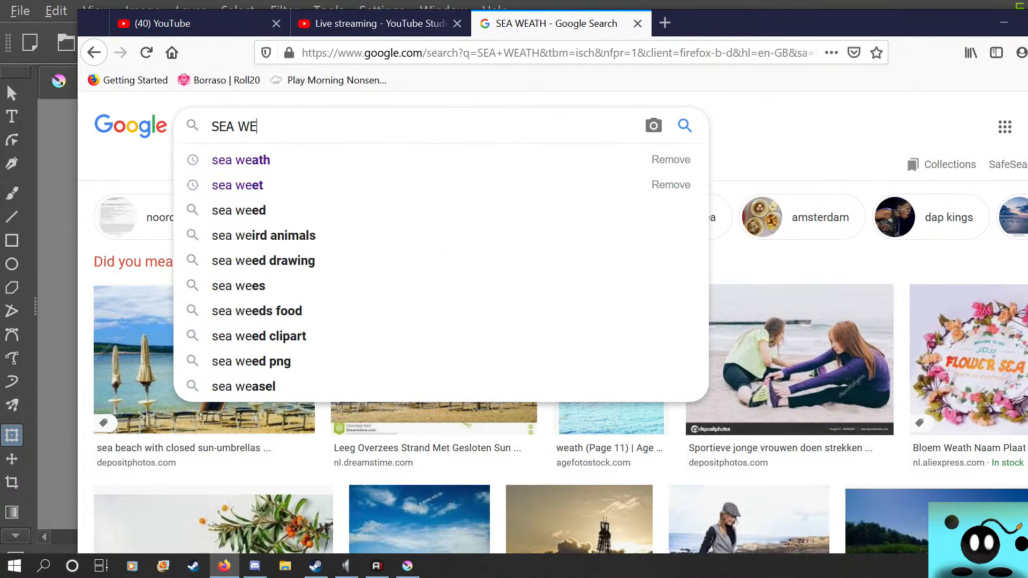
key("BackSpace")
key("BackSpace")
key("BackSpace")
key("BackSpace")
key("BackSpace")
key("BackSpace")
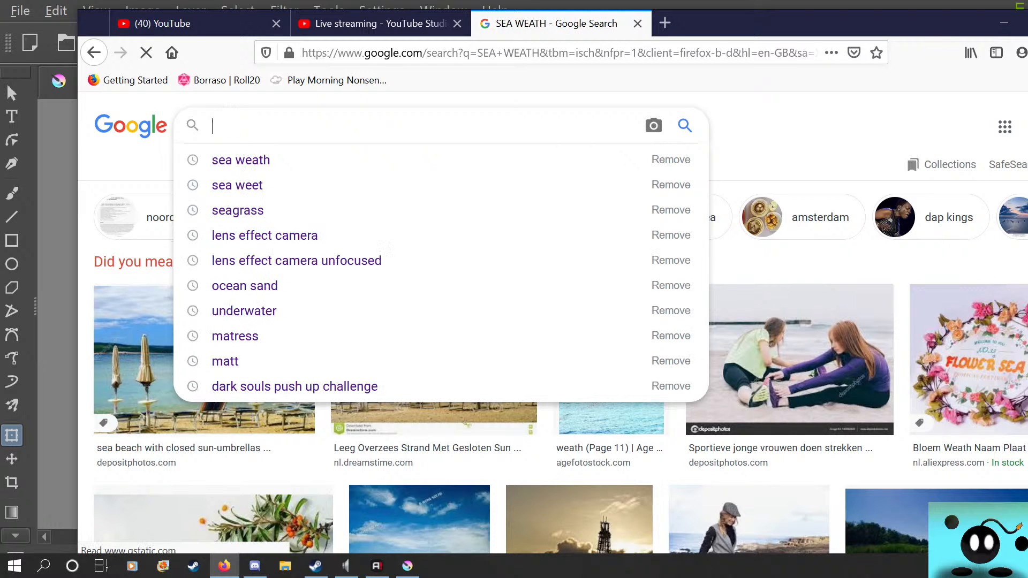
type("sea weat")
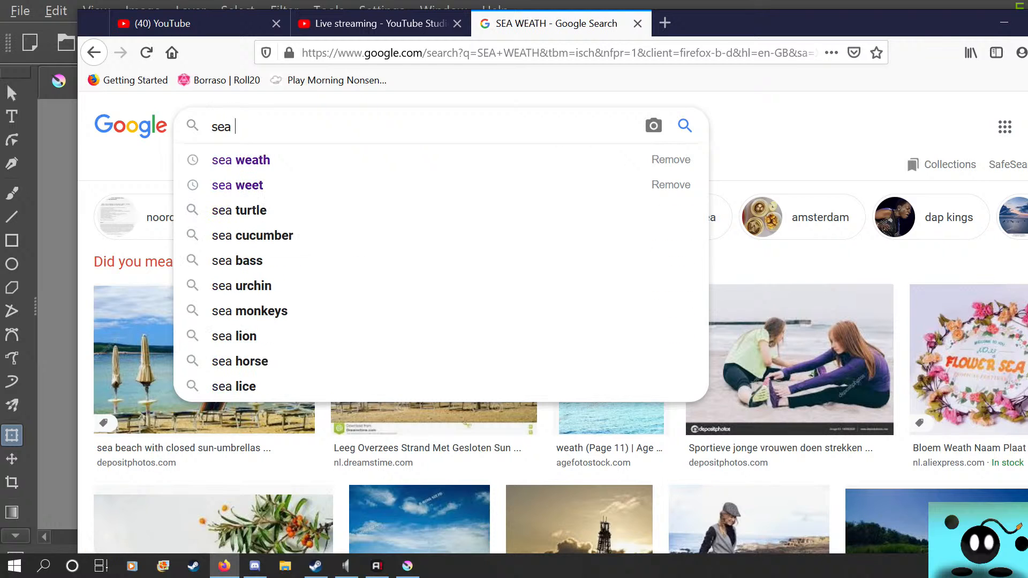
key("Return")
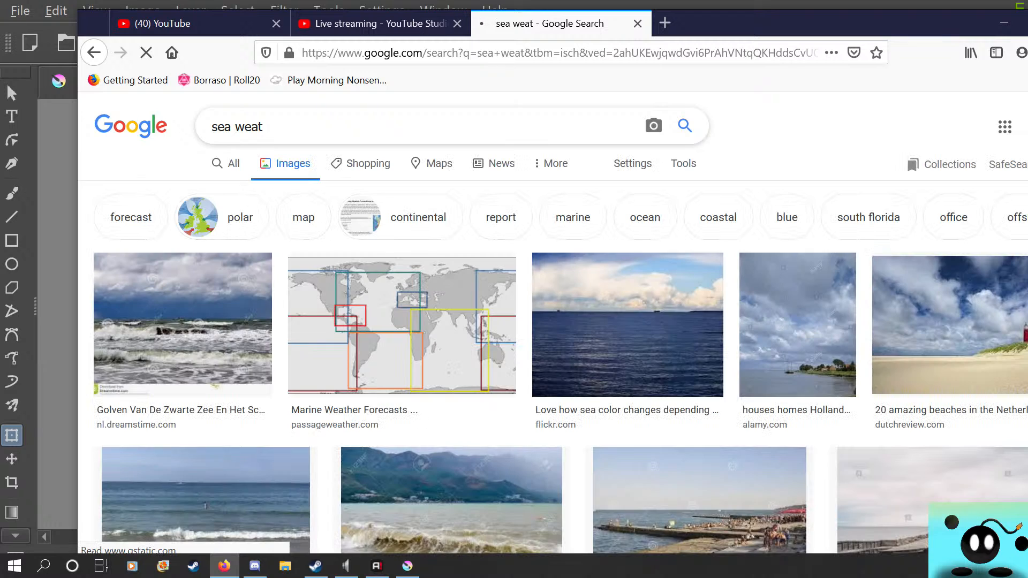
Switch from the image results to all results and search the web for "sea sweat made for sushi"
left_click(227, 164)
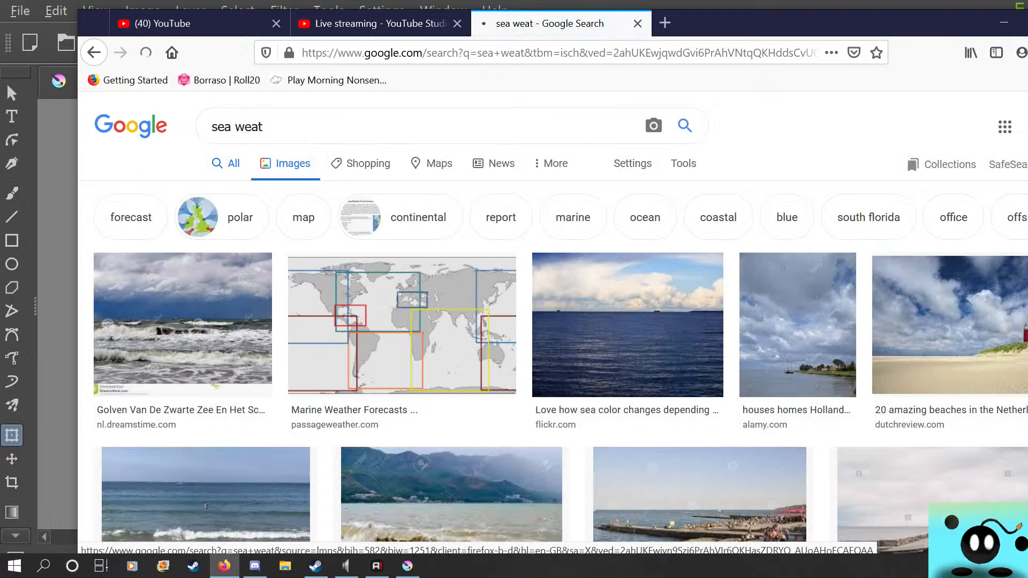
left_click(375, 133)
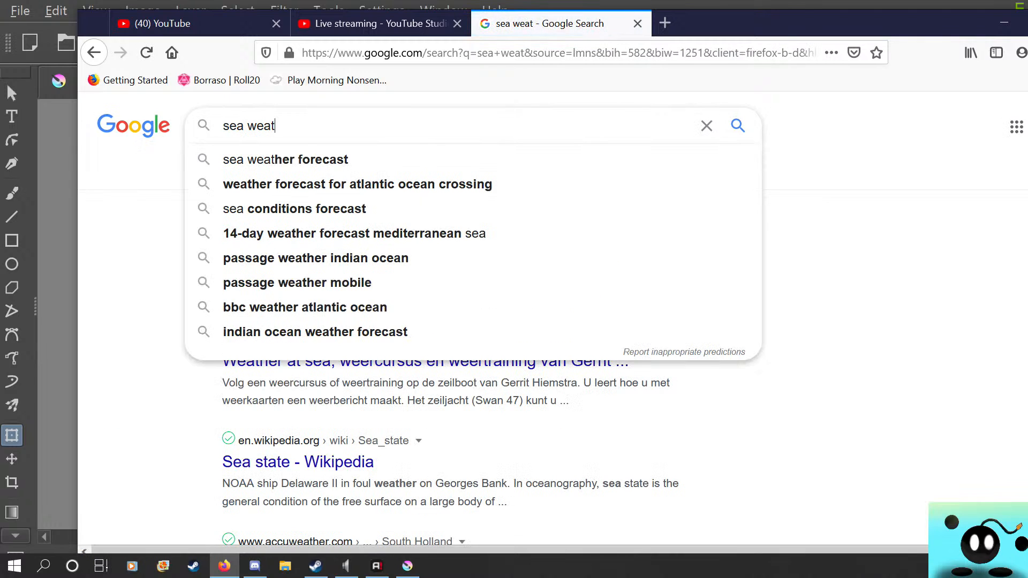
key("BackSpace")
key("BackSpace")
key("BackSpace")
key("BackSpace")
key("BackSpace")
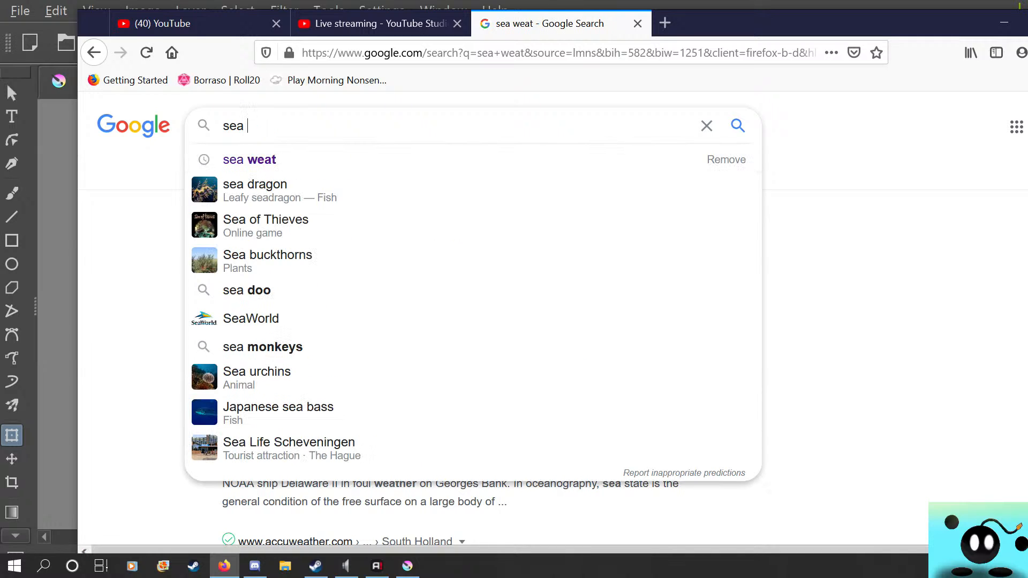
type("se")
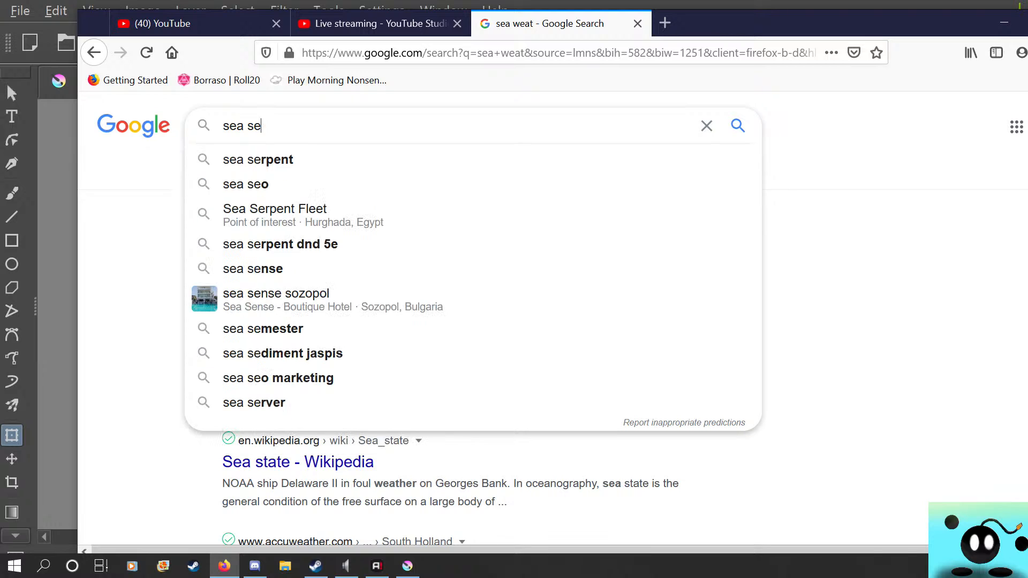
key("BackSpace")
type("weat ")
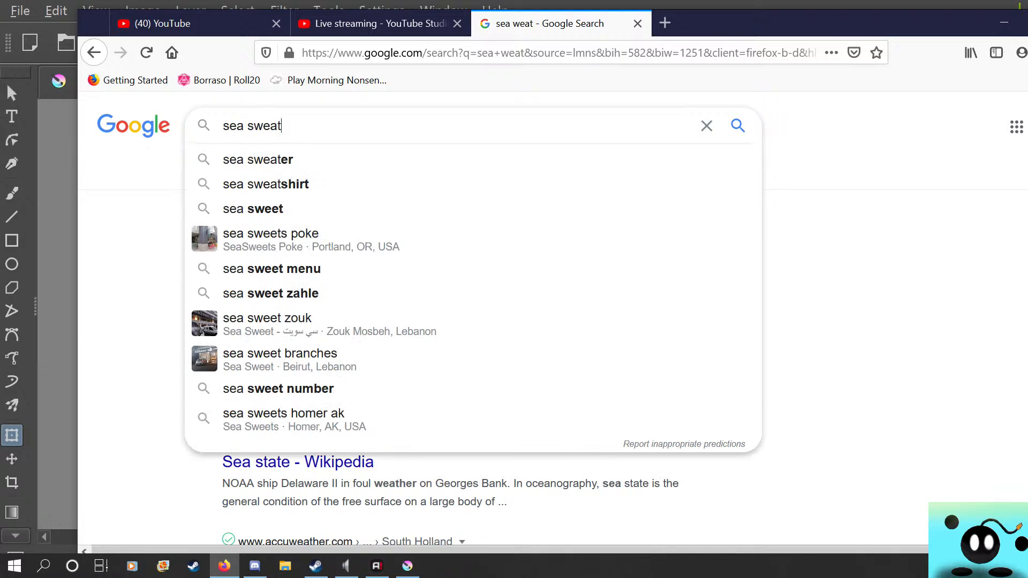
type("made")
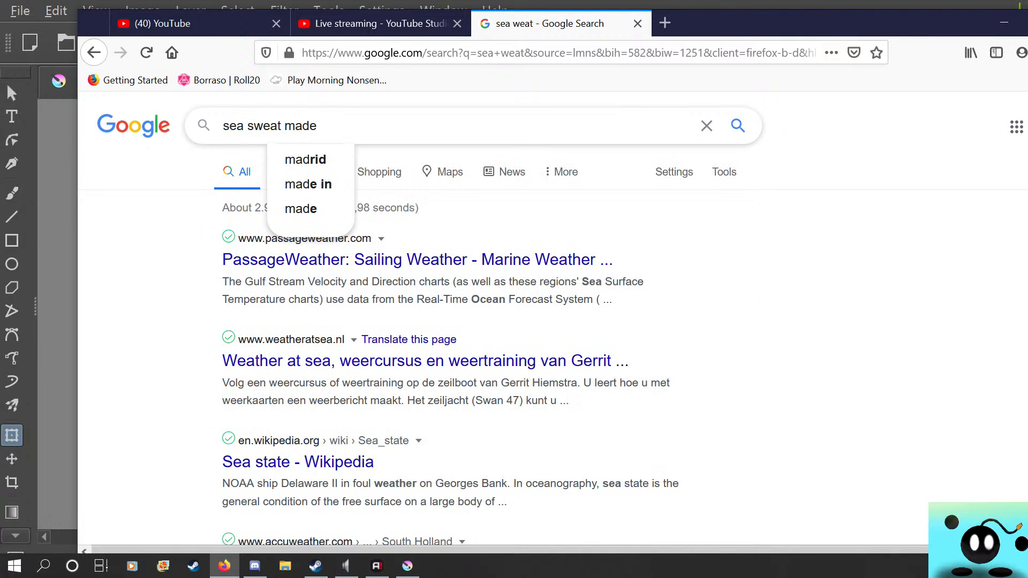
type(" for")
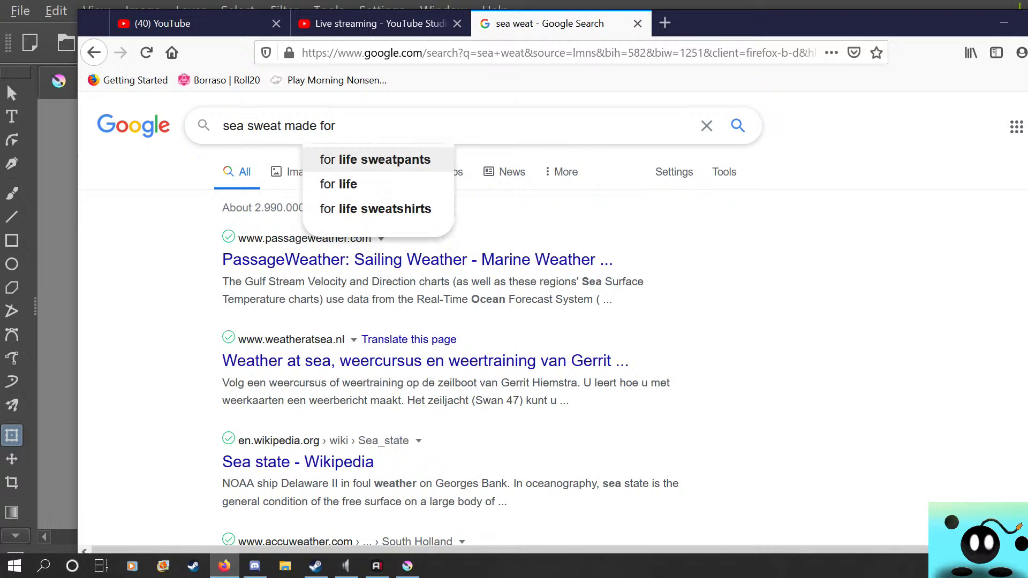
type(" shu")
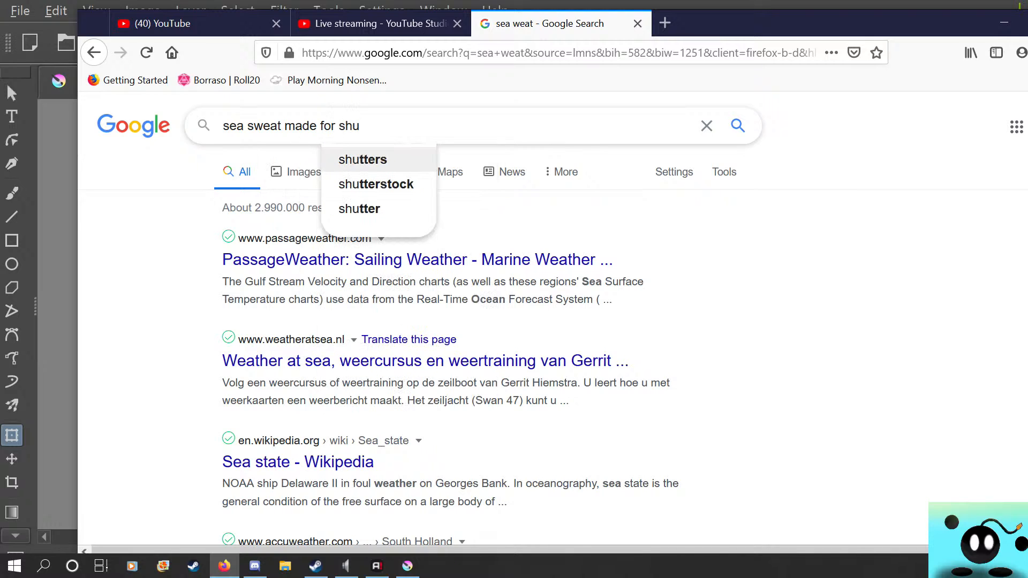
type("shi")
key("Return")
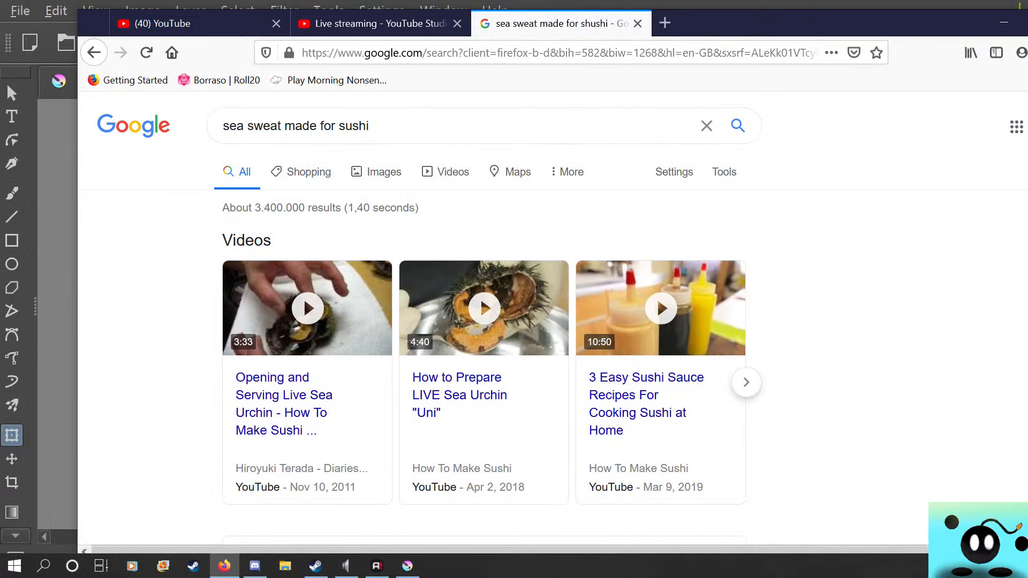
Shorten the web search to "sea sweat" and follow the suggested spelling "sea sweet"
left_click_drag(370, 127, 284, 126)
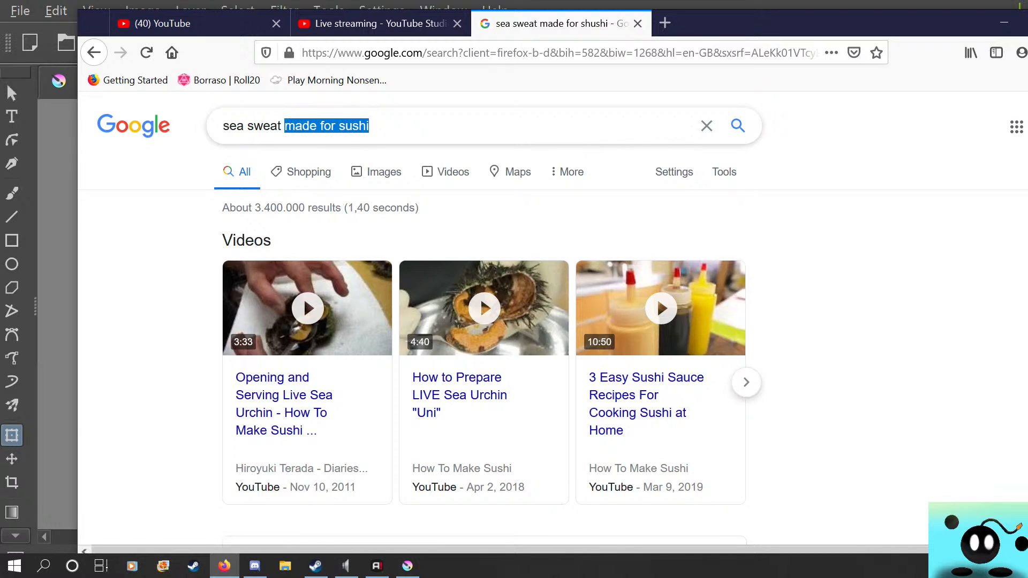
key("BackSpace")
key("Return")
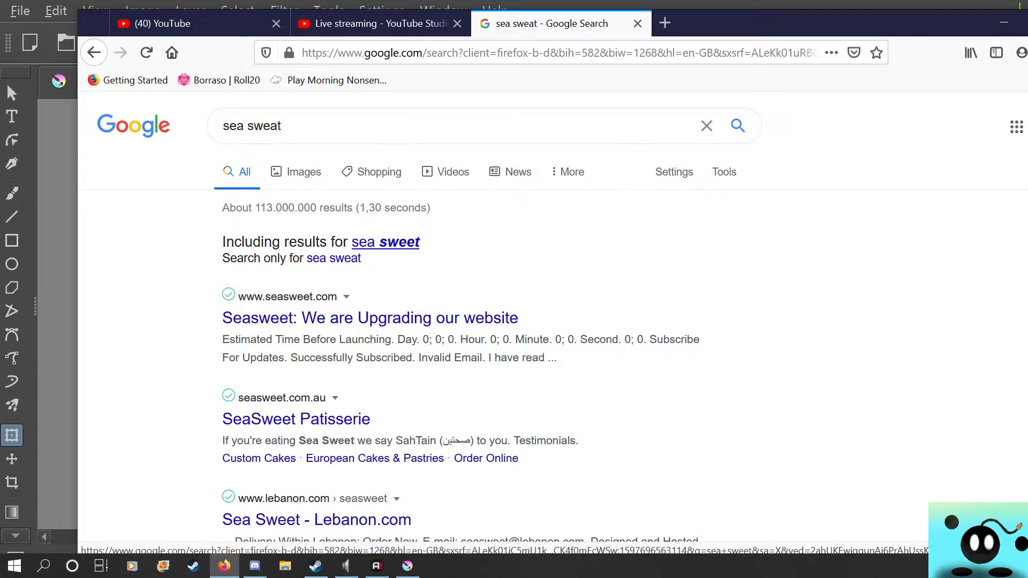
left_click(385, 242)
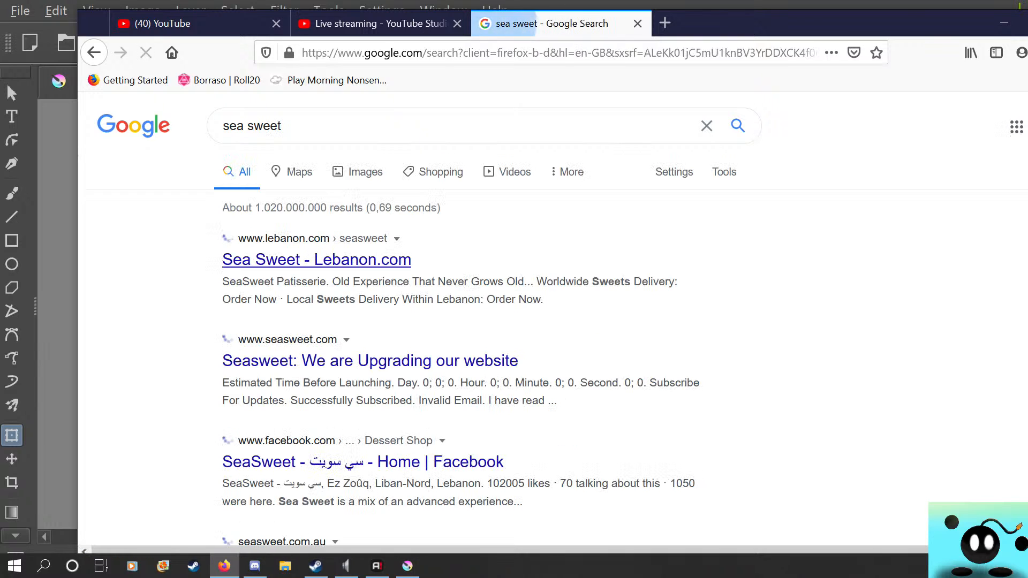
left_click(293, 172)
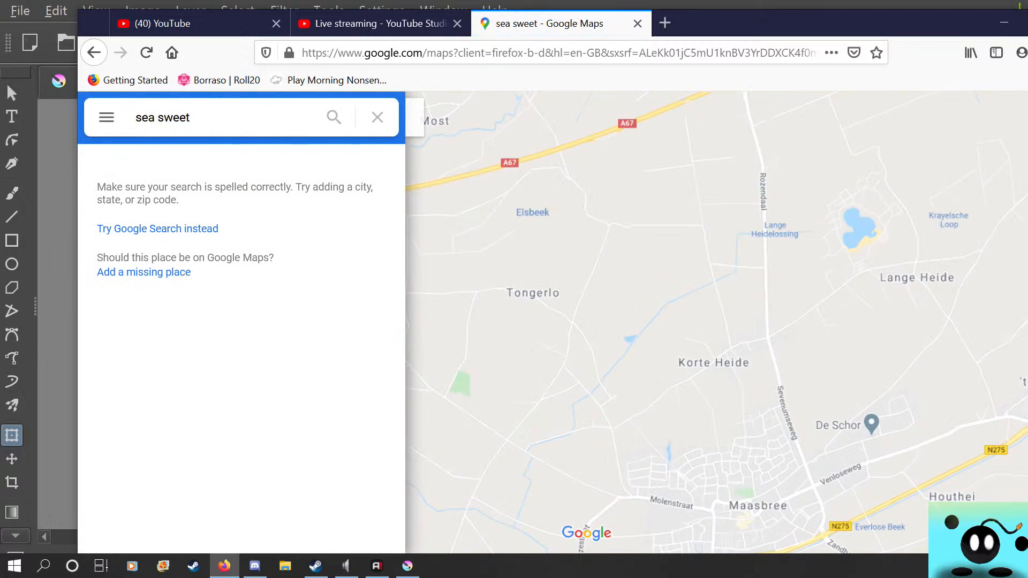
left_click(378, 118)
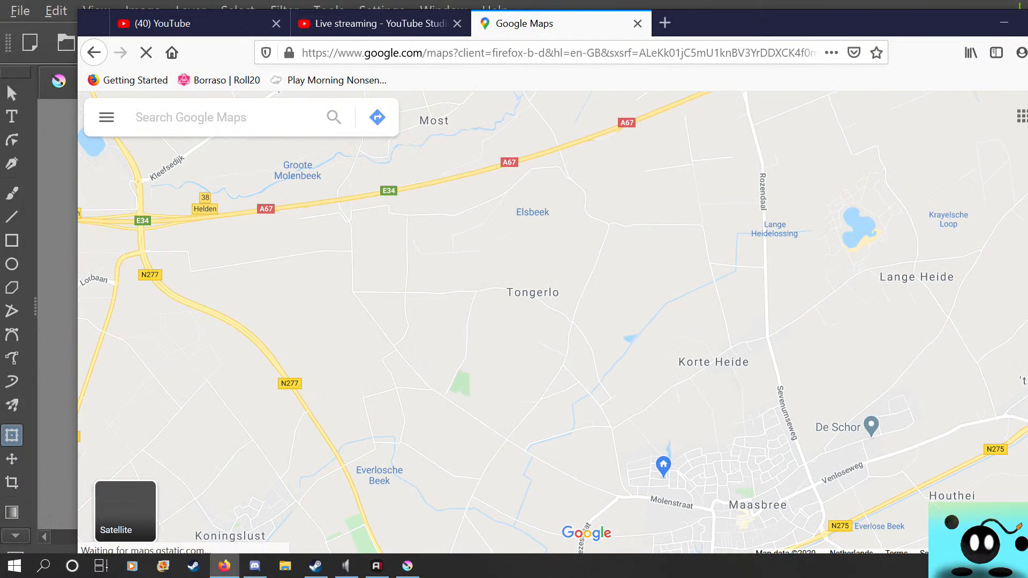
left_click(94, 52)
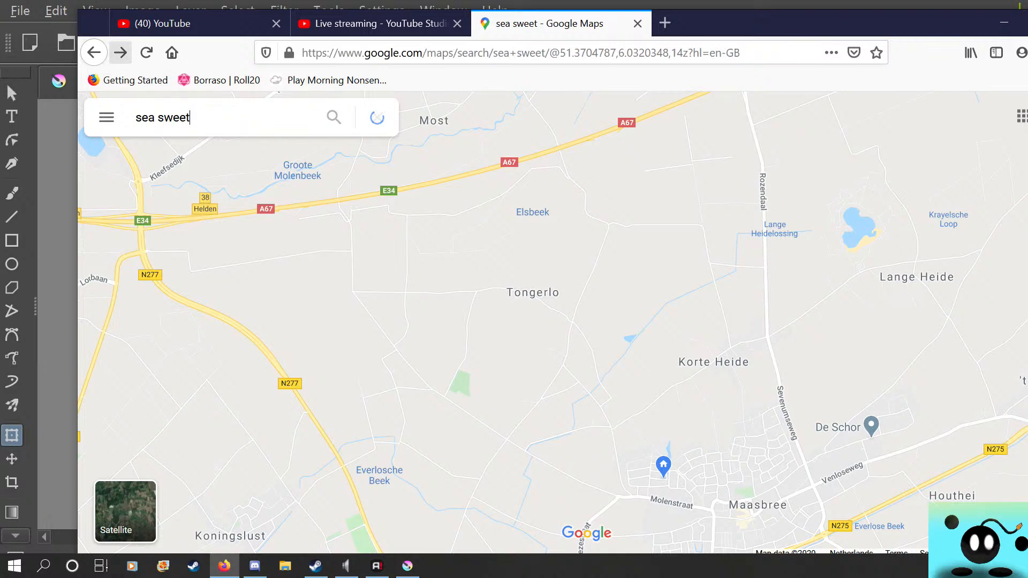
left_click(94, 53)
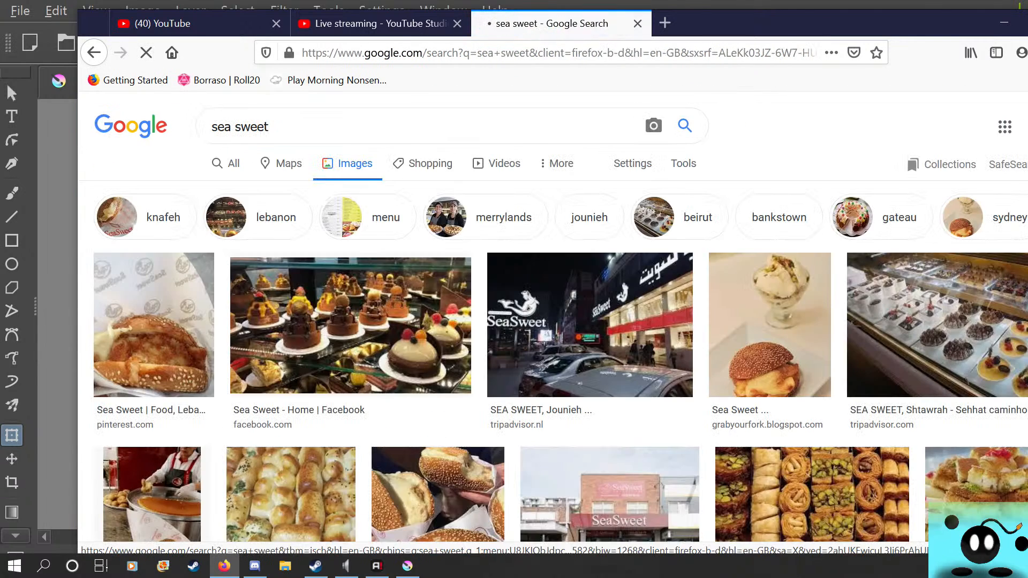
Look through the image results for "sea sweet" for underwater plants
scroll(552, 321, "down", 5)
scroll(561, 323, "down", 10)
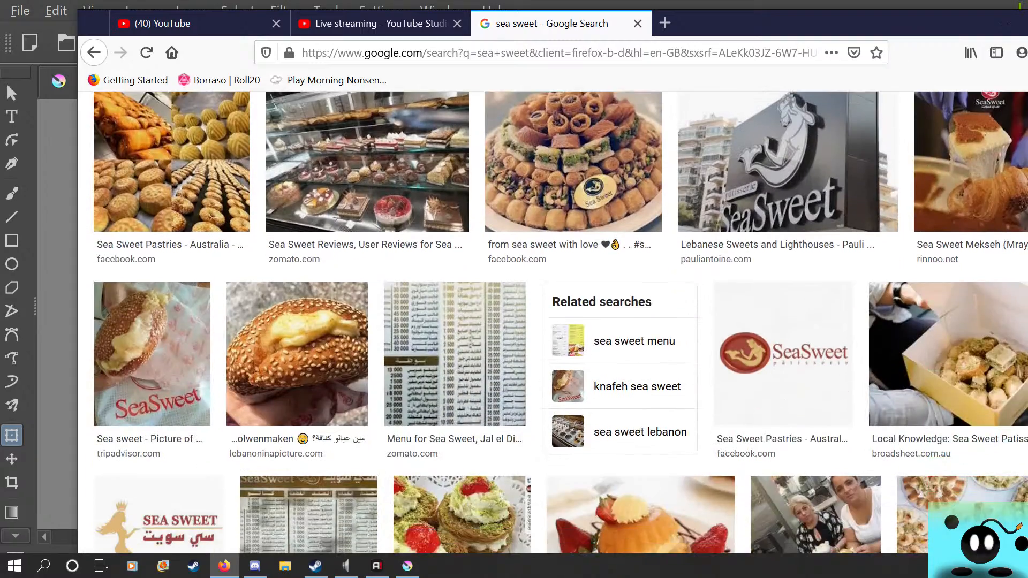
scroll(560, 322, "down", 10)
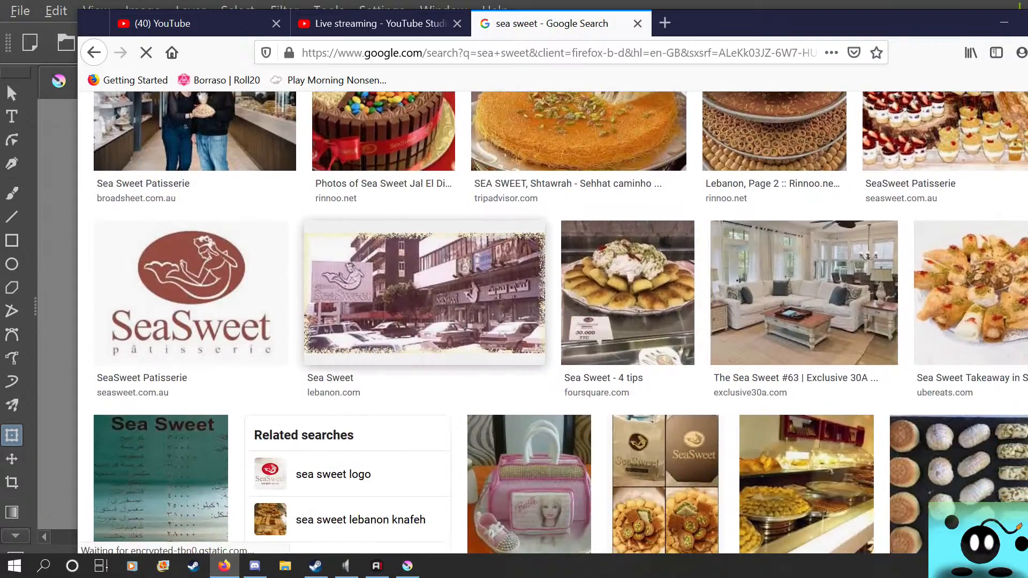
scroll(561, 323, "down", 6)
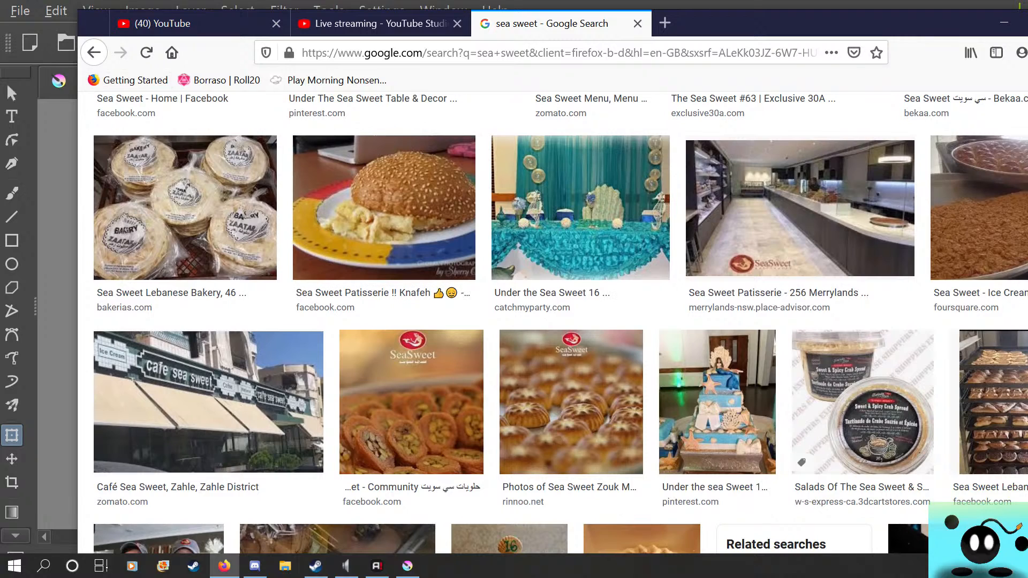
Return to the "sea sweat" search and look through its image results for underwater plants
left_click(94, 52)
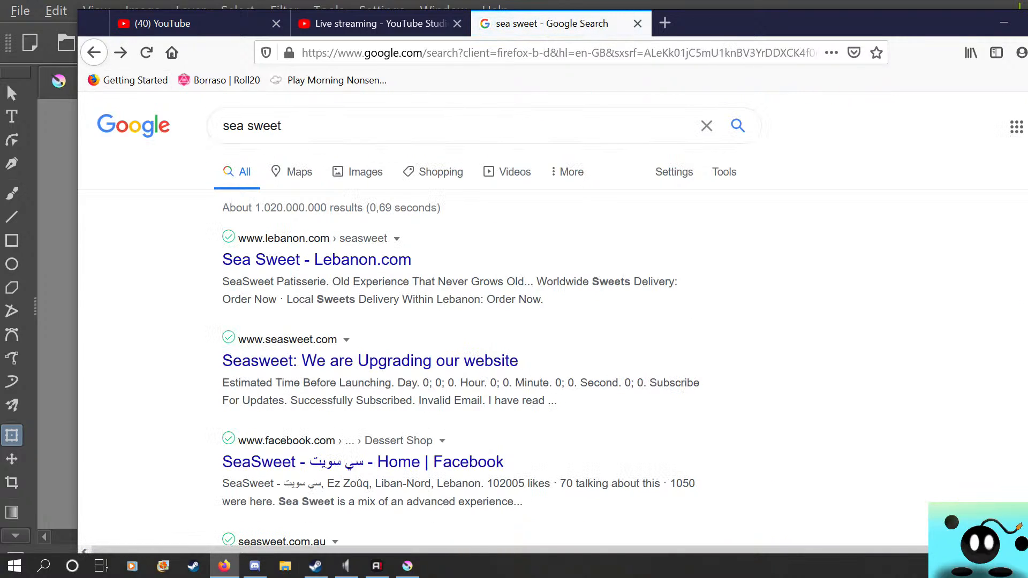
left_click(94, 52)
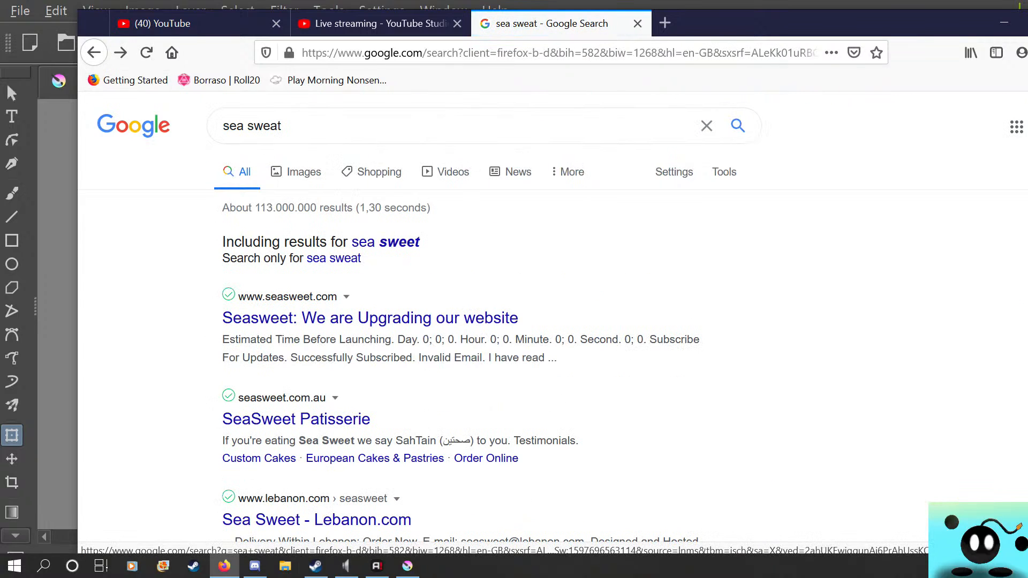
left_click(296, 171)
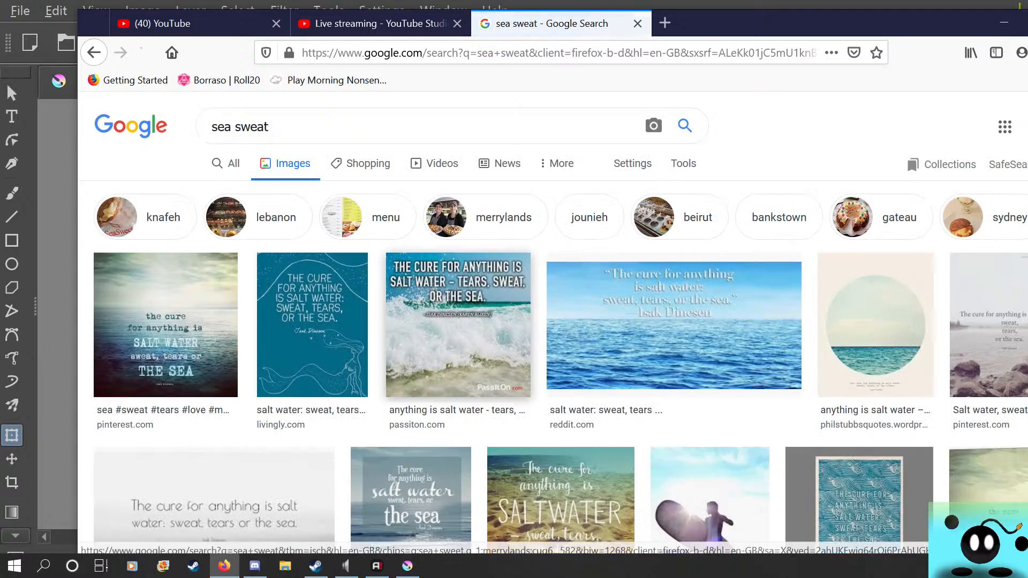
scroll(535, 322, "down", 15)
scroll(536, 321, "down", 10)
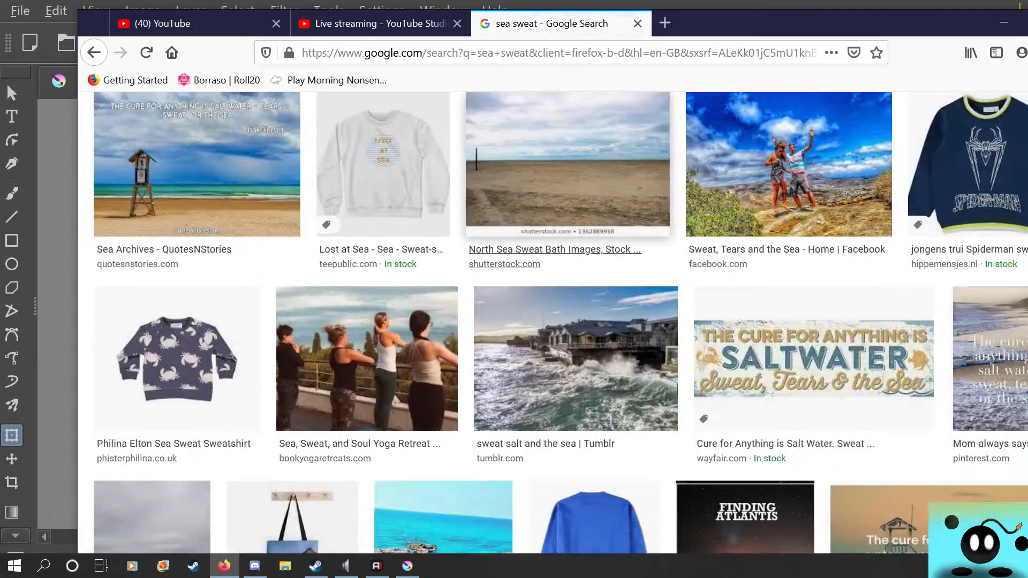
scroll(535, 322, "up", 4)
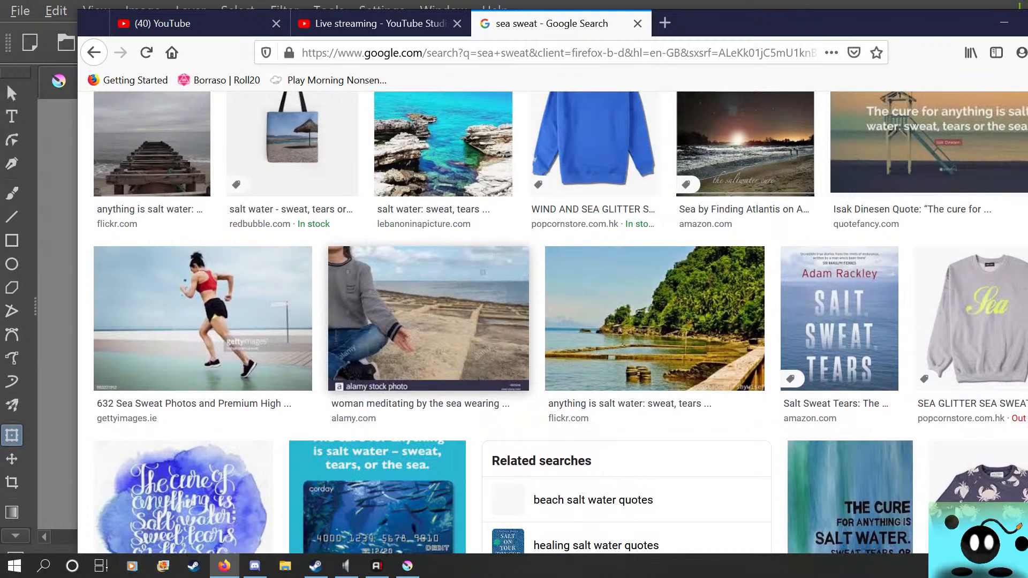
Go back to all results for "sea sweat" and search the web for "sea sweat wikipedia"
key("alt+Left")
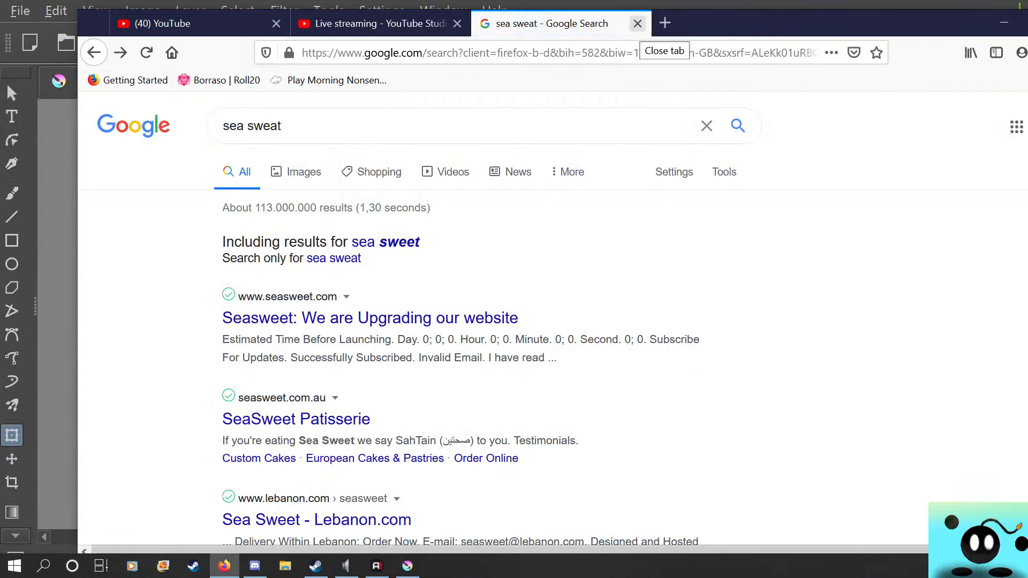
scroll(375, 322, "down", 4)
scroll(375, 321, "up", 4)
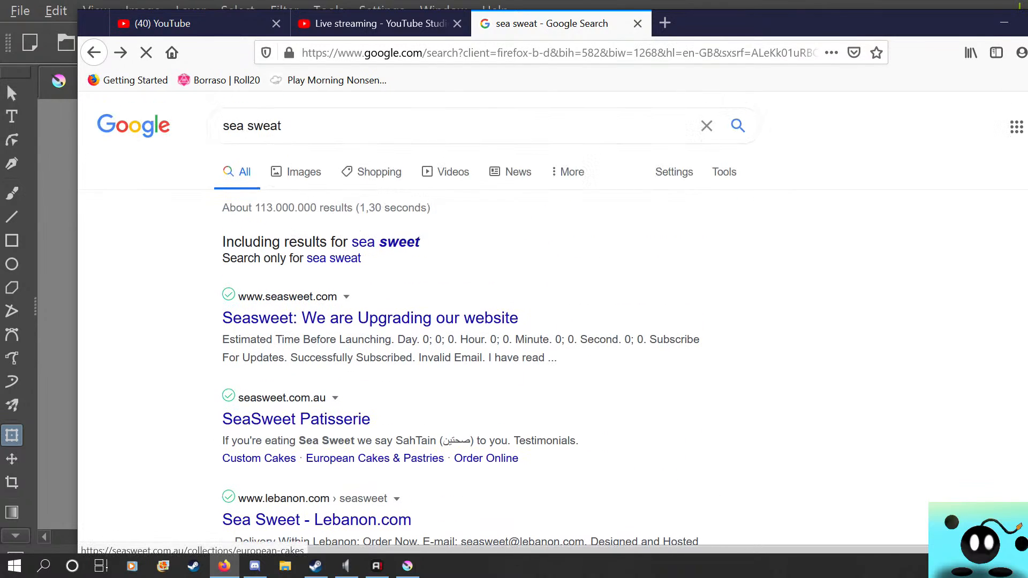
left_click(289, 126)
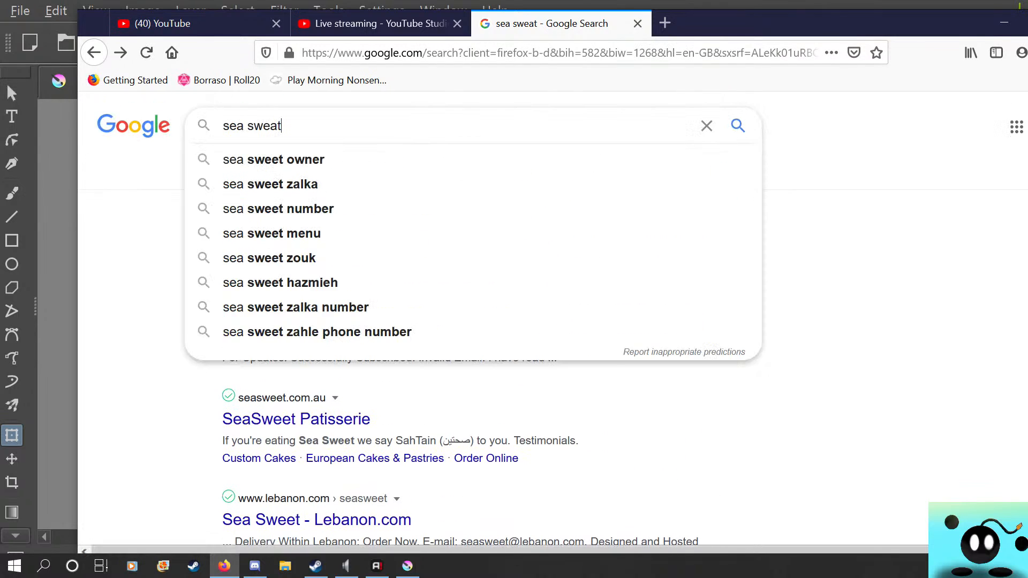
type("wikip")
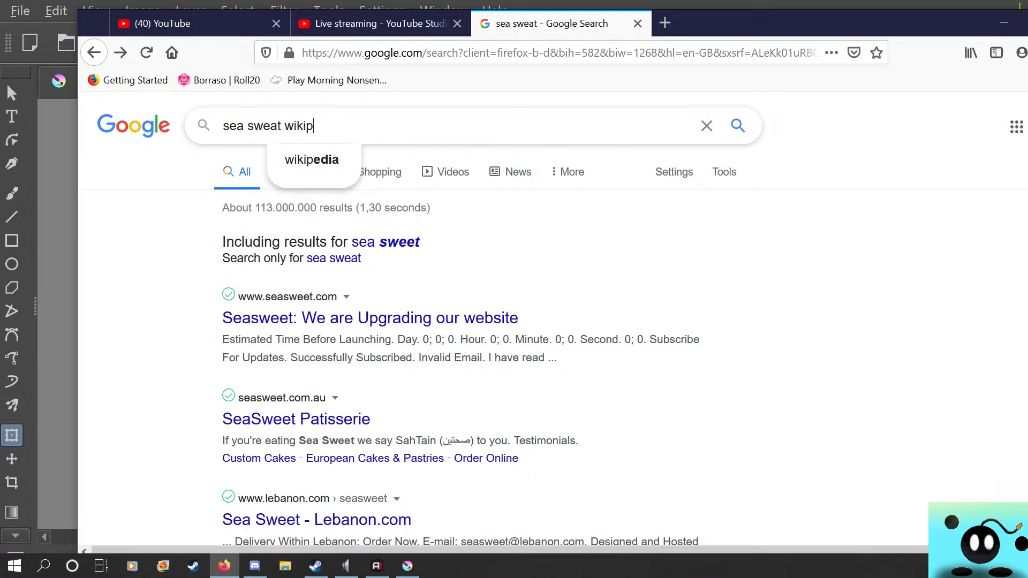
type("edia")
key("Return")
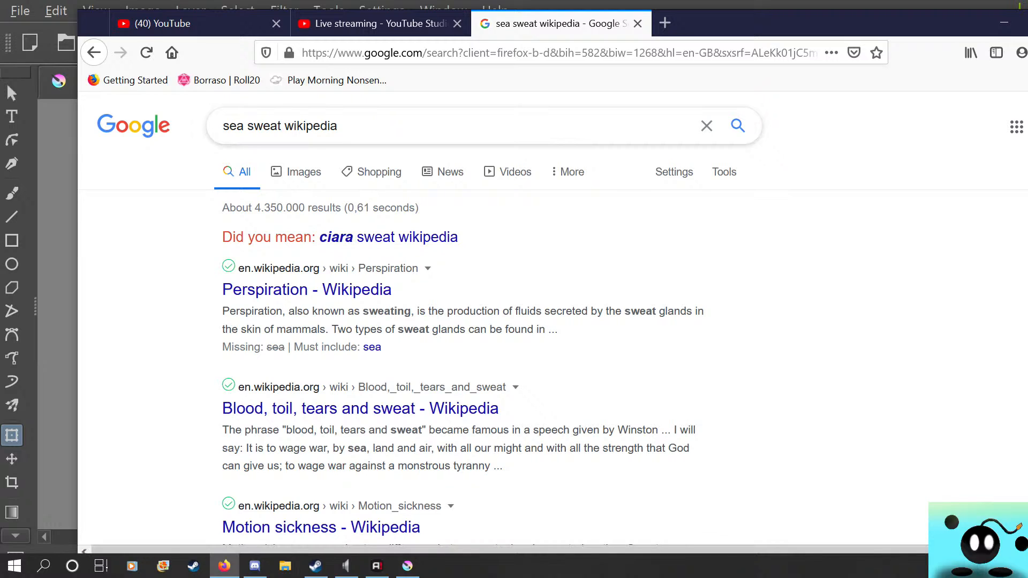
Clear the web search query and check the live chat on the YouTube Studio streaming page
left_click_drag(339, 126, 223, 126)
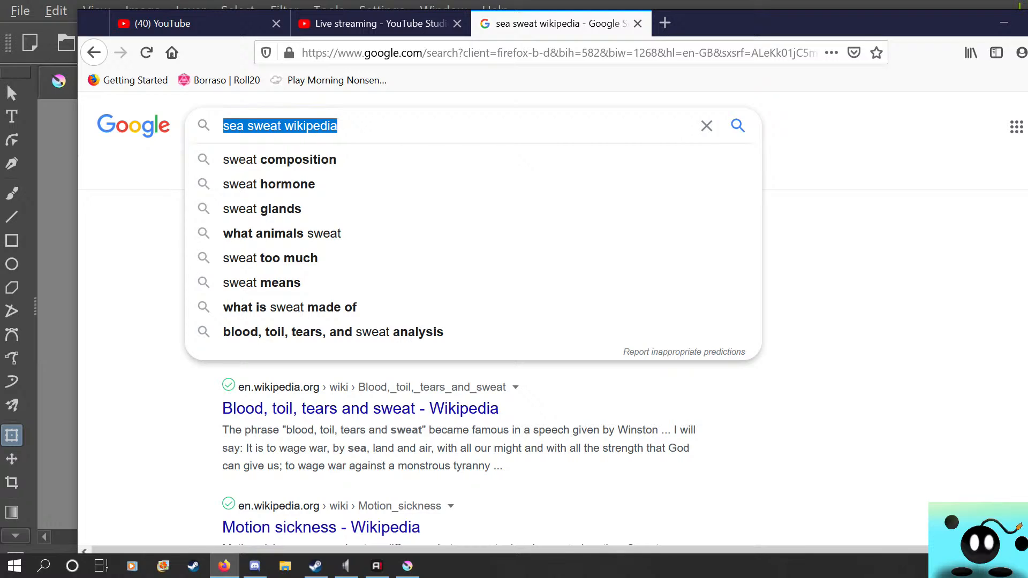
key("BackSpace")
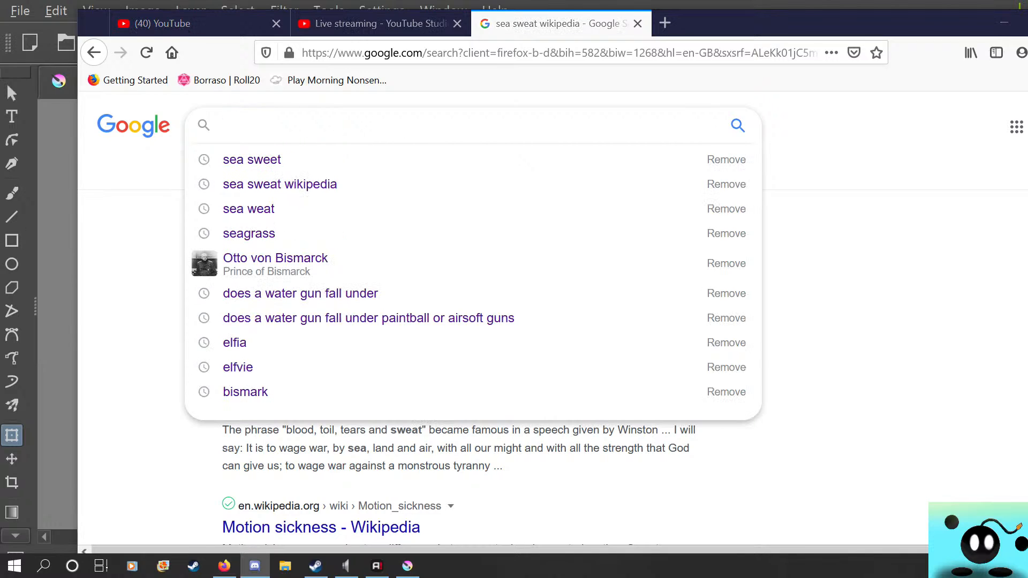
left_click(343, 126)
left_click(380, 23)
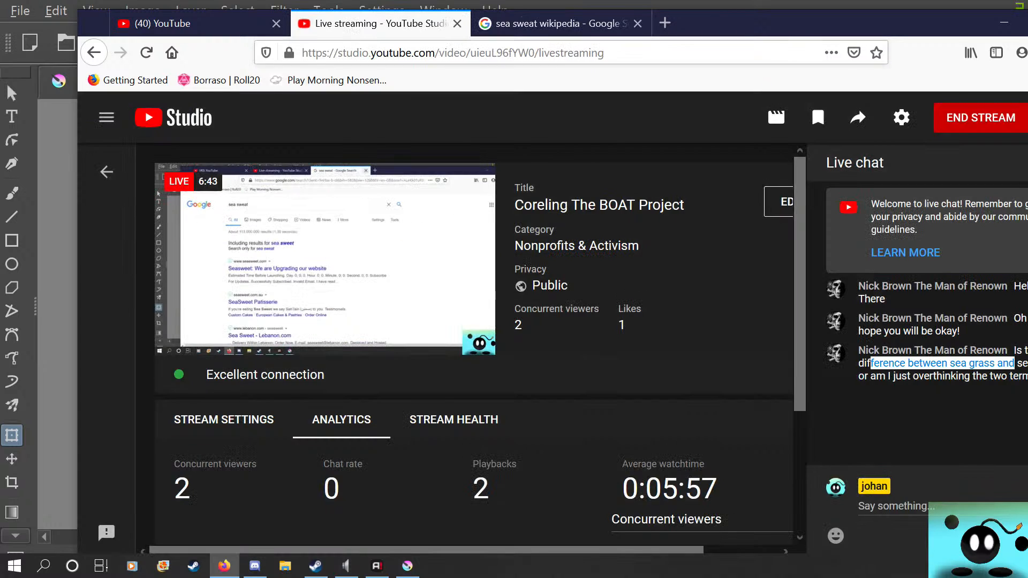
Look through the image results for "seaweed" in the browser and preview the FoodNavigator picture of tall underwater seaweed
left_click_drag(777, 29, 584, 7)
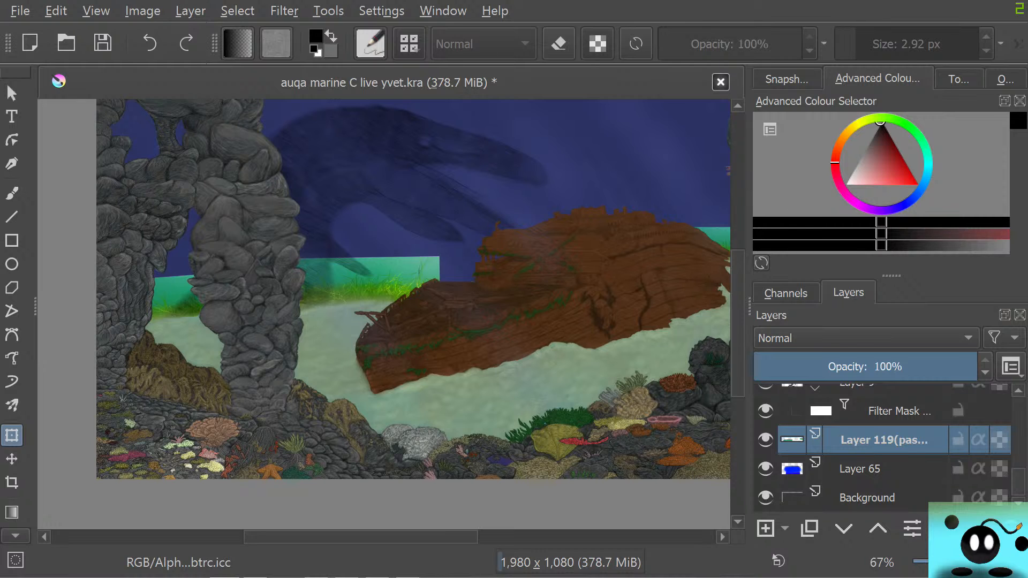
left_click_drag(1, 199, 525, 0)
left_click(793, 295)
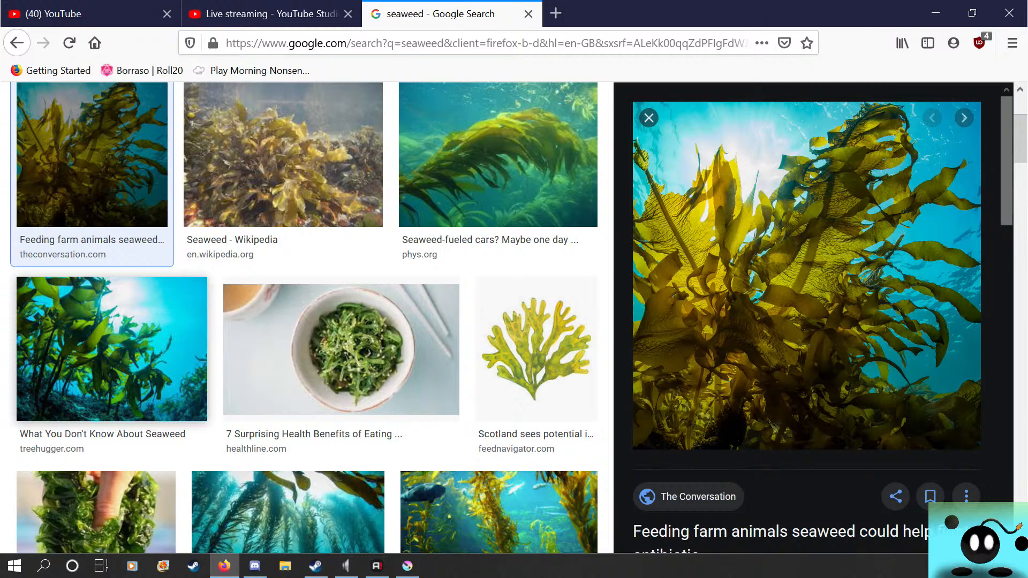
scroll(300, 343, "down", 3)
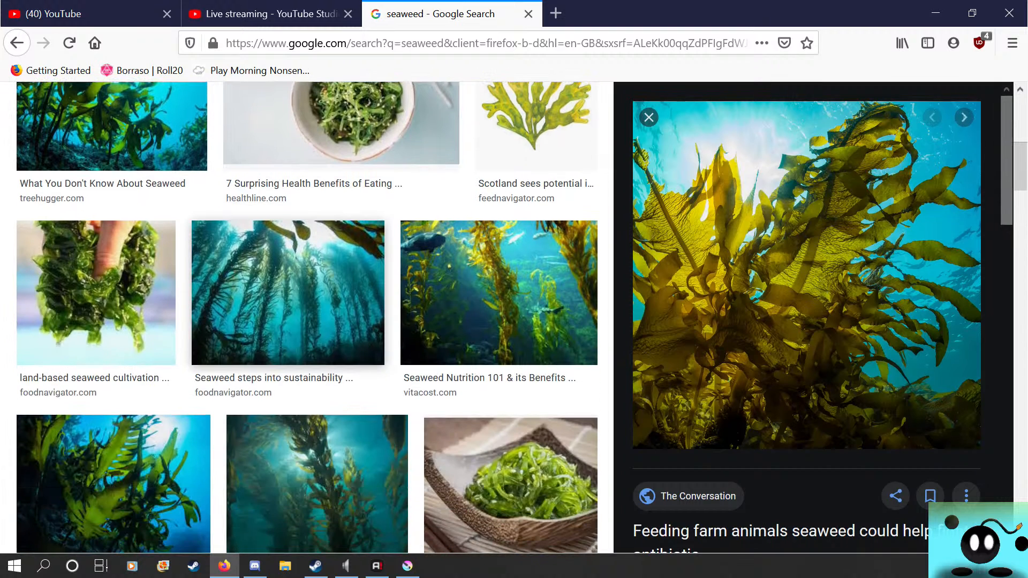
left_click(295, 316)
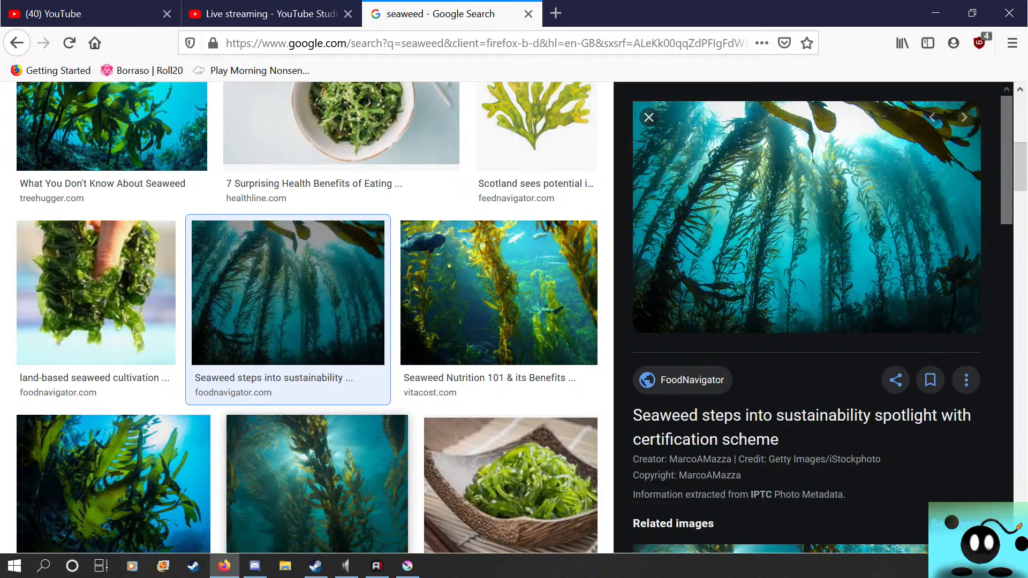
scroll(307, 318, "down", 5)
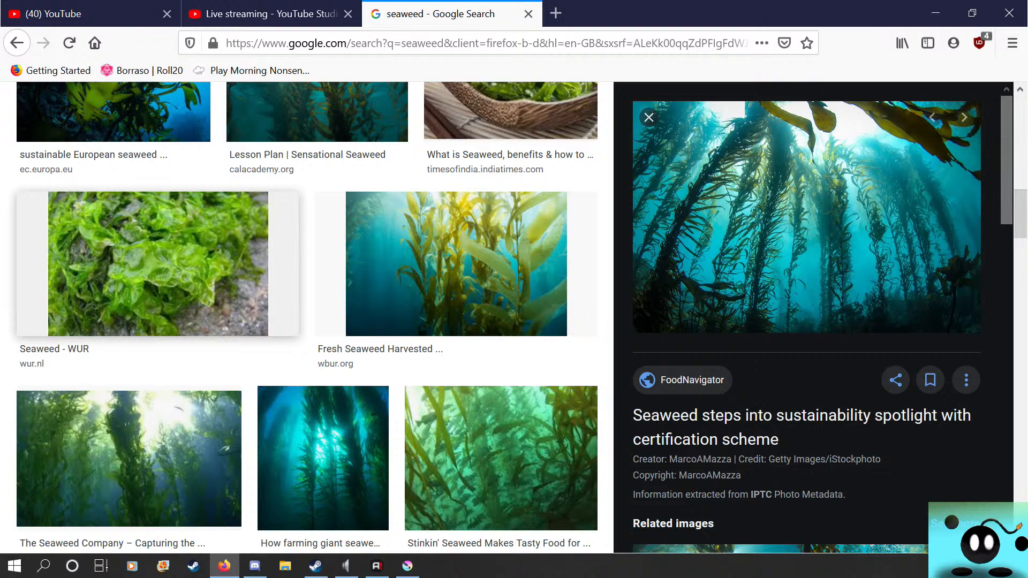
scroll(155, 268, "down", 2)
scroll(155, 268, "down", 3)
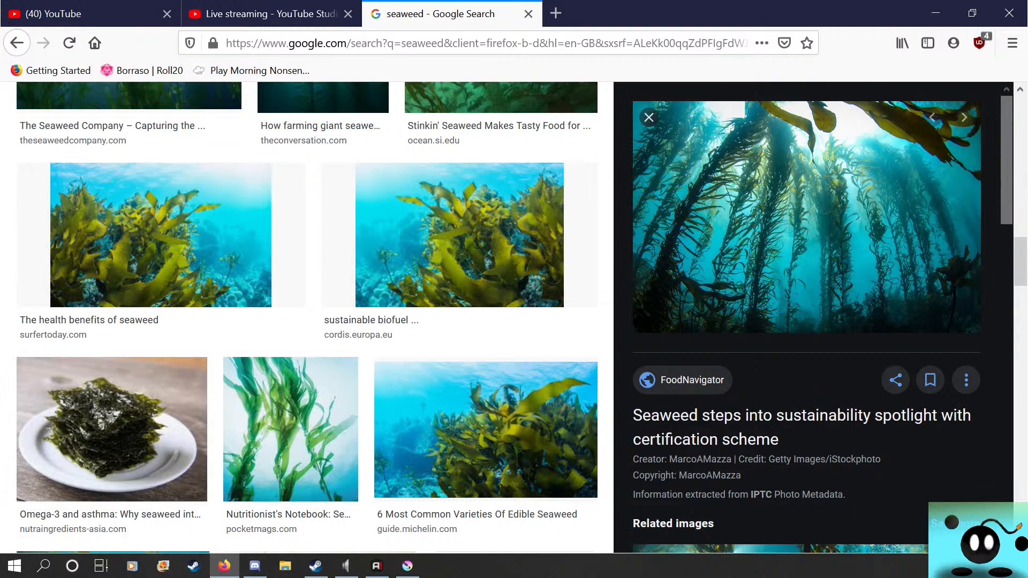
left_click(112, 428)
Read the newest live chat message on the streaming page and close the seaweed search page
left_click(262, 13)
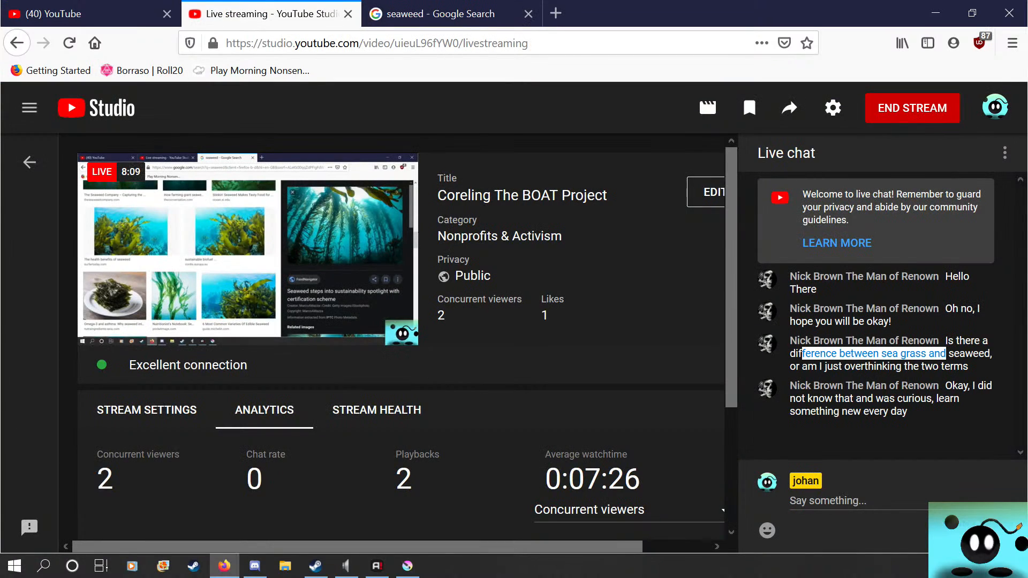
left_click_drag(818, 398, 884, 412)
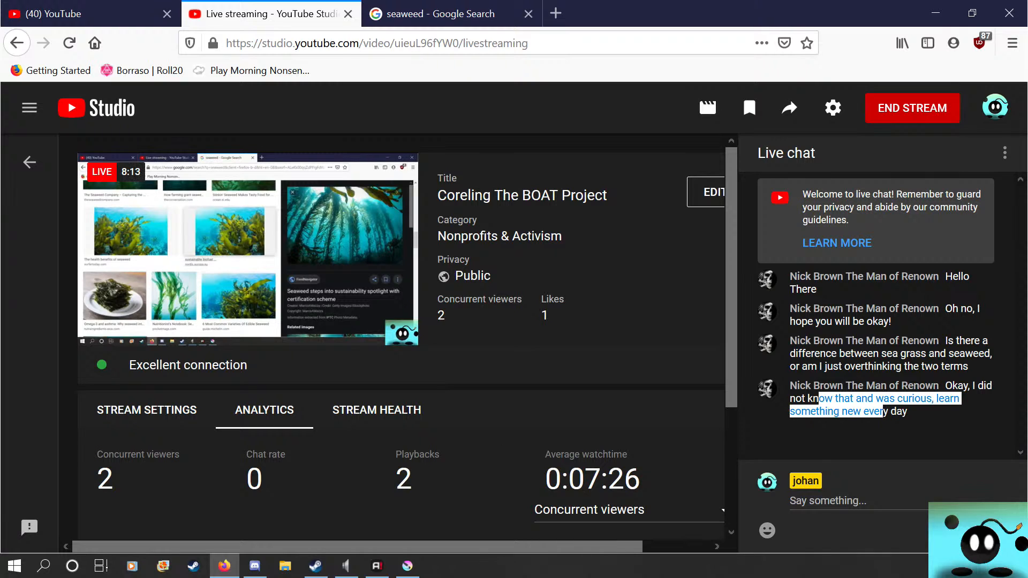
left_click(439, 14)
left_click(528, 13)
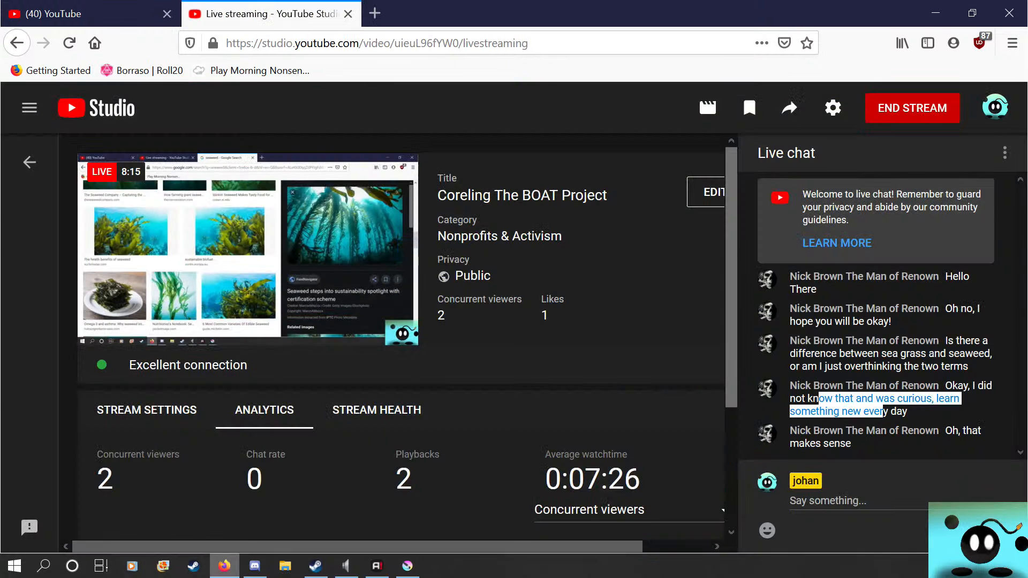
Switch to Krita and add a new paint layer directly above the pasted seagrass layer
left_click(408, 566)
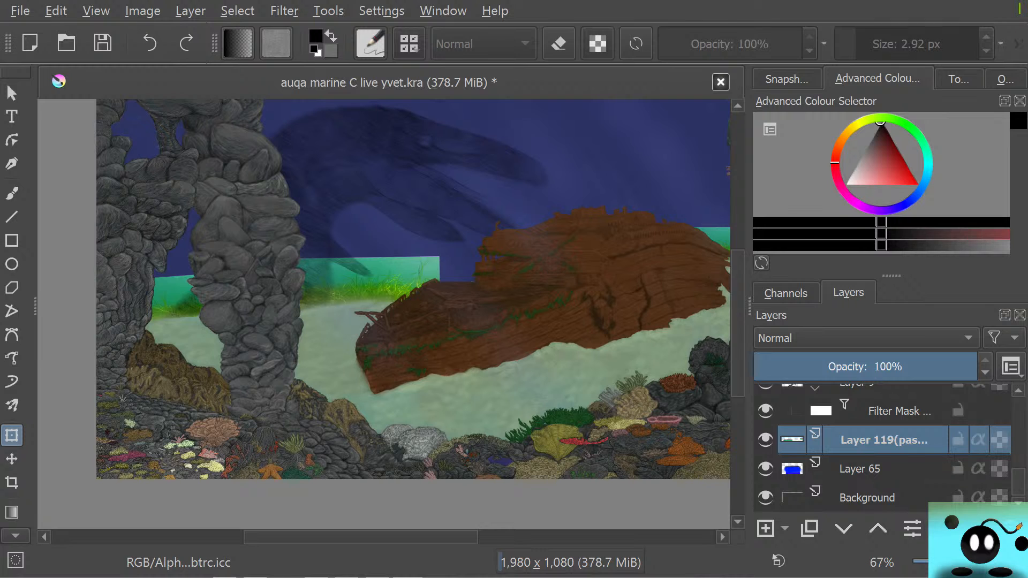
scroll(420, 227, "up", 2)
scroll(420, 226, "down", 3)
scroll(420, 227, "up", 1)
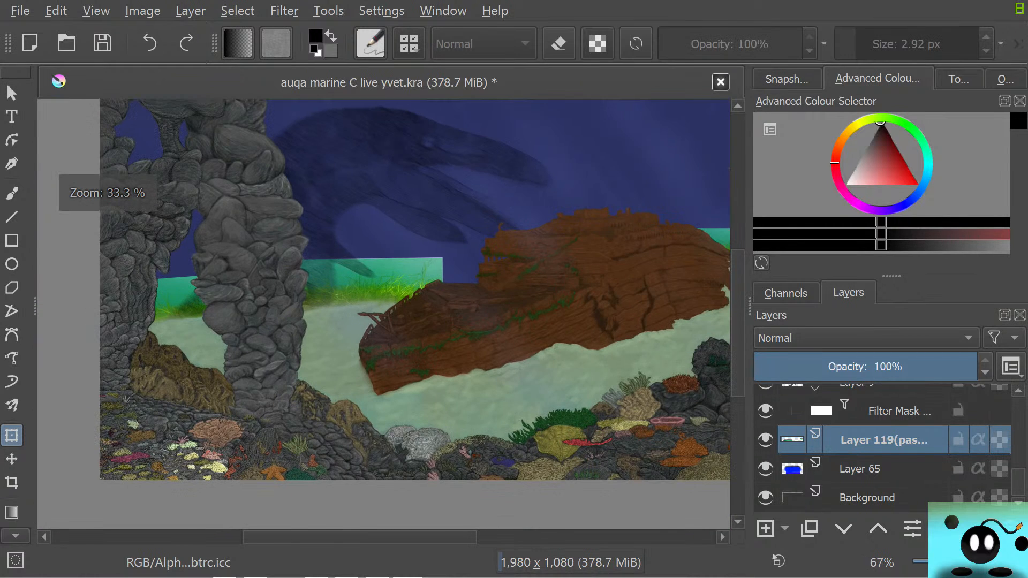
scroll(406, 222, "up", 1)
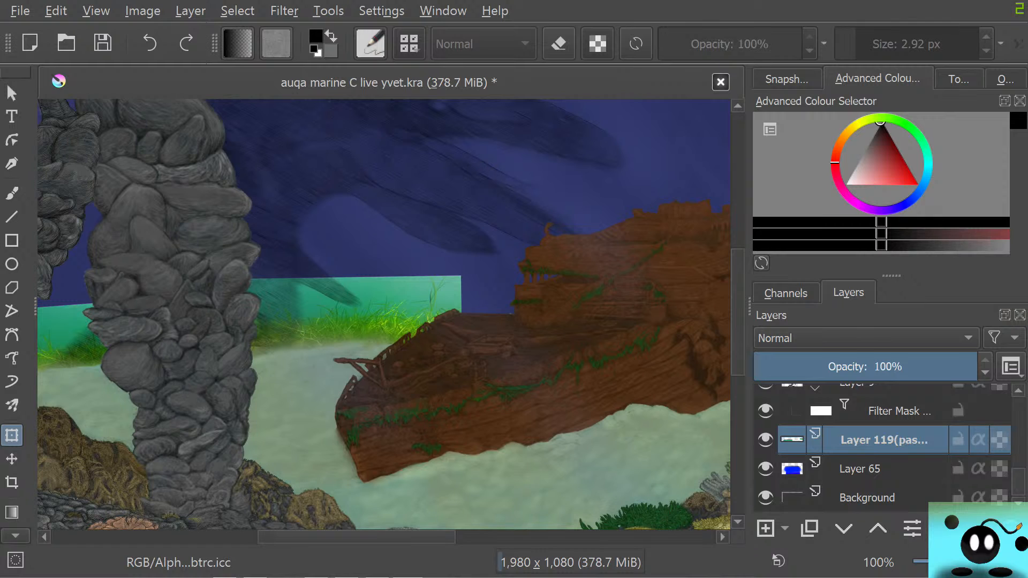
left_click_drag(357, 537, 305, 537)
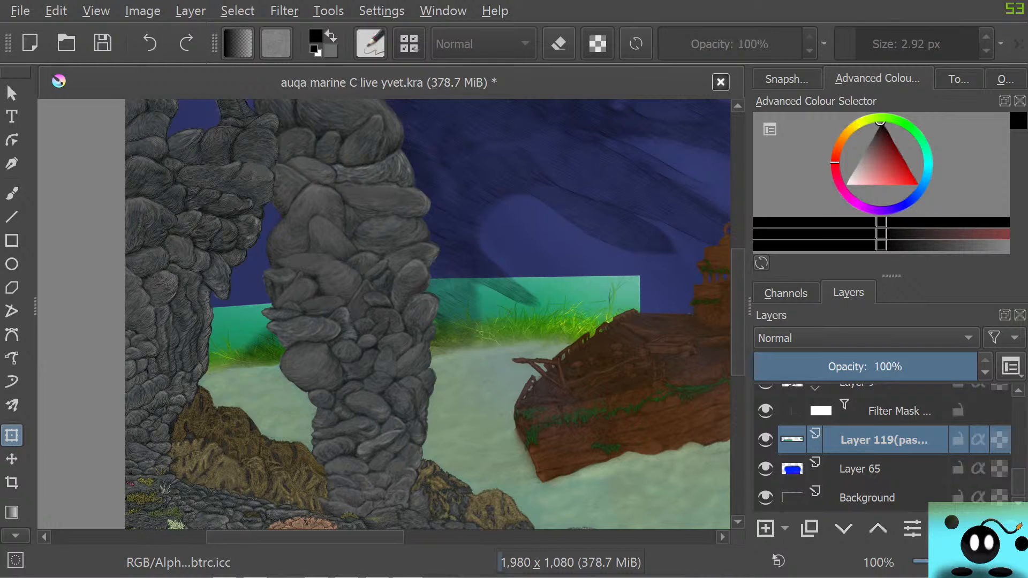
left_click(766, 528)
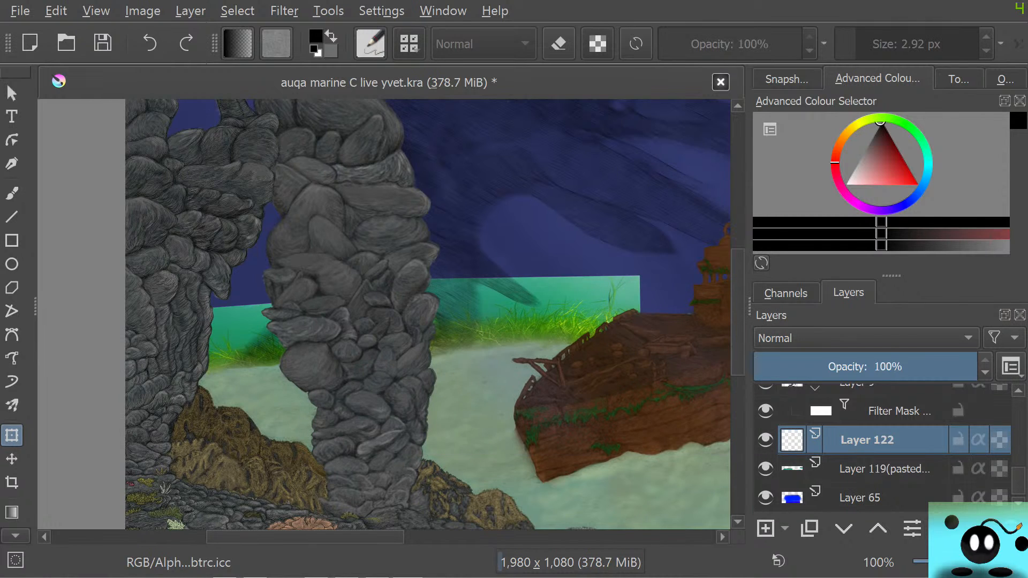
Draw thin black blades with the Pencil-2 brush over the left seagrass clump in the gap between the rock columns
scroll(378, 316, "up", 2)
scroll(129, 388, "down", 4)
scroll(70, 384, "up", 4)
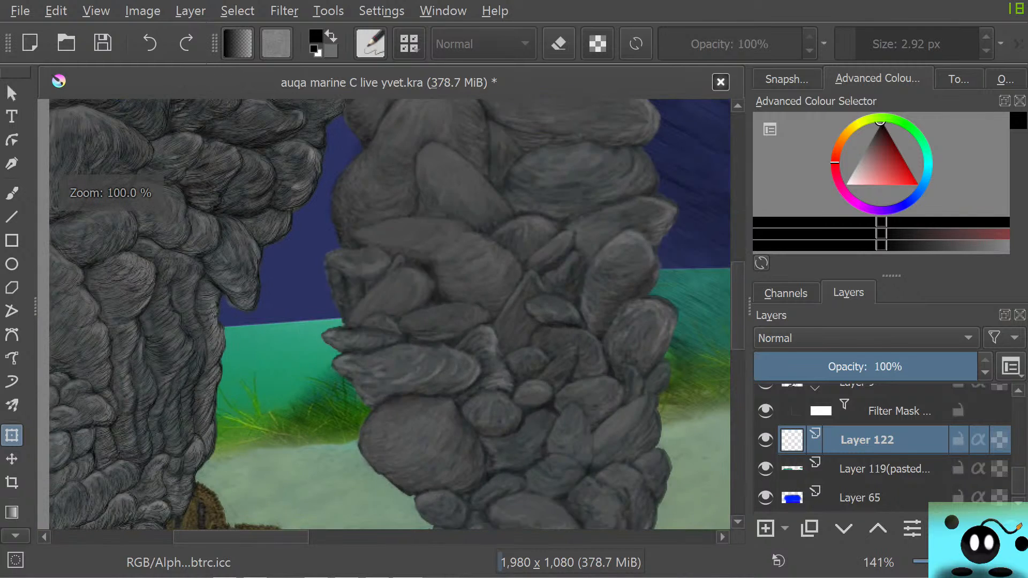
scroll(116, 408, "up", 2)
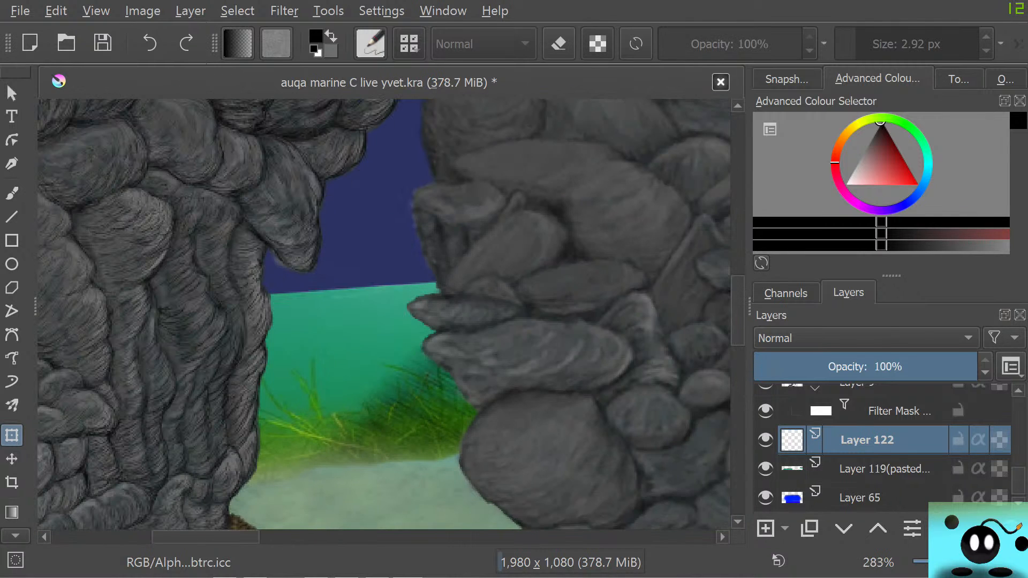
key("b")
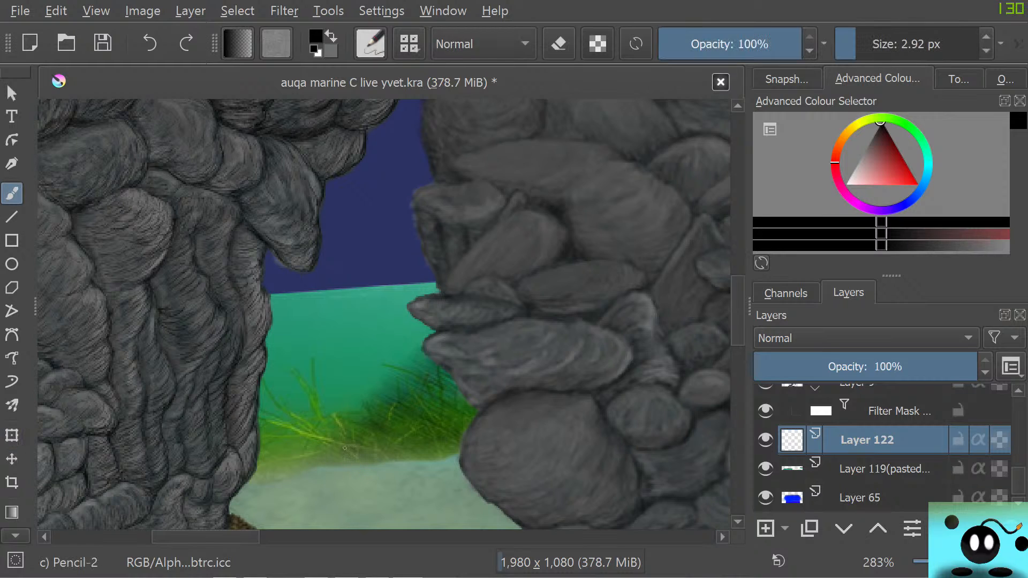
mouse_move(338, 445)
left_mouse_down()
mouse_move(266, 414)
mouse_move(331, 438)
mouse_move(306, 440)
mouse_move(337, 450)
left_mouse_up()
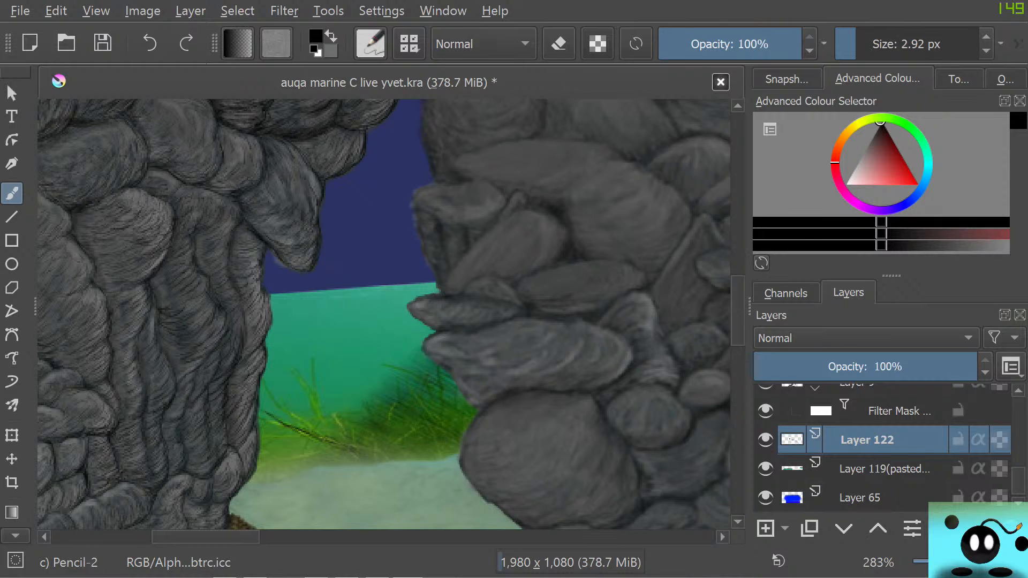
left_click_drag(335, 413, 341, 444)
mouse_move(318, 396)
left_mouse_down()
mouse_move(329, 435)
mouse_move(314, 357)
mouse_move(323, 411)
mouse_move(284, 364)
mouse_move(329, 439)
mouse_move(275, 396)
left_mouse_up()
mouse_move(303, 428)
left_mouse_down()
mouse_move(262, 380)
mouse_move(308, 450)
mouse_move(278, 456)
mouse_move(277, 431)
left_mouse_up()
mouse_move(300, 443)
left_mouse_down()
mouse_move(272, 436)
mouse_move(264, 421)
mouse_move(287, 464)
mouse_move(310, 441)
mouse_move(327, 443)
left_mouse_up()
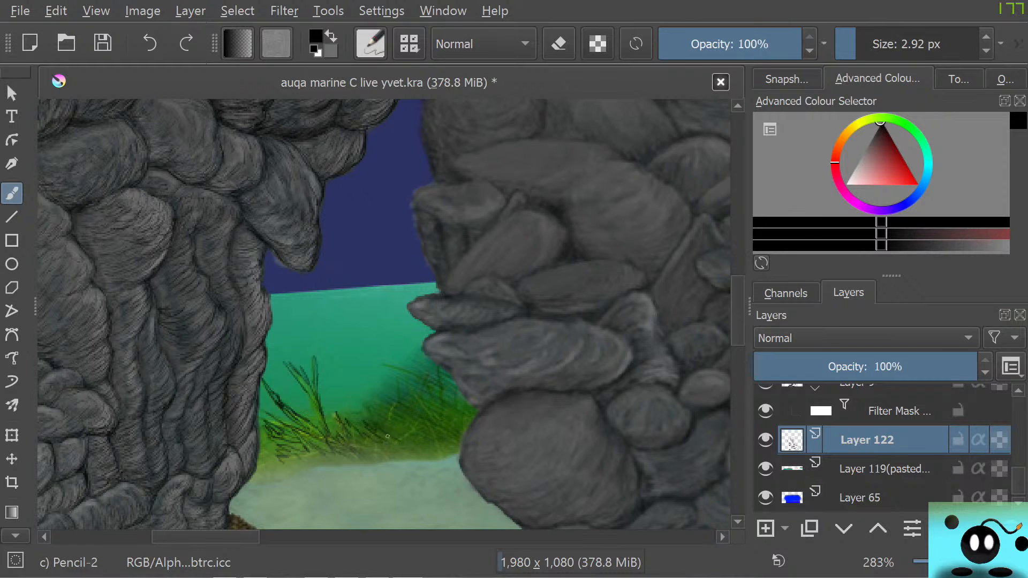
Draw dense black pencil blades over the right seagrass clump beside the thick rock column
mouse_move(403, 440)
left_mouse_down()
mouse_move(394, 430)
mouse_move(413, 420)
left_mouse_up()
left_click_drag(408, 431, 423, 414)
mouse_move(416, 433)
left_mouse_down()
mouse_move(391, 410)
mouse_move(389, 426)
mouse_move(415, 400)
mouse_move(397, 390)
mouse_move(401, 370)
left_mouse_up()
mouse_move(397, 406)
left_mouse_down()
mouse_move(399, 391)
mouse_move(366, 396)
mouse_move(368, 415)
mouse_move(397, 421)
left_mouse_up()
left_click_drag(399, 425, 408, 414)
mouse_move(401, 426)
left_mouse_down()
mouse_move(415, 383)
mouse_move(411, 412)
left_mouse_up()
left_click_drag(429, 410, 429, 377)
mouse_move(435, 411)
left_mouse_down()
mouse_move(426, 378)
mouse_move(441, 409)
mouse_move(440, 379)
mouse_move(449, 399)
left_mouse_up()
mouse_move(457, 408)
left_mouse_down()
mouse_move(455, 393)
mouse_move(476, 410)
mouse_move(468, 418)
mouse_move(453, 413)
left_mouse_up()
mouse_move(455, 423)
left_mouse_down()
mouse_move(444, 411)
mouse_move(453, 380)
mouse_move(441, 405)
left_mouse_up()
mouse_move(439, 406)
left_mouse_down()
mouse_move(461, 436)
mouse_move(451, 435)
mouse_move(455, 446)
mouse_move(437, 429)
mouse_move(445, 453)
mouse_move(476, 438)
mouse_move(425, 434)
mouse_move(437, 455)
mouse_move(417, 432)
mouse_move(422, 456)
mouse_move(408, 441)
mouse_move(393, 443)
mouse_move(398, 456)
mouse_move(378, 449)
mouse_move(418, 455)
left_mouse_up()
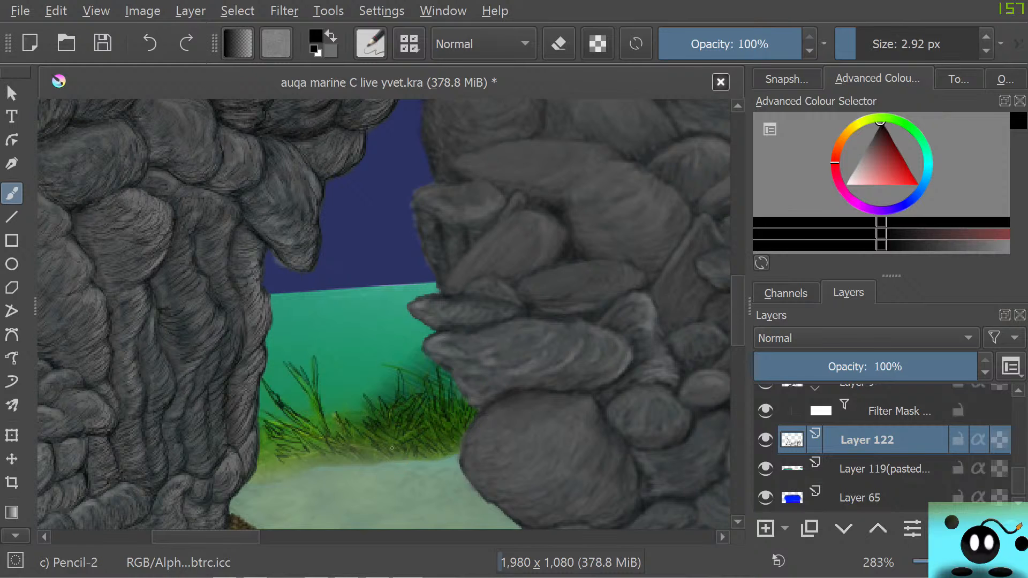
Fill in more pencil blades along the base and upper edge of the seagrass between the rock columns
mouse_move(370, 446)
left_mouse_down()
mouse_move(376, 458)
mouse_move(334, 463)
mouse_move(266, 456)
left_mouse_up()
mouse_move(270, 451)
left_mouse_down()
mouse_move(262, 464)
mouse_move(259, 414)
left_mouse_up()
mouse_move(333, 413)
left_mouse_down()
mouse_move(330, 429)
mouse_move(363, 431)
mouse_move(368, 417)
left_mouse_up()
left_click_drag(388, 370, 389, 405)
mouse_move(400, 372)
left_mouse_down()
mouse_move(397, 396)
mouse_move(444, 401)
left_mouse_up()
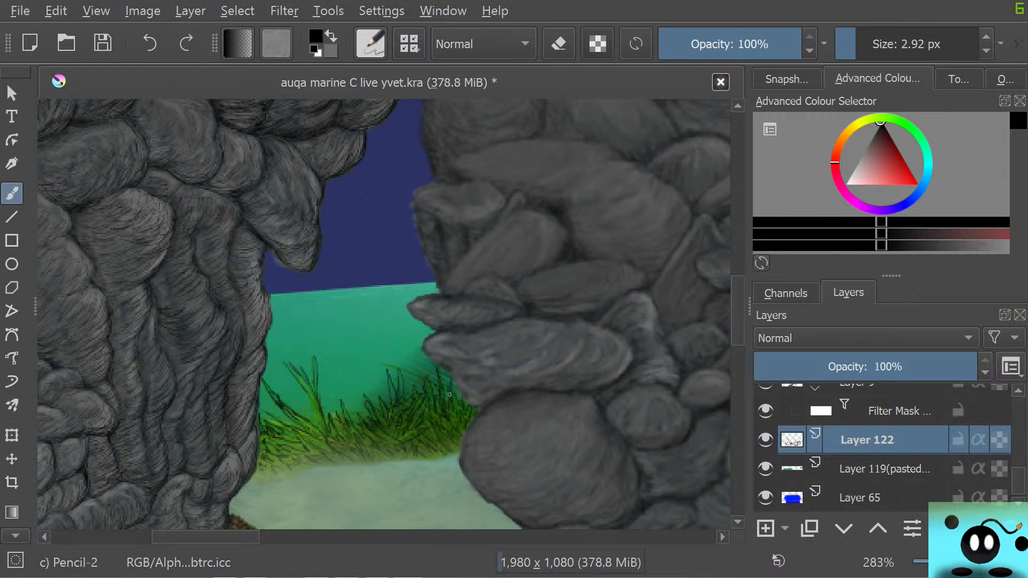
scroll(439, 386, "down", 8)
scroll(504, 401, "up", 2)
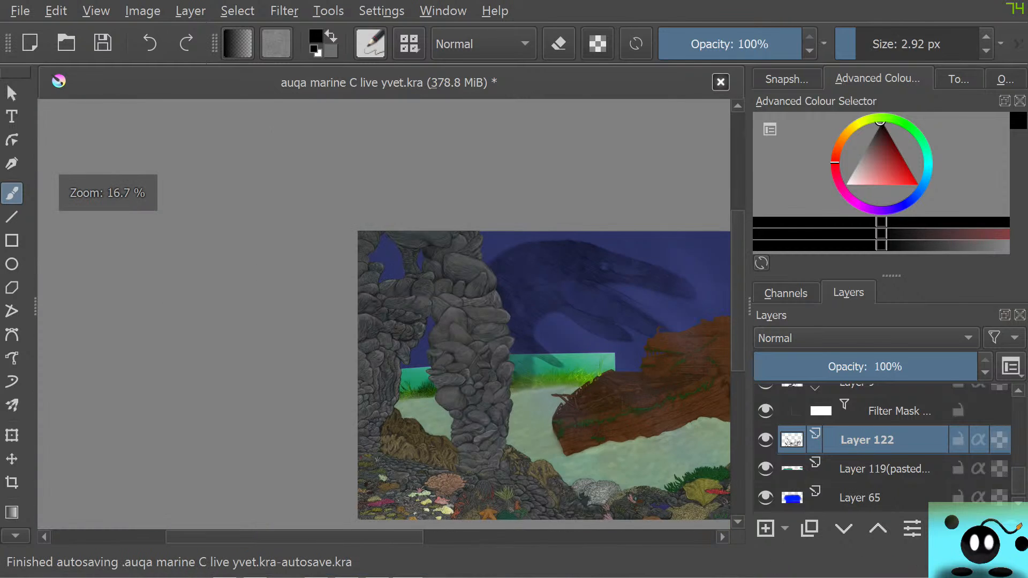
scroll(514, 401, "up", 1)
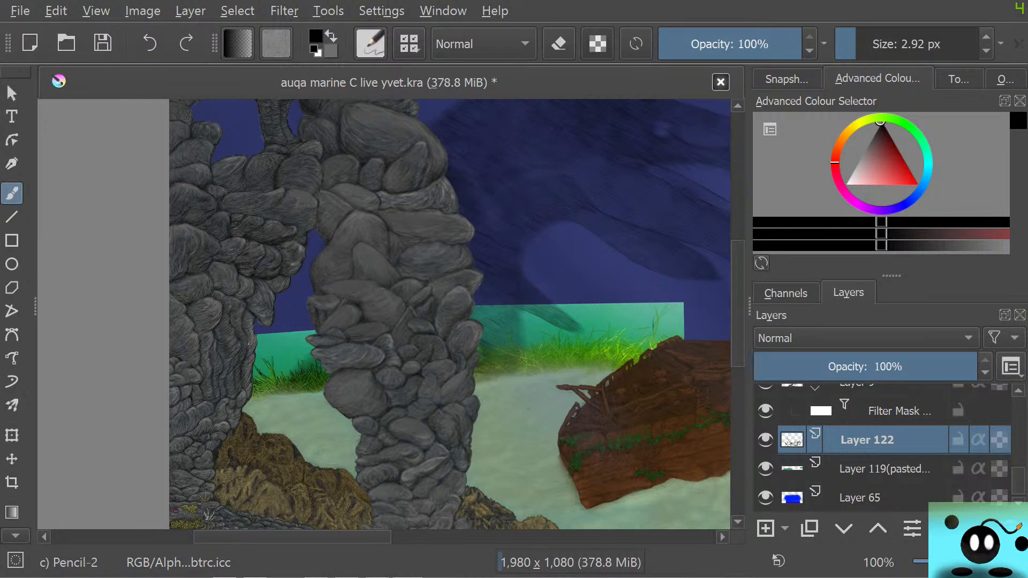
key("slash")
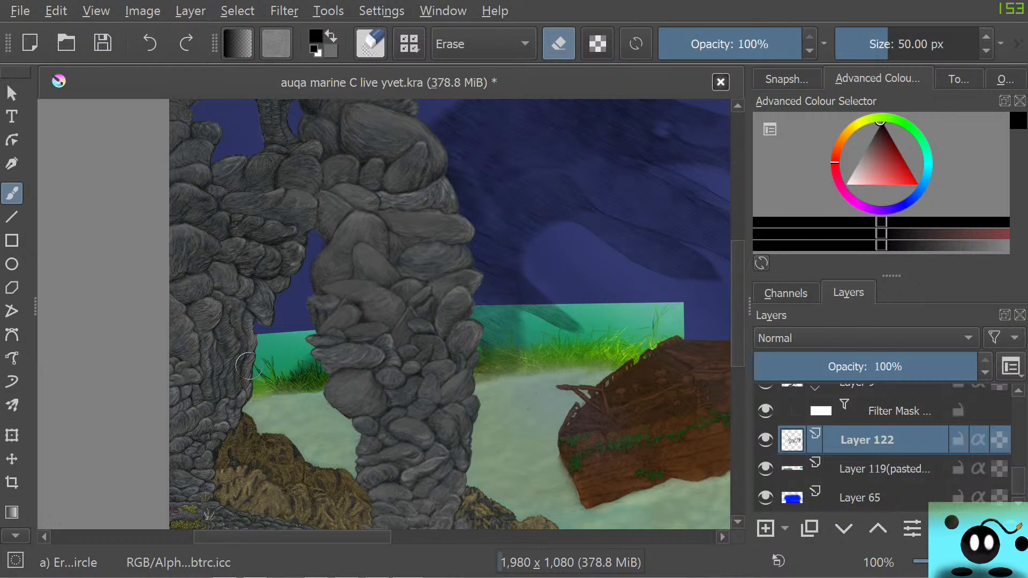
key("slash")
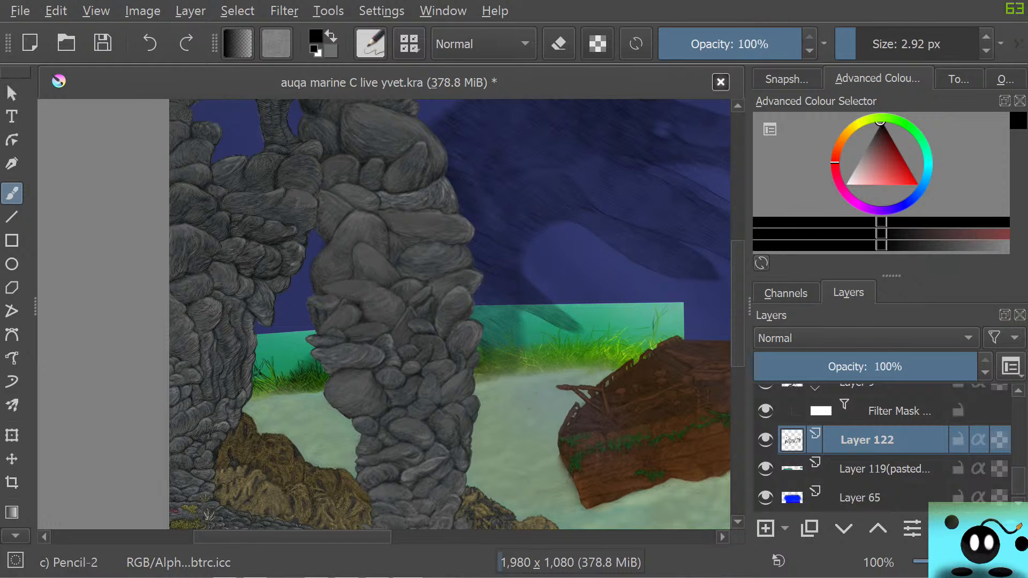
Choose the Dry Brushing preset and give it the predefined brush tip of slanted grass-like strokes
key("F5")
left_click(163, 125)
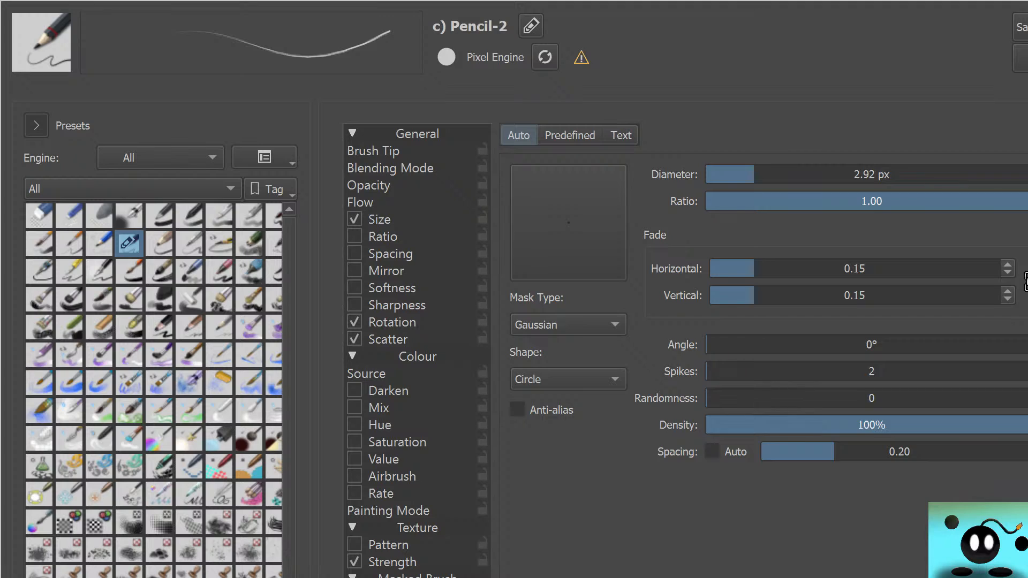
left_click(274, 271)
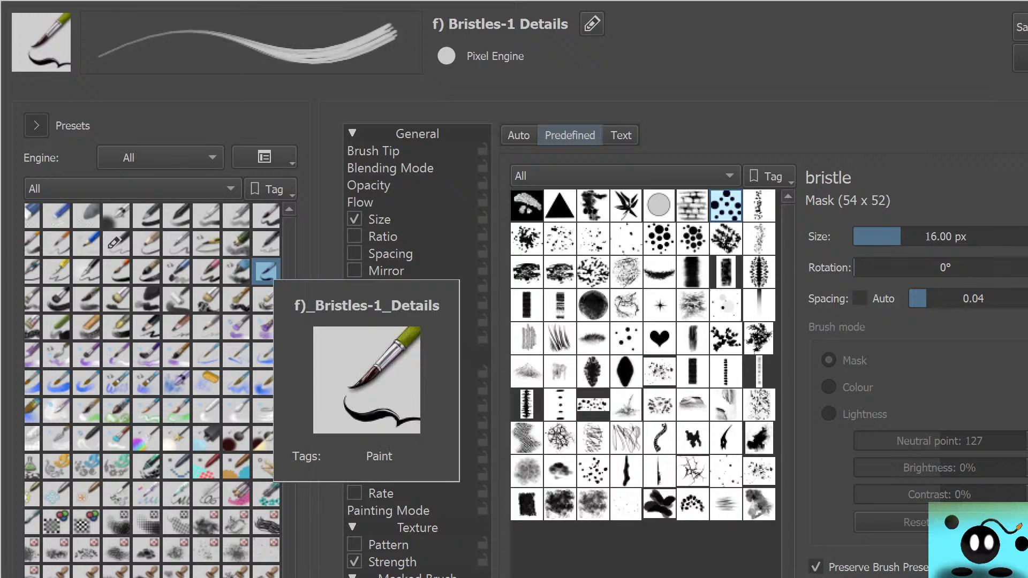
left_click(117, 244)
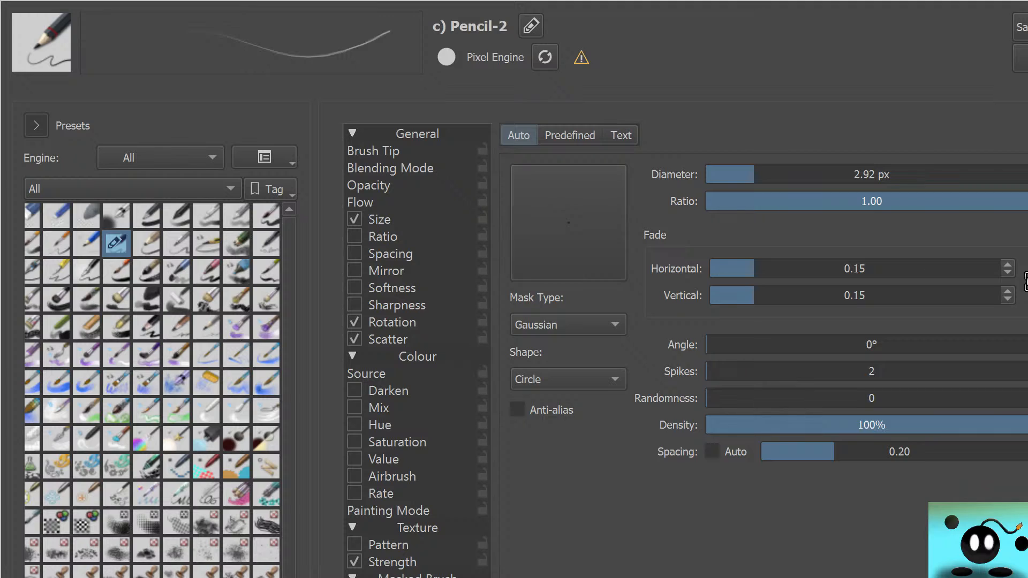
left_click(266, 300)
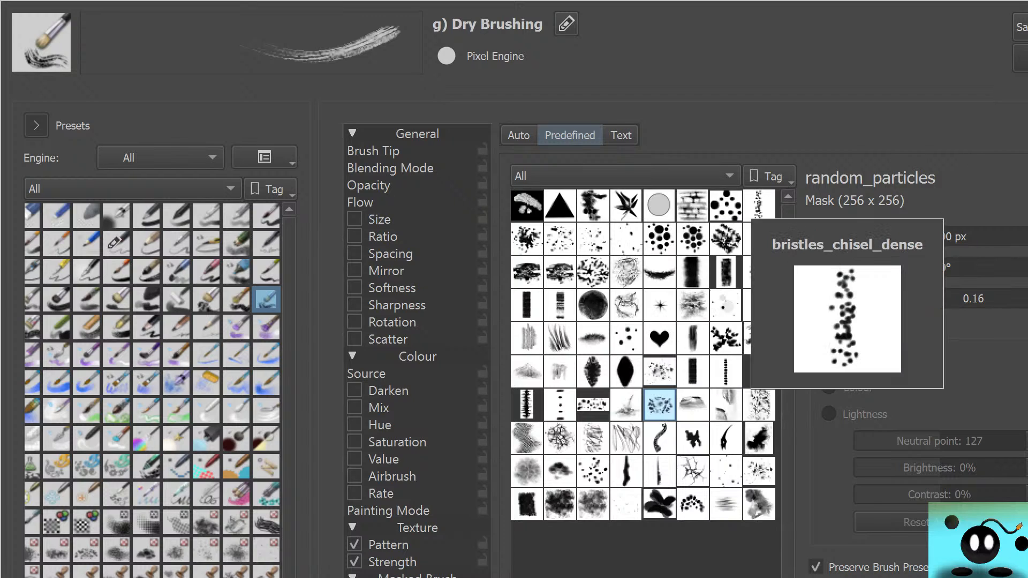
left_click(559, 339)
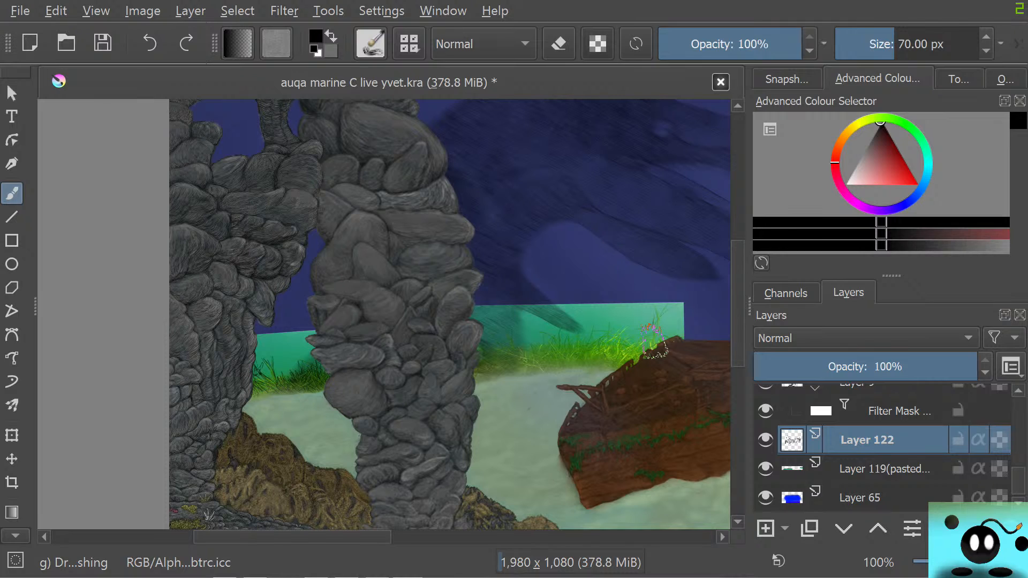
Paint dark grass texture over the seagrass between the rock column and the shipwreck, and switch to the circular eraser preset
left_click(508, 355)
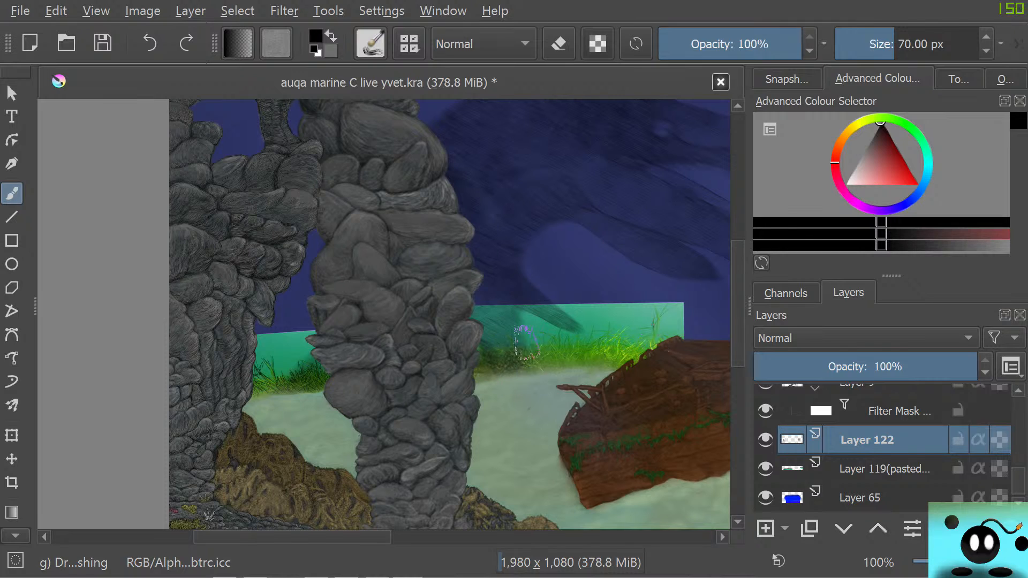
mouse_move(527, 343)
left_mouse_down()
mouse_move(599, 313)
mouse_move(616, 341)
mouse_move(658, 304)
mouse_move(651, 333)
mouse_move(670, 300)
mouse_move(628, 350)
left_mouse_up()
key("/")
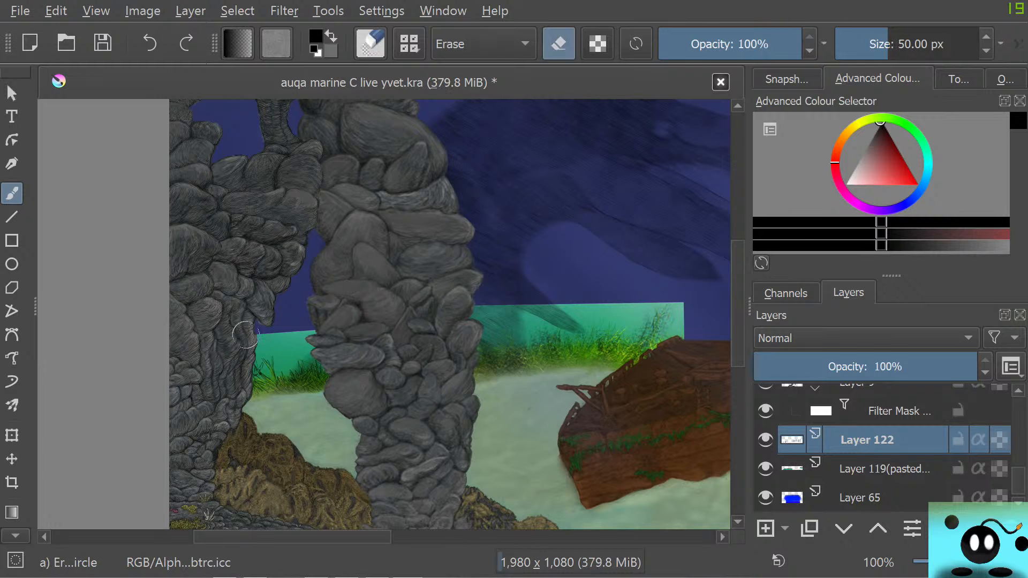
Erase the dark grass strokes from Layer 122 and sample a medium green from the pasted seagrass for the Dry Brushing brush
mouse_move(254, 348)
left_mouse_down()
mouse_move(272, 378)
mouse_move(261, 383)
mouse_move(309, 376)
left_mouse_up()
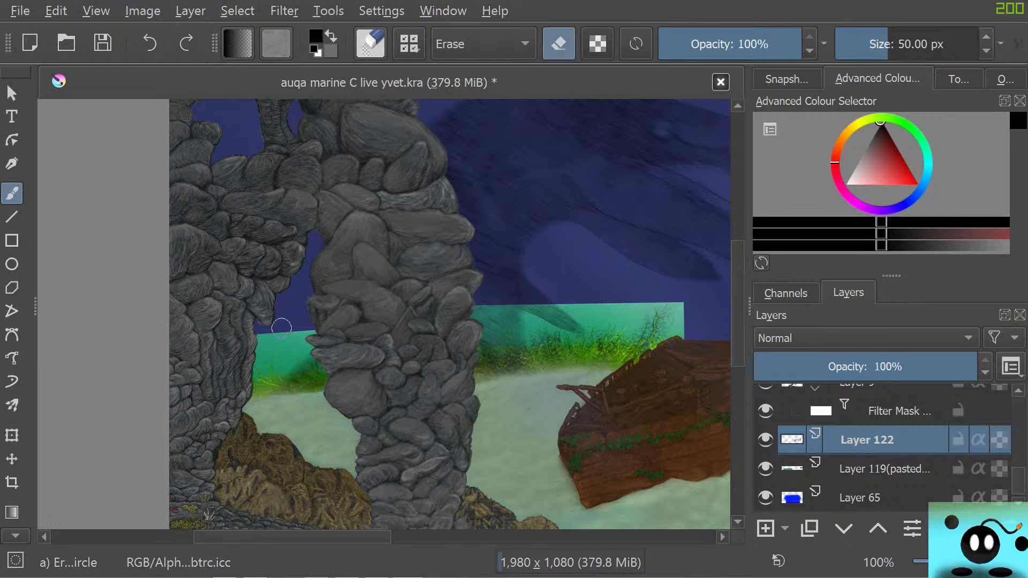
mouse_move(494, 364)
left_mouse_down()
mouse_move(467, 328)
mouse_move(557, 345)
mouse_move(623, 380)
mouse_move(633, 306)
mouse_move(669, 287)
left_mouse_up()
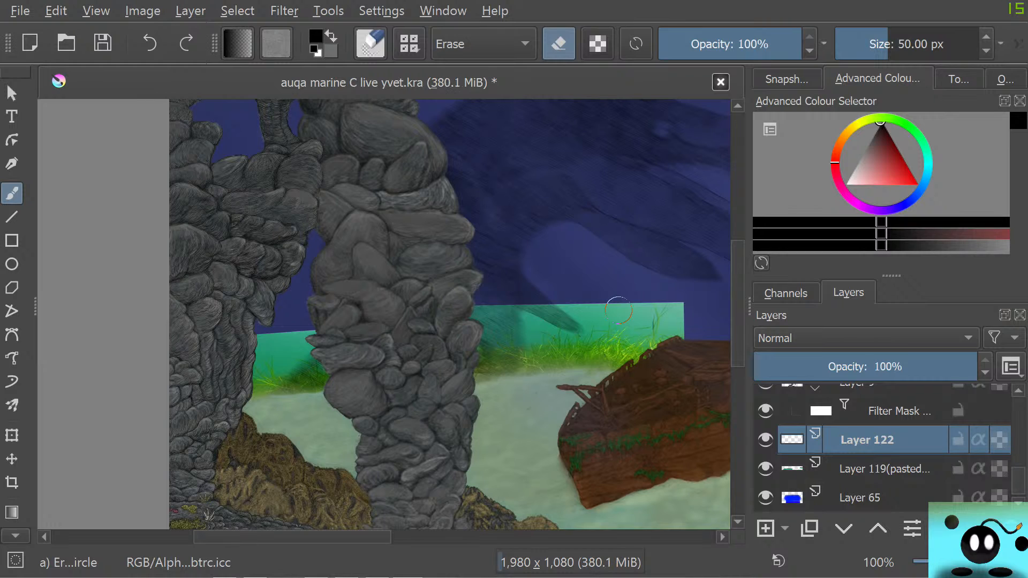
scroll(12, 482, "down", 4)
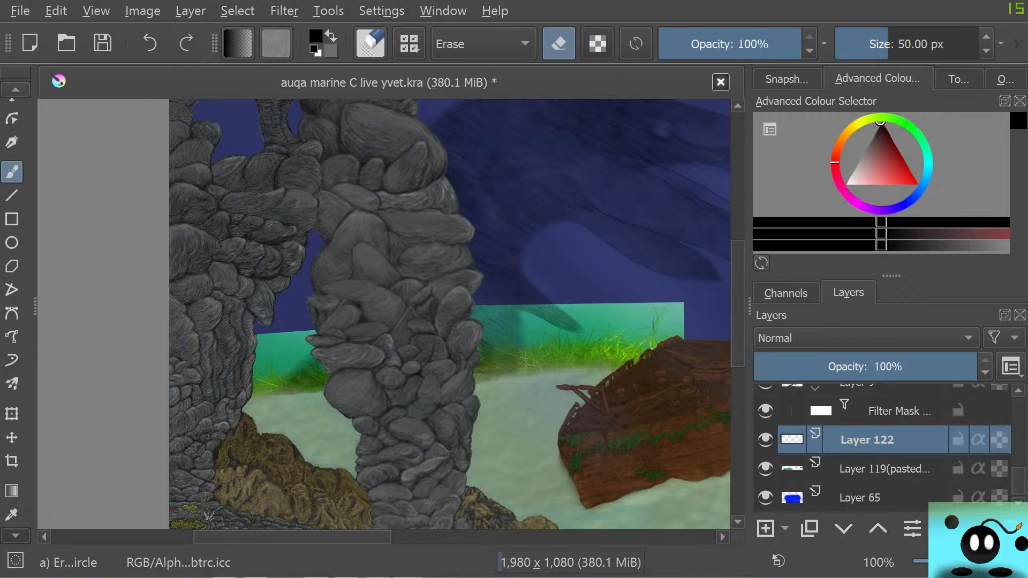
key("e")
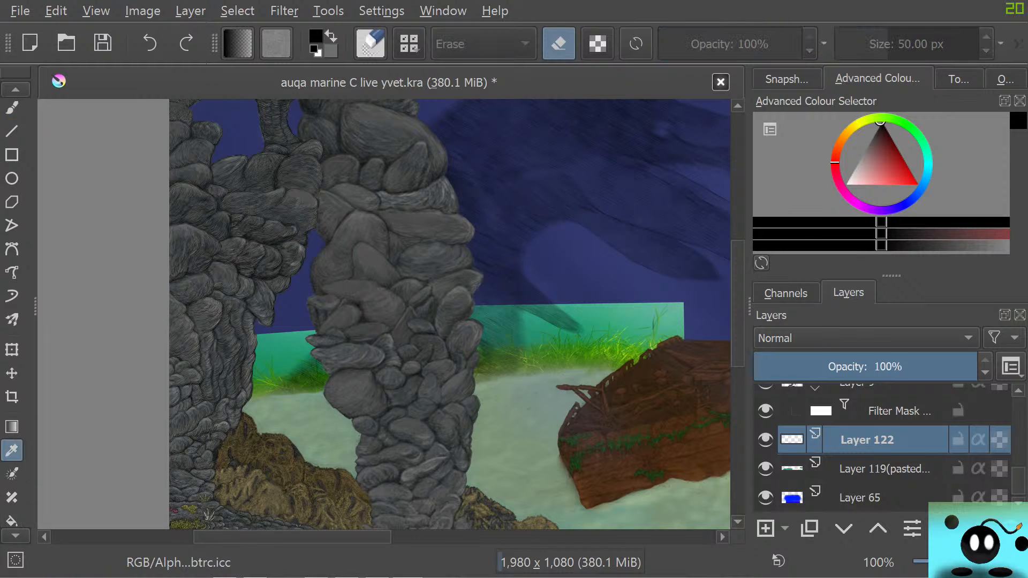
left_click(11, 450)
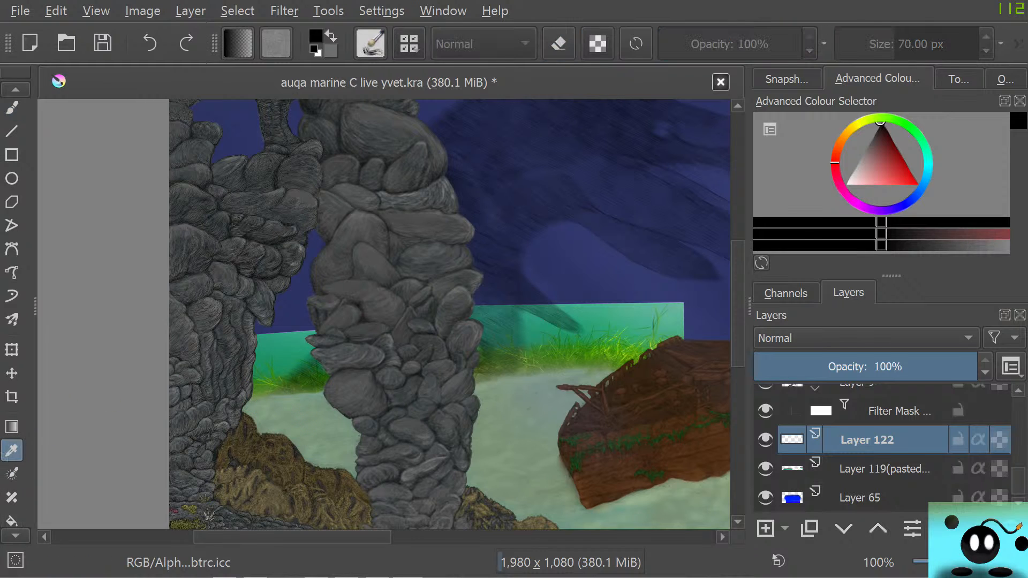
left_click(594, 350)
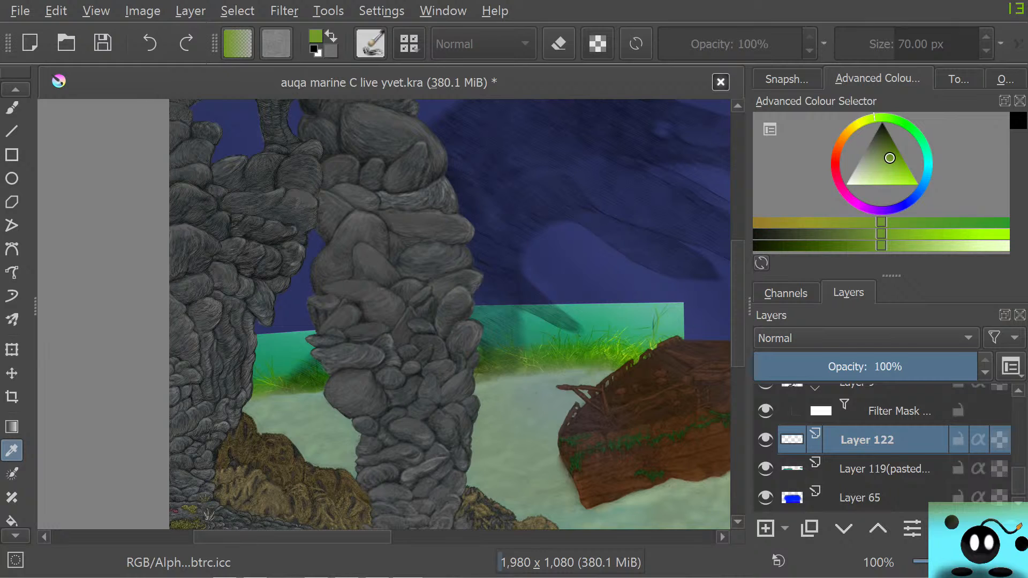
left_click(12, 107)
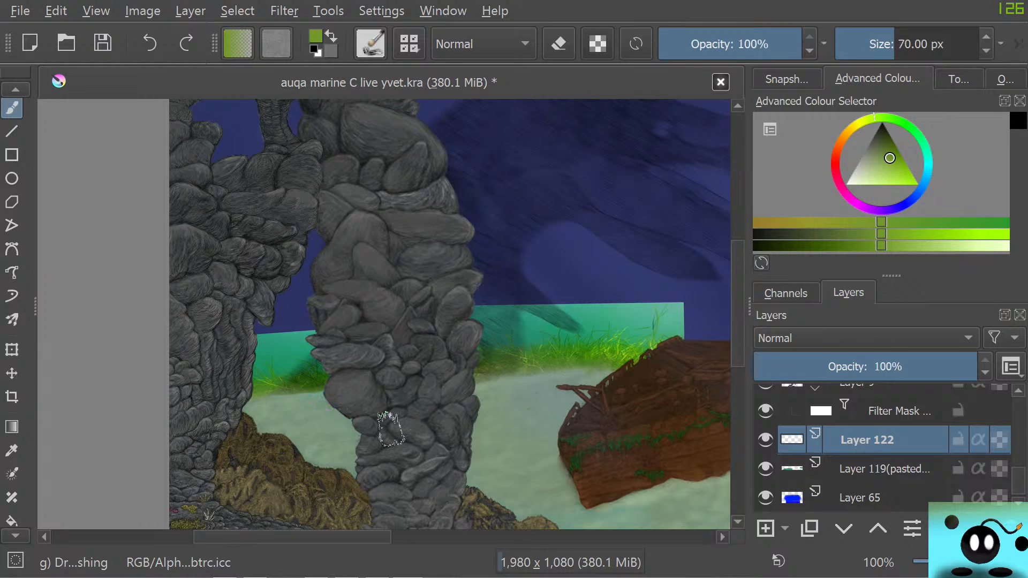
Move the pasted seagrass layer, Layer 119, up the stack to directly above Layer 9
key("Page_Down")
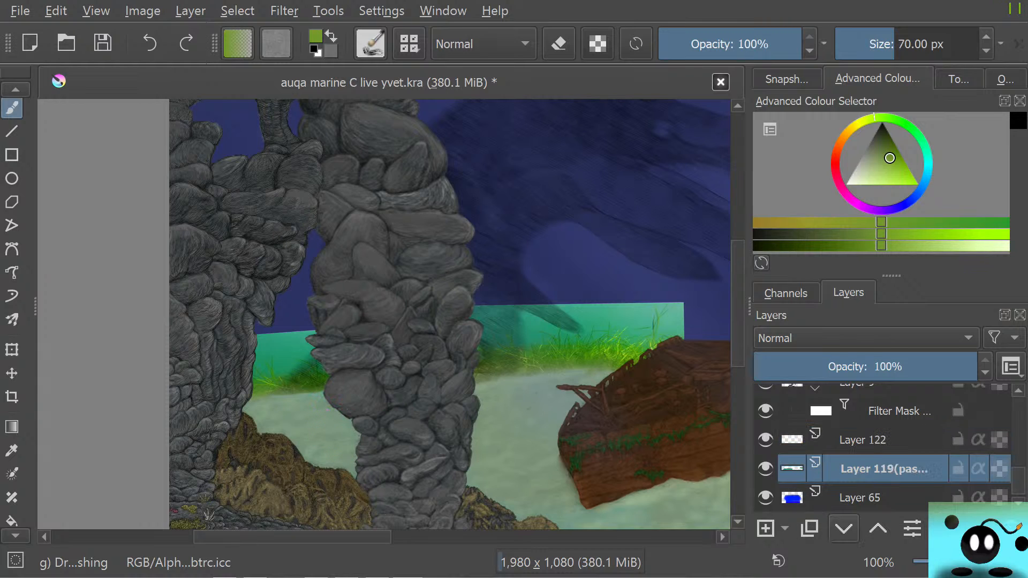
left_click(878, 528)
left_click(879, 528)
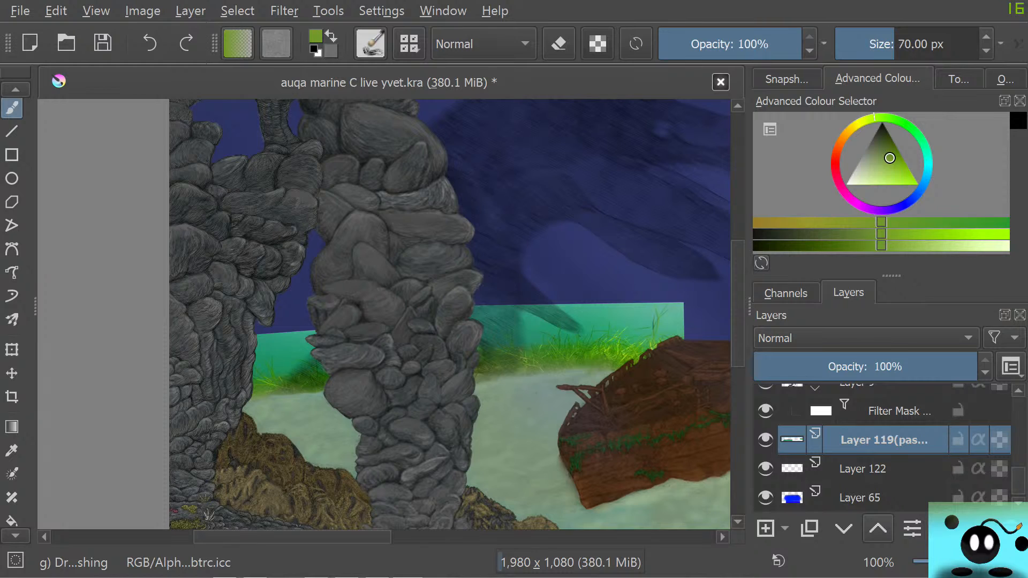
left_click(879, 528)
left_click(879, 528)
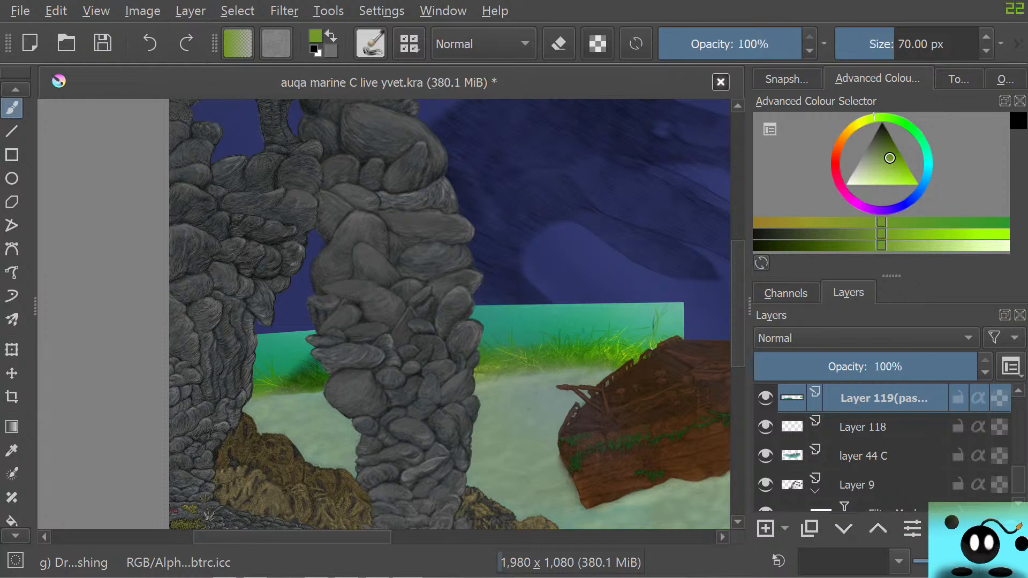
left_click(844, 529)
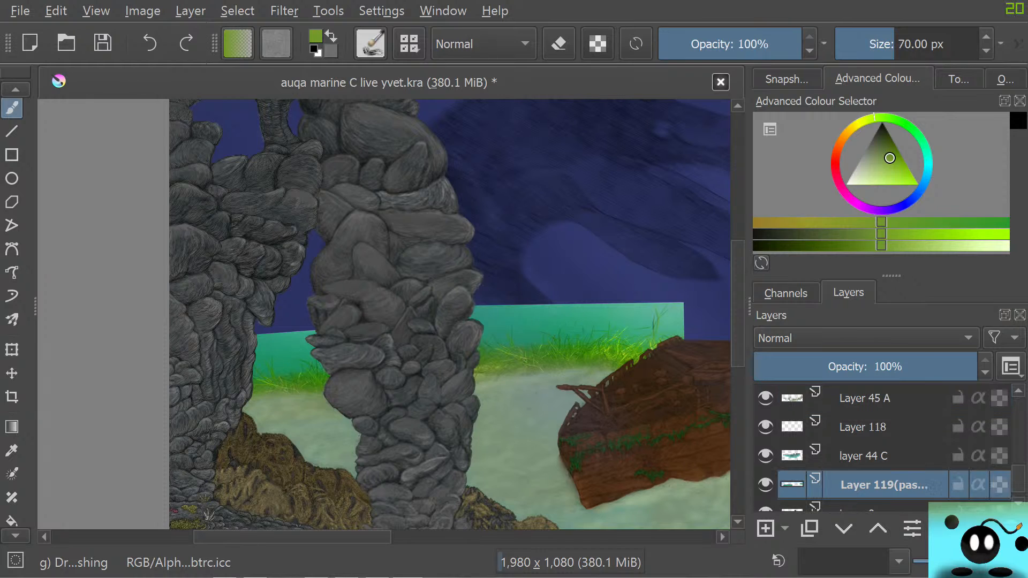
Move Layer 122 up the stack to directly above the pasted Layer 119
scroll(884, 445, "down", 5)
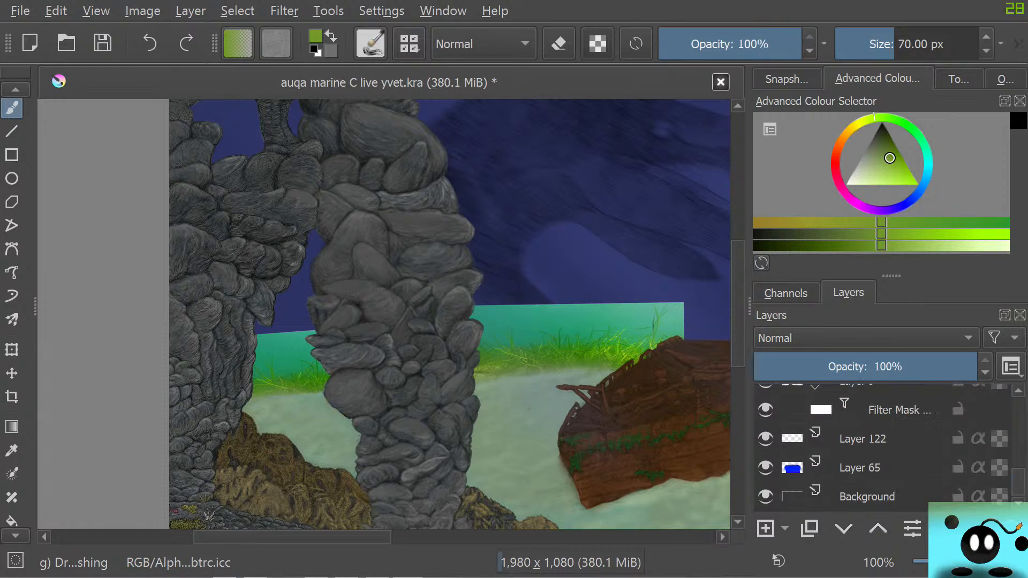
scroll(884, 445, "up", 3)
scroll(884, 445, "down", 3)
left_click(883, 439)
left_click(878, 528)
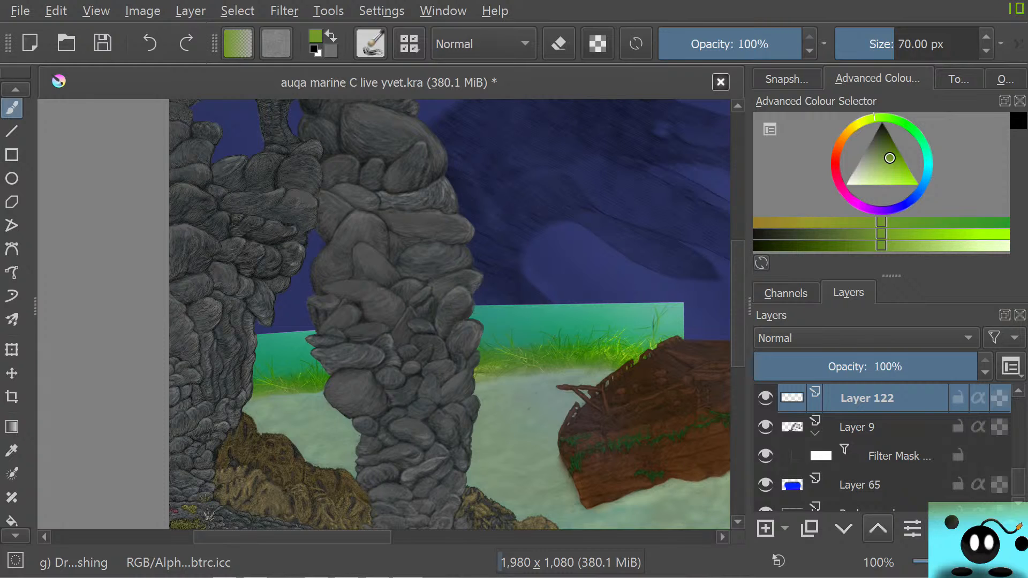
left_click(878, 528)
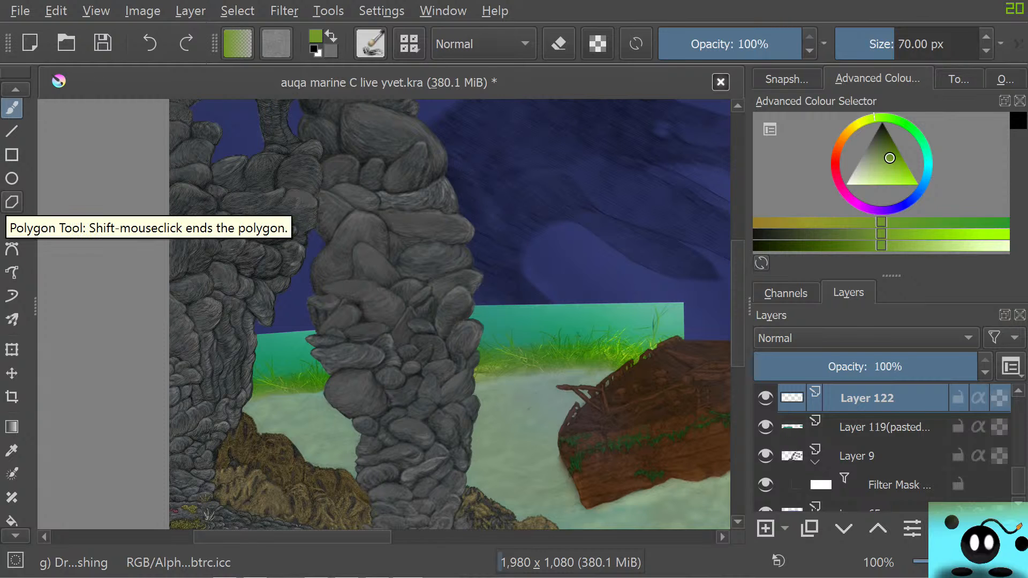
Hide the pasted Layer 119 and paint green grass texture on Layer 122 along the seabed horizon on both sides of the thick rock column
left_click(765, 427)
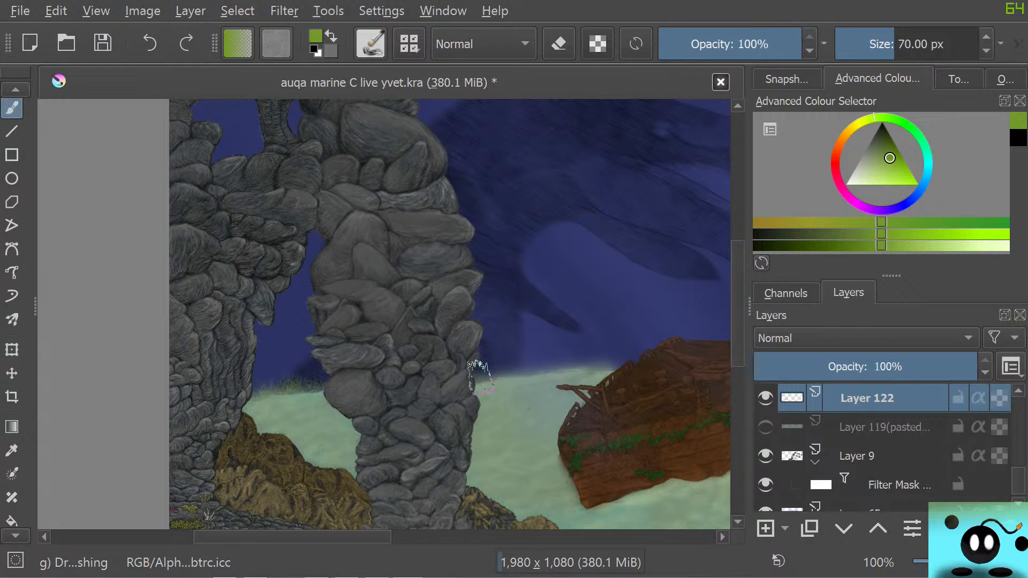
mouse_move(480, 371)
left_mouse_down()
mouse_move(527, 368)
mouse_move(539, 350)
mouse_move(551, 364)
mouse_move(556, 350)
mouse_move(570, 371)
mouse_move(626, 348)
left_mouse_up()
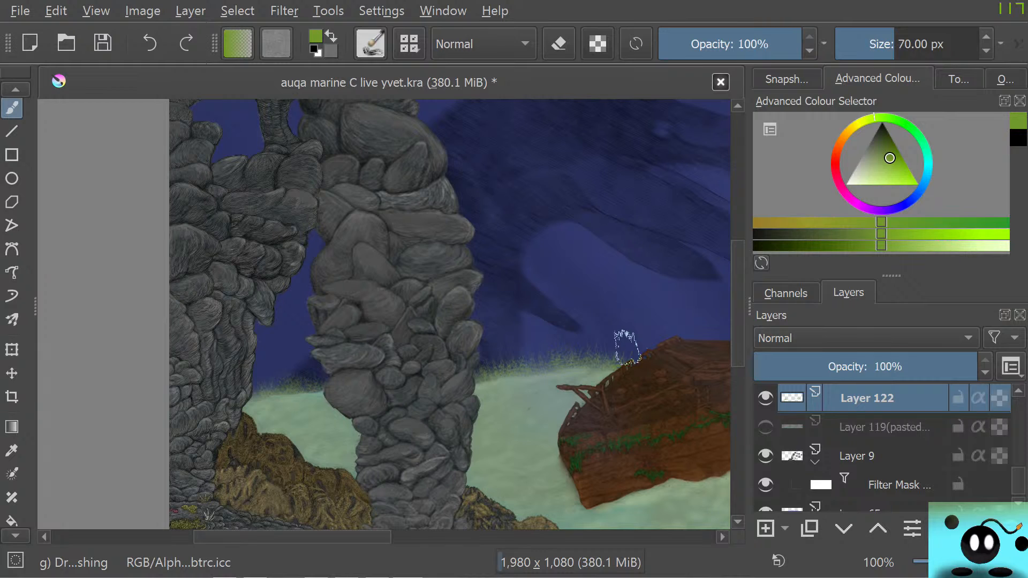
mouse_move(256, 392)
left_mouse_down()
mouse_move(280, 376)
mouse_move(307, 393)
mouse_move(322, 369)
left_mouse_up()
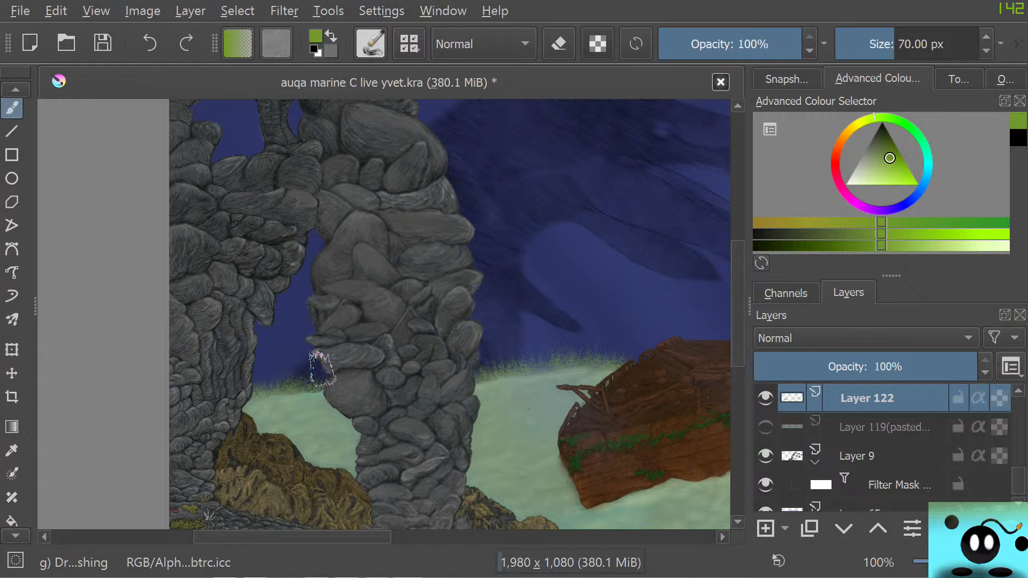
Paint the same green grass texture in the small horizon gap between the shipwreck's far end and the coral-covered rock wall
left_click_drag(293, 537, 495, 537)
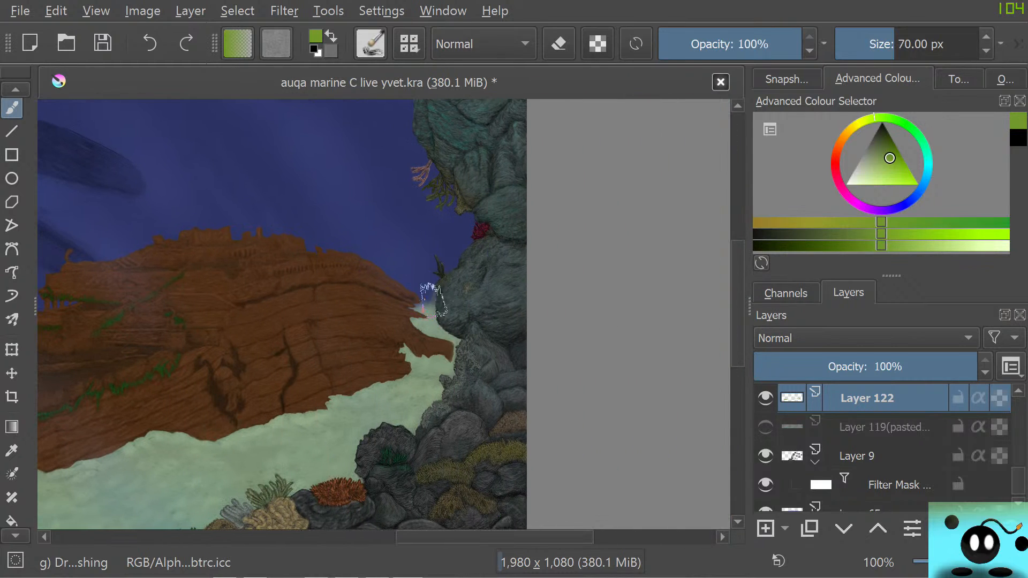
left_click_drag(433, 301, 424, 298)
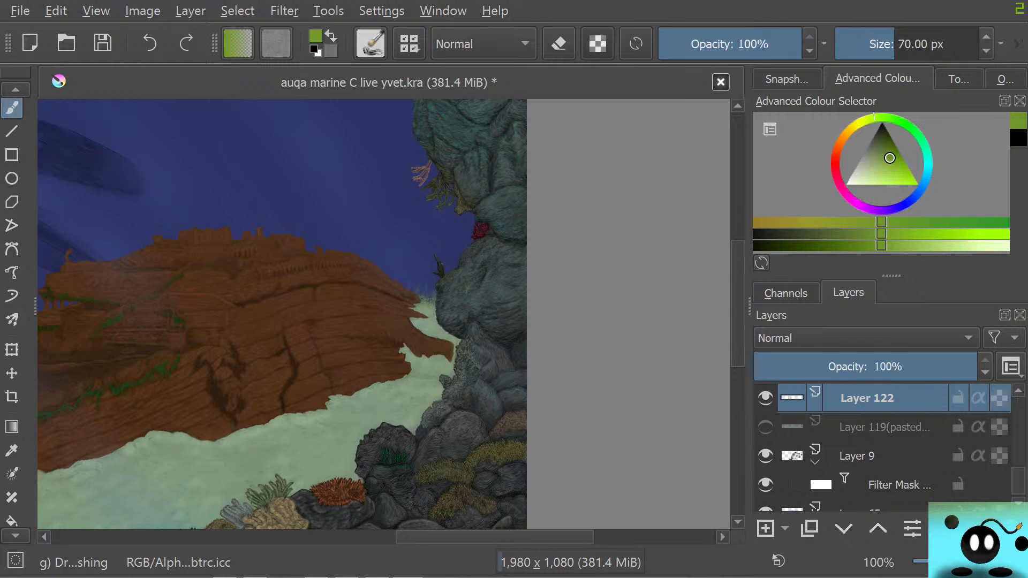
left_click_drag(500, 537, 316, 537)
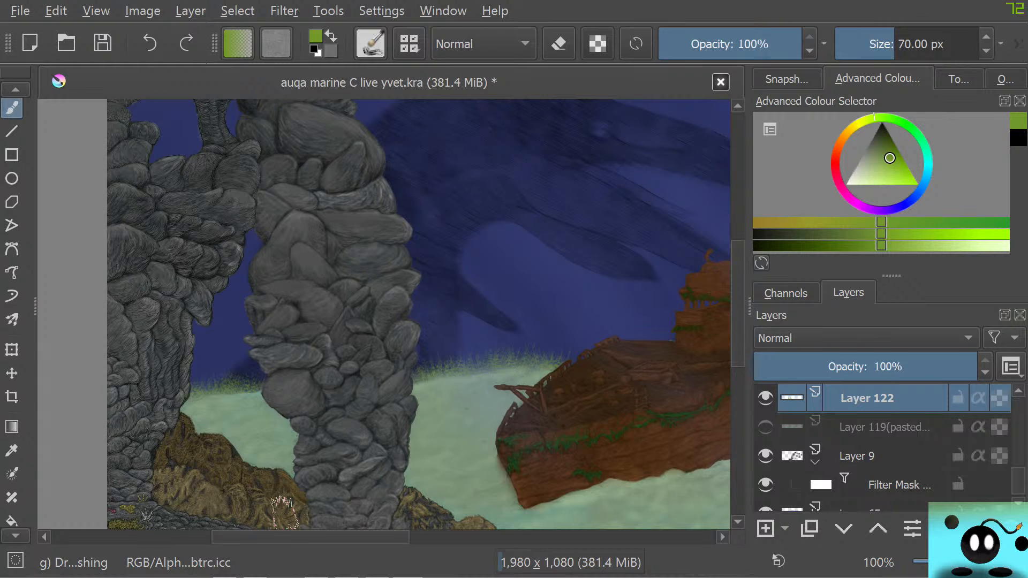
key("alt+Tab")
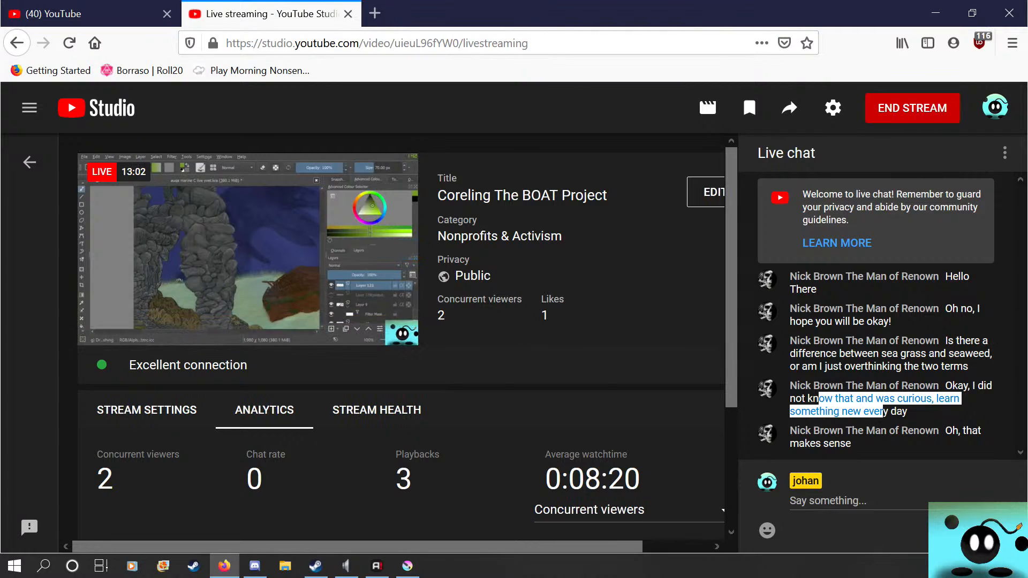
mouse_move(180, 279)
left_click(407, 566)
scroll(394, 413, "down", 3)
scroll(392, 415, "up", 3)
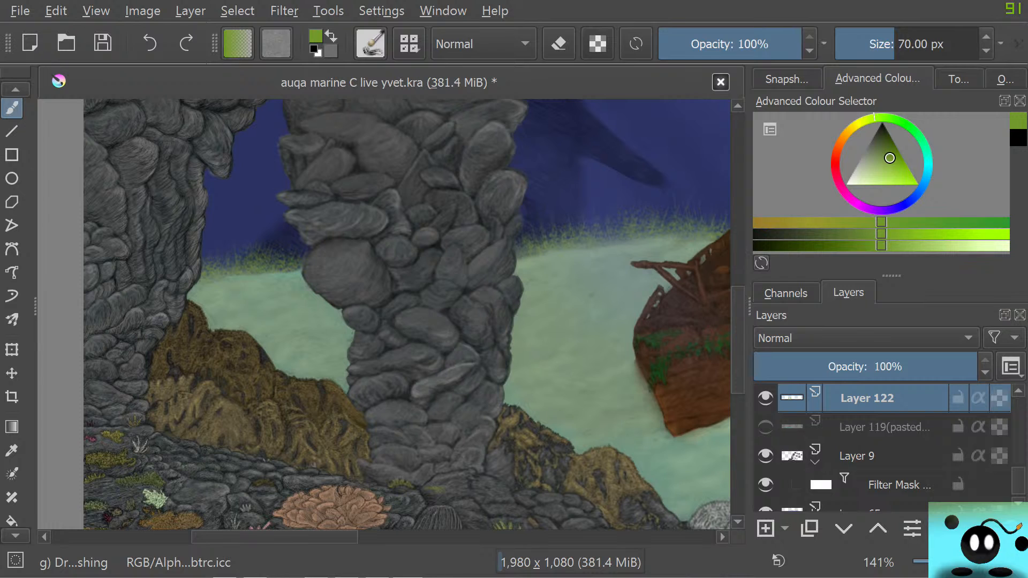
Switch to Firefox and search Google Images for seagrass in a new tab
key("alt+Tab")
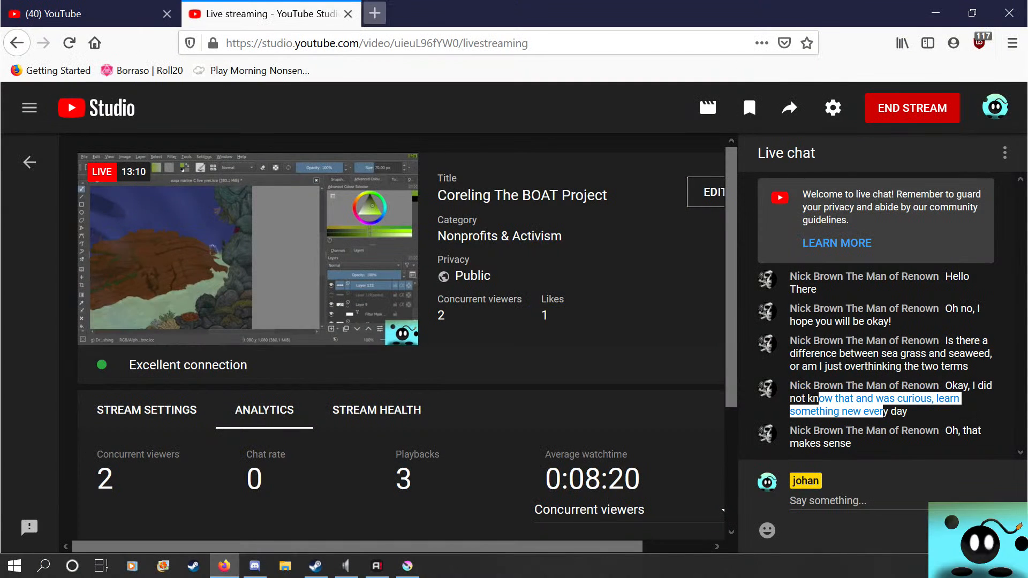
key("ctrl+t")
type("se")
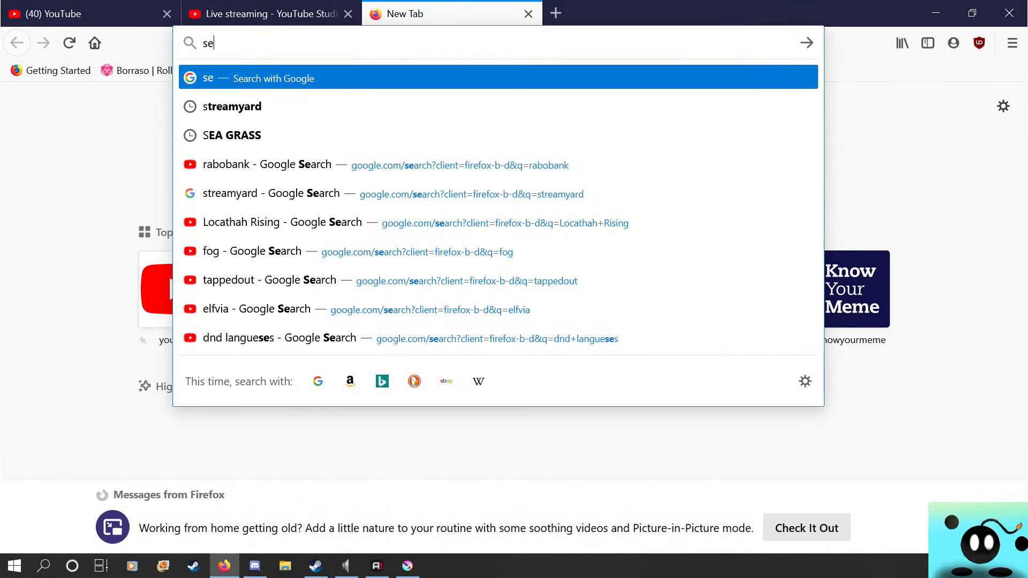
type("a grass")
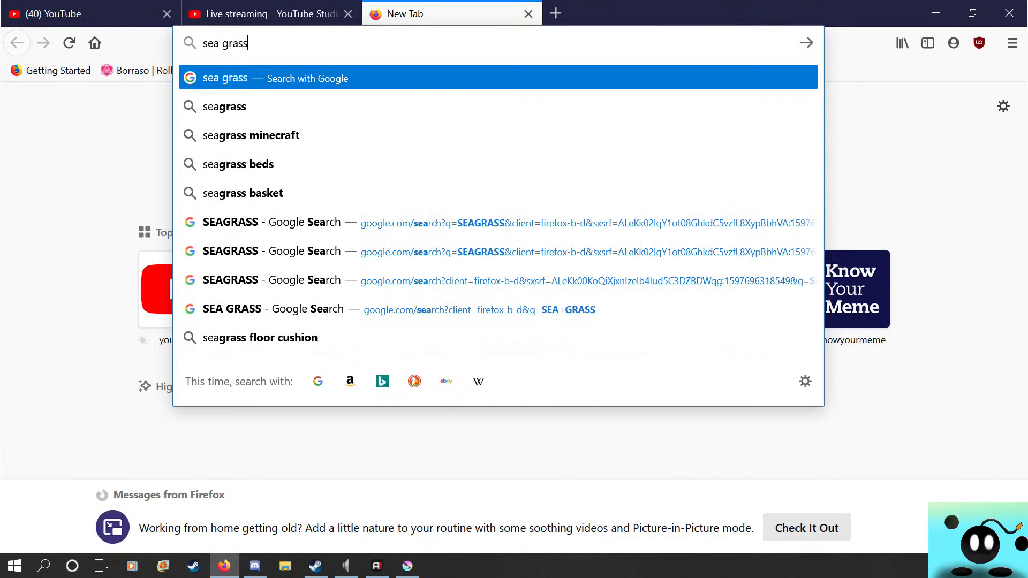
key("Return")
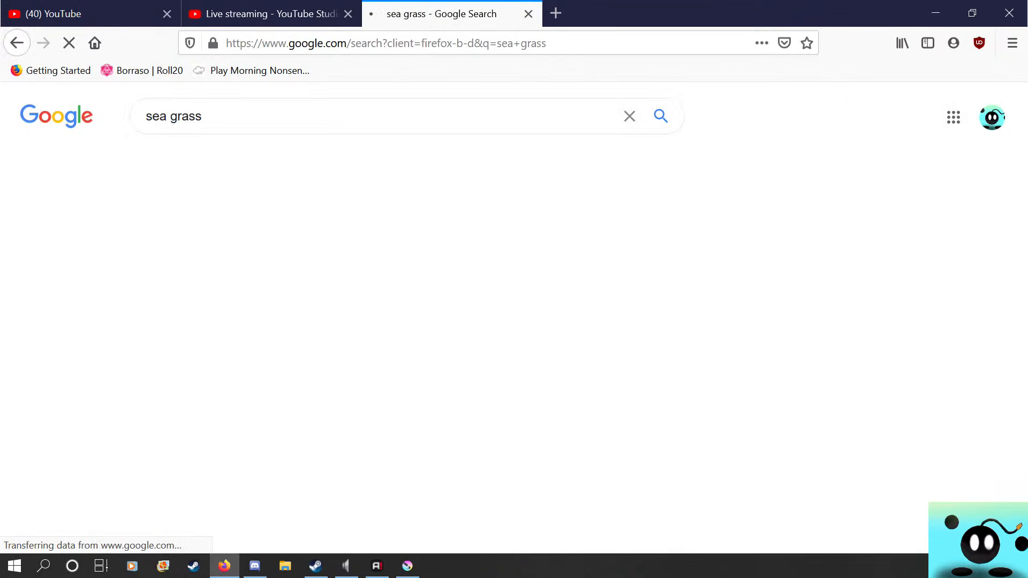
left_click(273, 227)
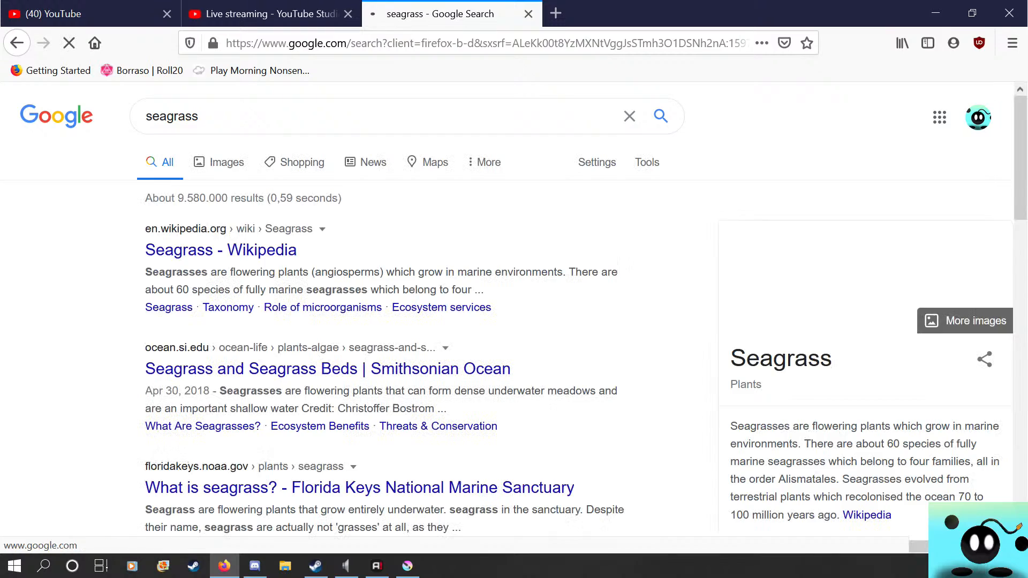
left_click(219, 162)
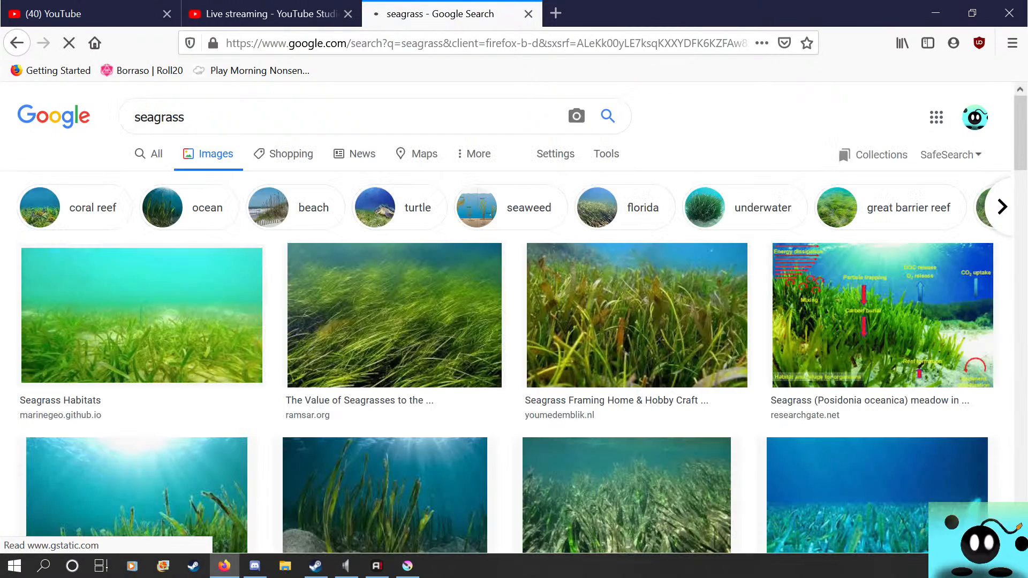
Browse the seagrass image results for a reference and open the preview of the phys.org sea turtle over a seagrass meadow
scroll(514, 316, "down", 10)
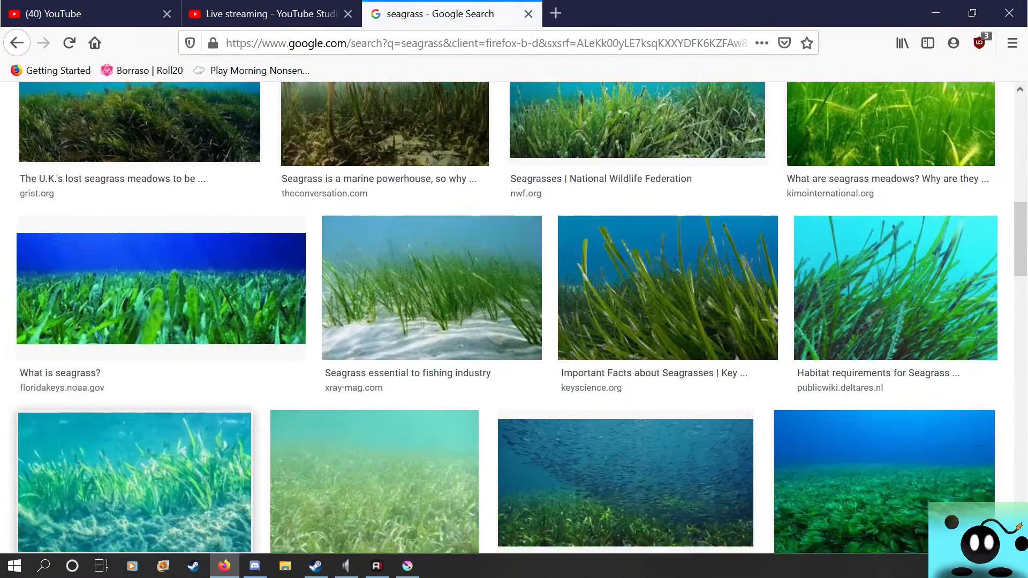
scroll(514, 316, "down", 10)
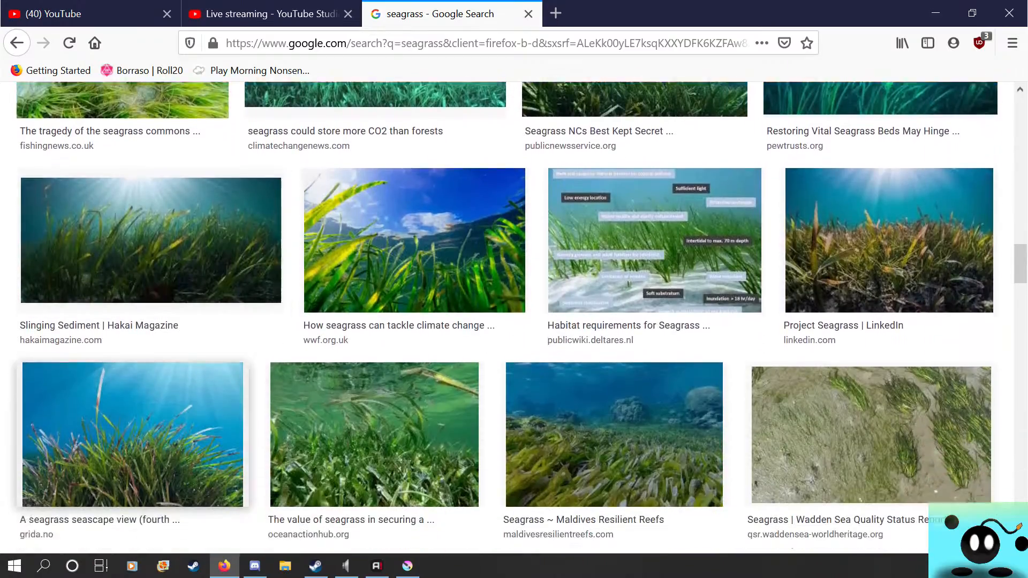
scroll(120, 289, "down", 12)
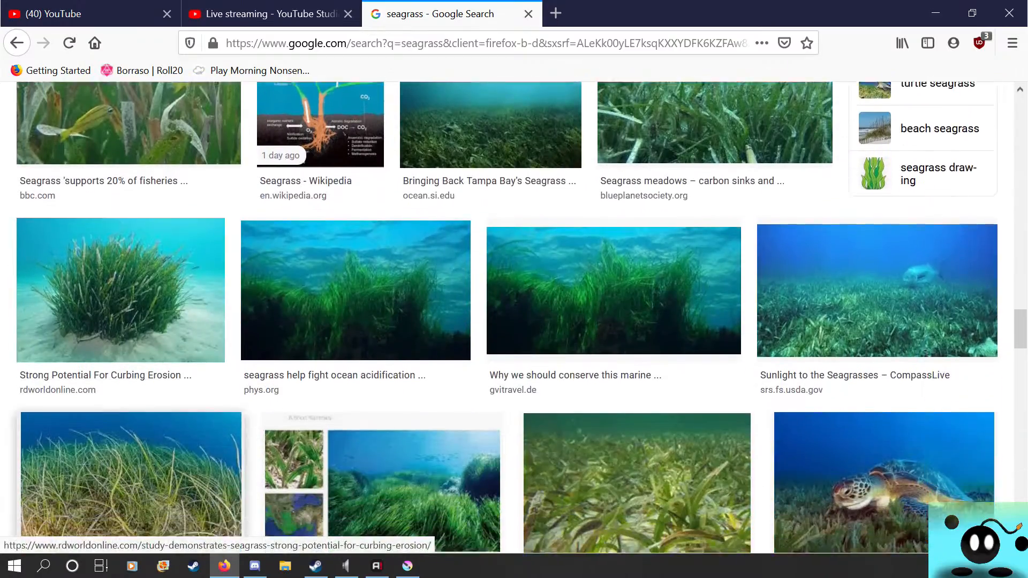
scroll(121, 290, "down", 6)
scroll(128, 375, "down", 12)
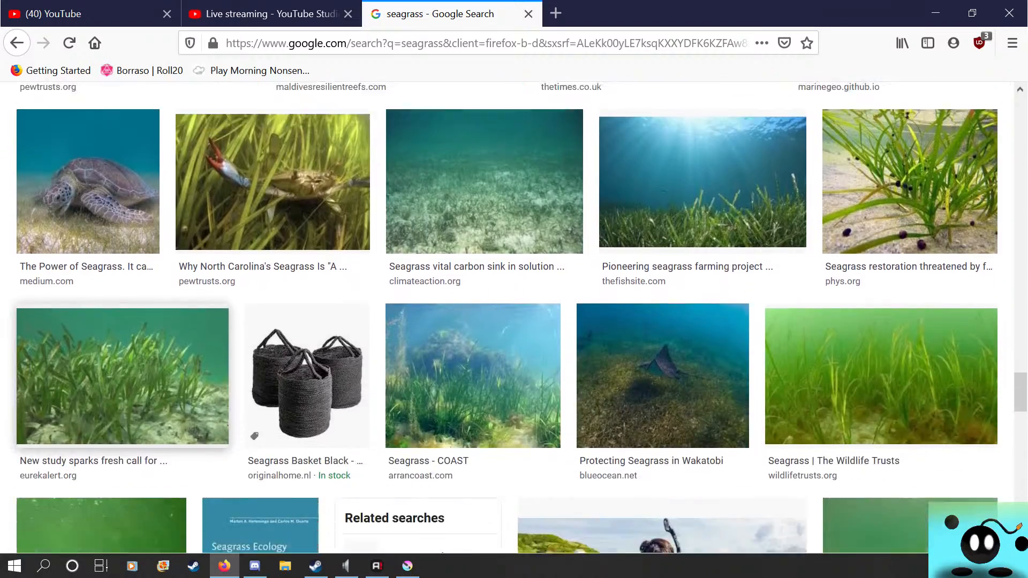
scroll(86, 321, "down", 8)
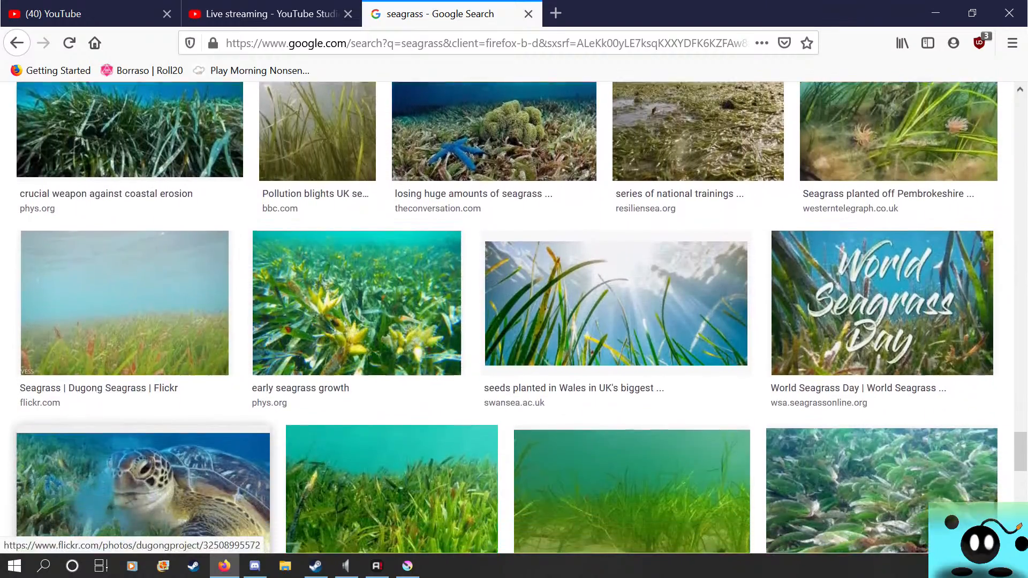
scroll(96, 445, "down", 3)
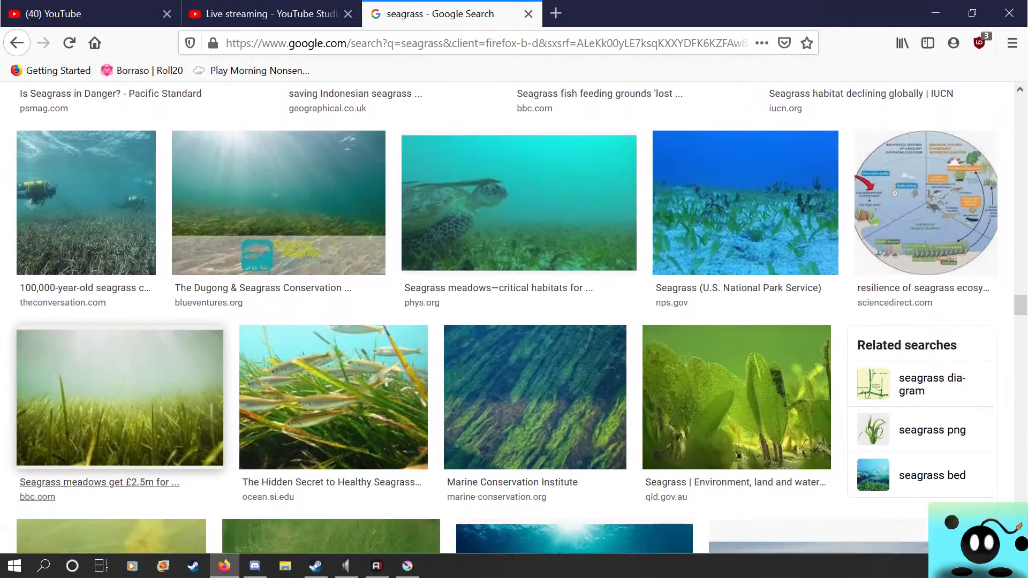
scroll(97, 444, "up", 1)
left_click(503, 187)
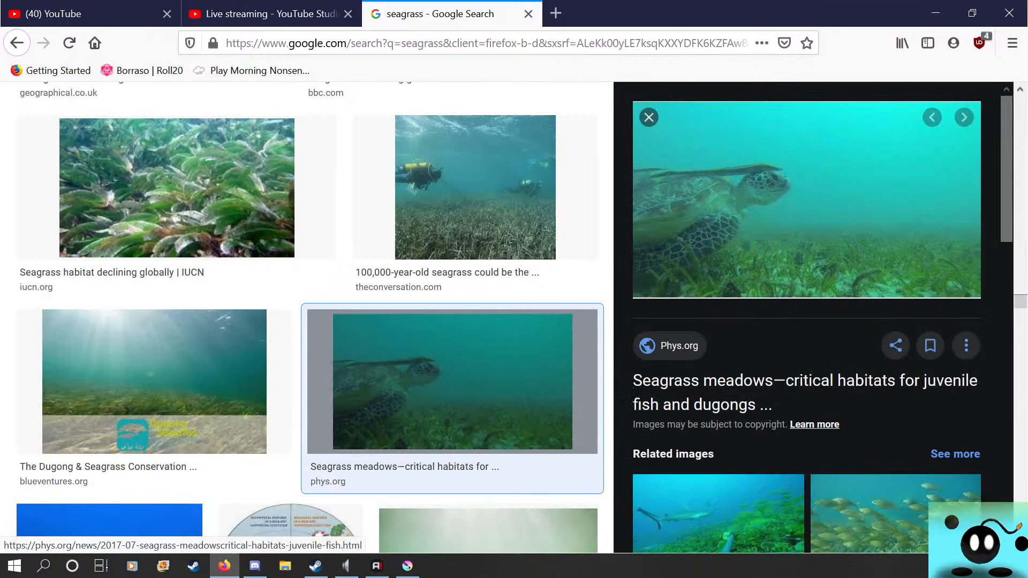
Browse further seagrass image results for a reference and open the preview of the Financial Times seagrass meadow photo
scroll(307, 318, "down", 4)
scroll(307, 318, "down", 13)
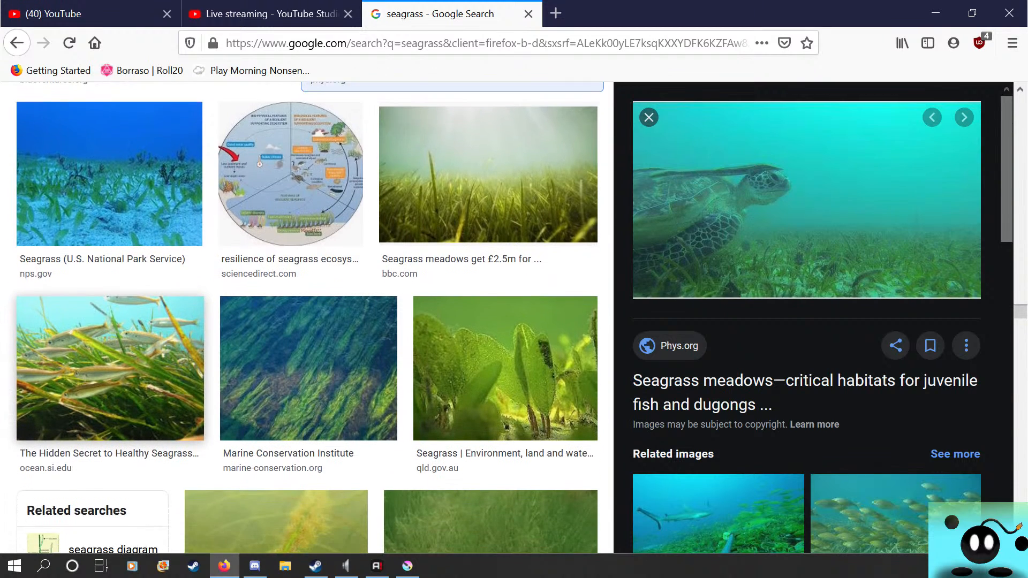
scroll(307, 318, "down", 2)
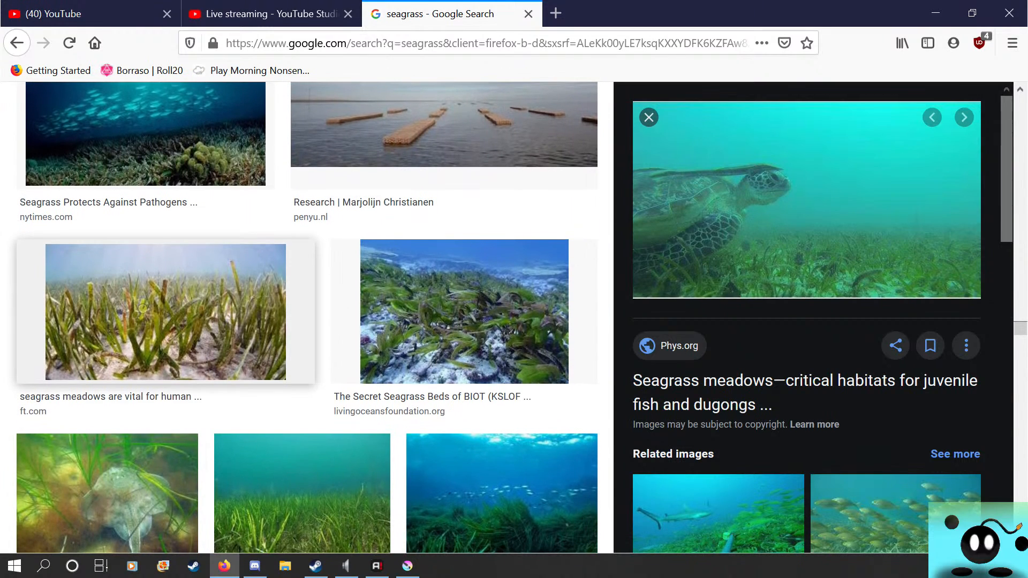
left_click(166, 311)
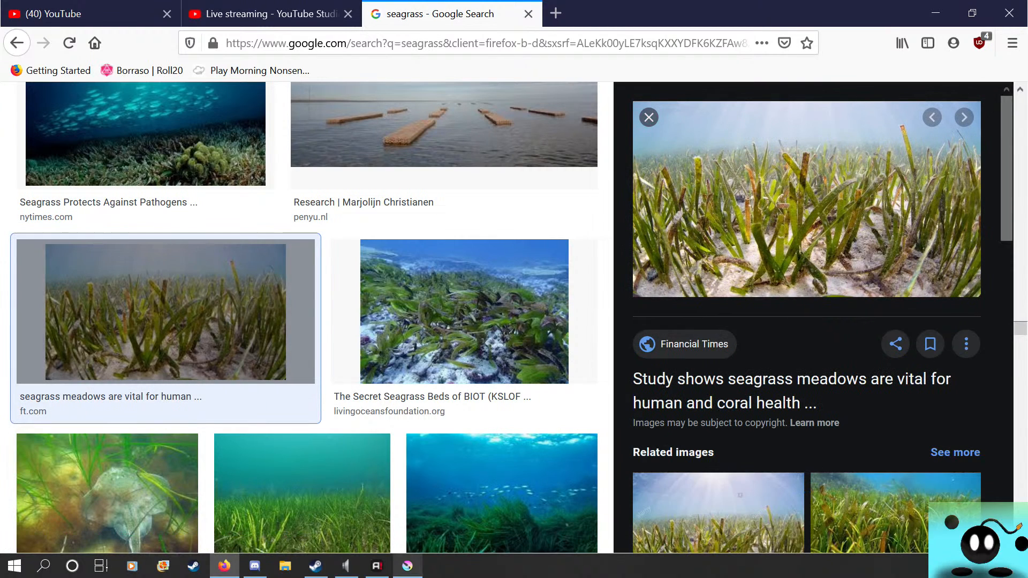
Return to Krita, pick a brighter yellow-green and paint grass highlights on Layer 122 along the horizon between the two rock columns
key("alt+Tab")
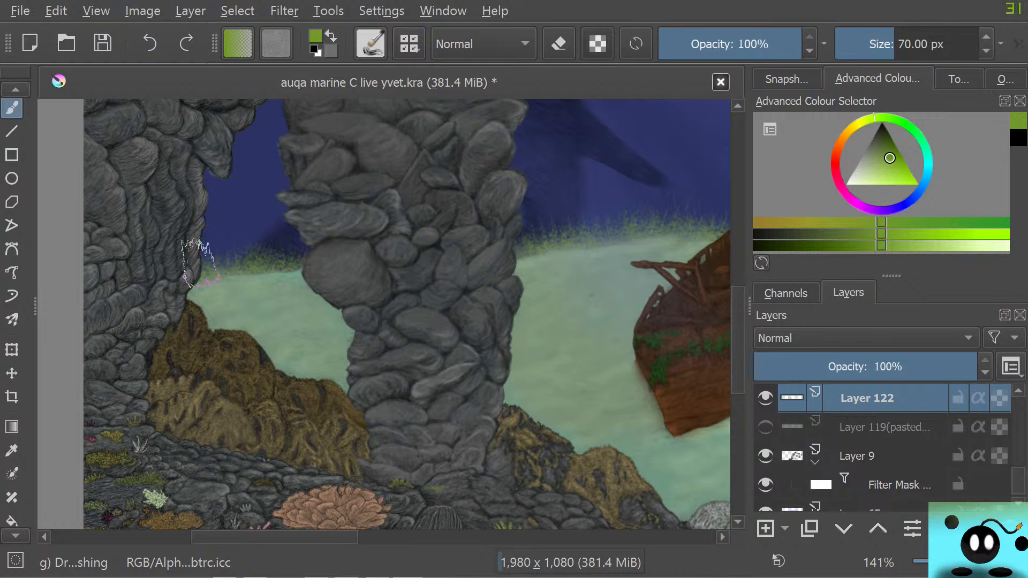
mouse_move(275, 537)
left_mouse_down()
mouse_move(464, 537)
mouse_move(278, 538)
left_mouse_up()
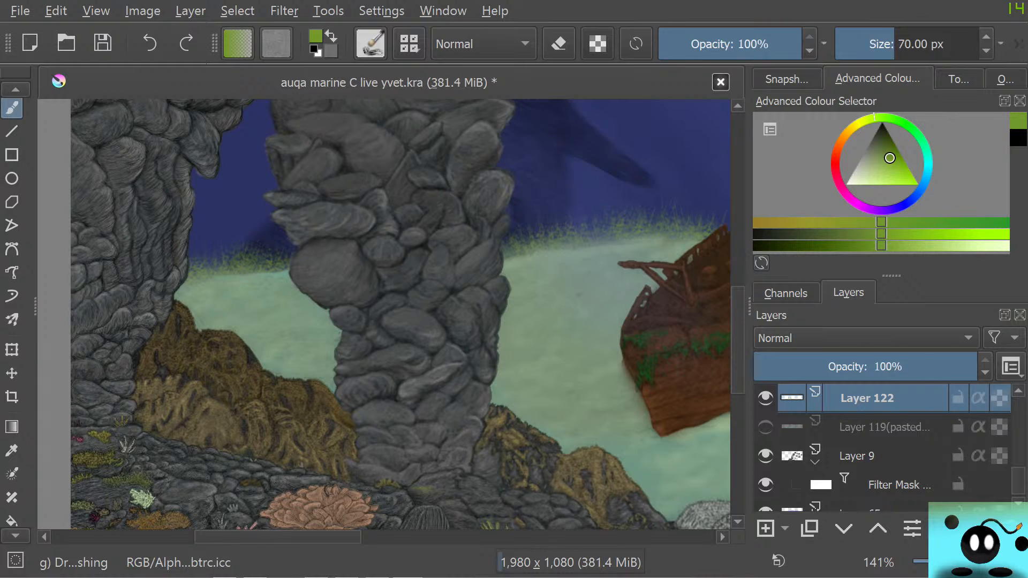
right_click(98, 158)
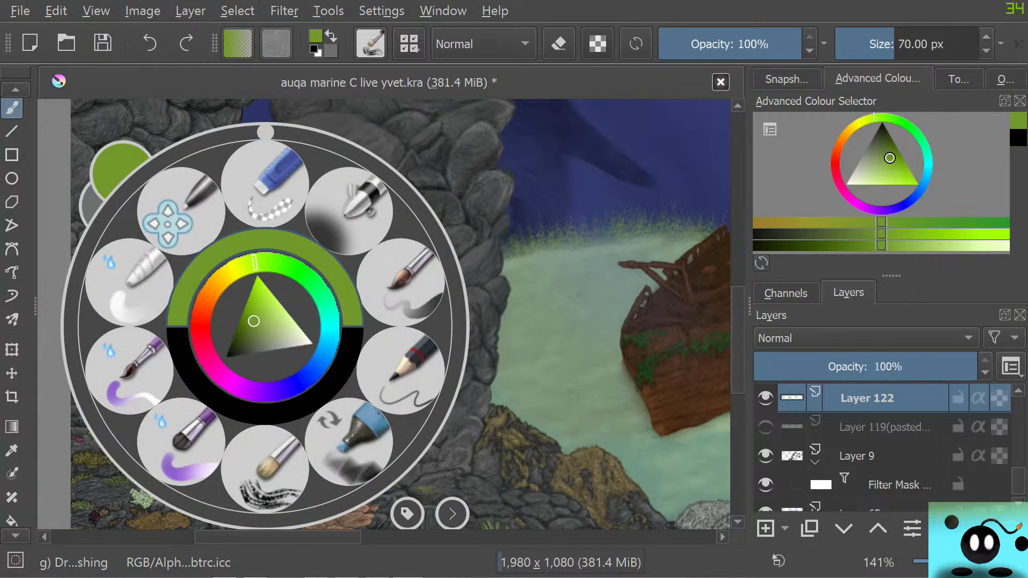
left_click_drag(254, 322, 259, 309)
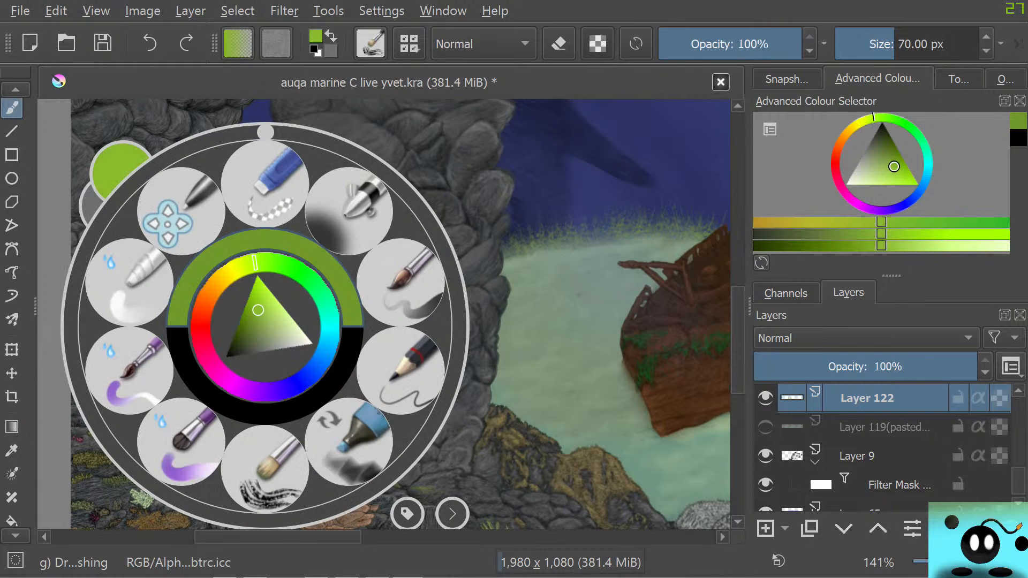
right_click(174, 325)
mouse_move(279, 253)
left_mouse_down()
mouse_move(264, 267)
mouse_move(238, 248)
mouse_move(230, 269)
mouse_move(217, 259)
mouse_move(182, 257)
left_mouse_up()
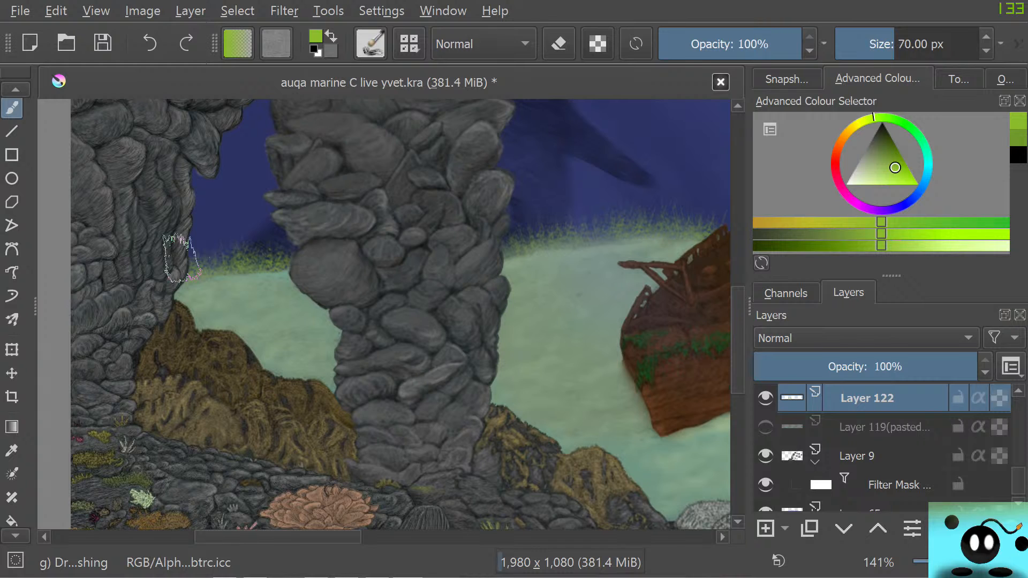
Paint the brighter grass highlights along the horizon between the thick rock column and the shipwreck's bow on Layer 122
left_click_drag(311, 537, 378, 537)
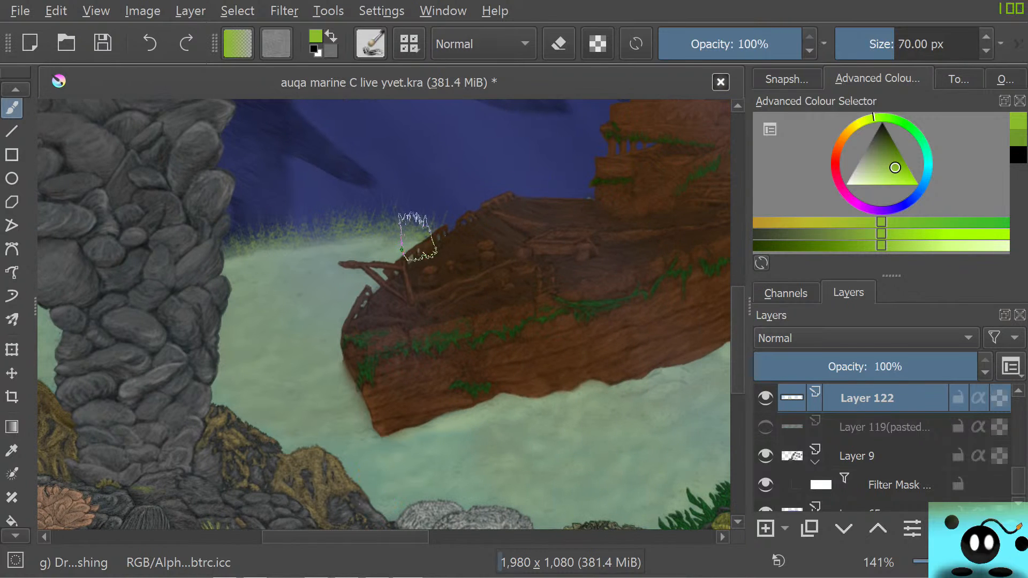
left_click(429, 217)
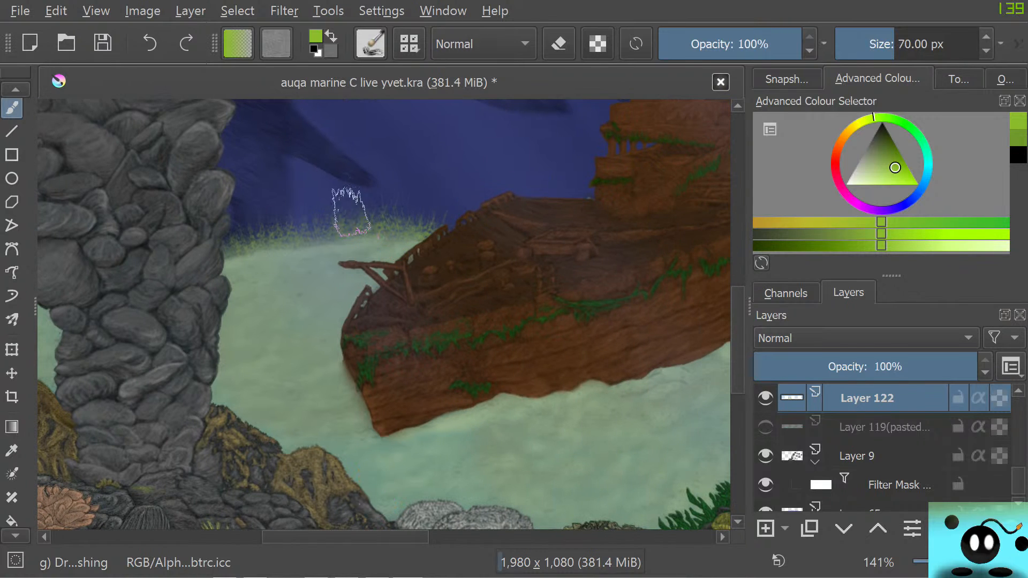
left_click_drag(306, 234, 231, 238)
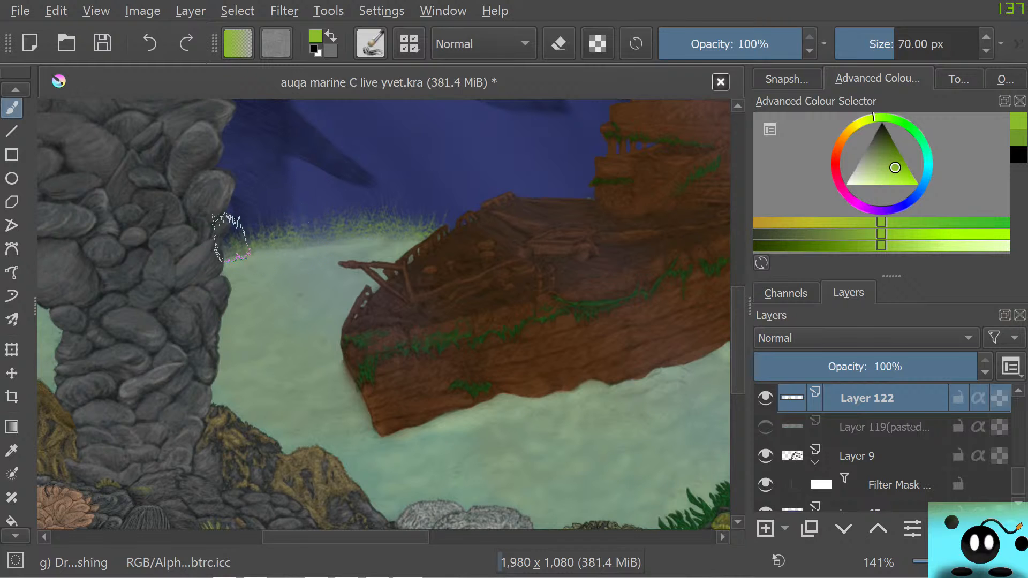
left_click_drag(343, 537, 515, 537)
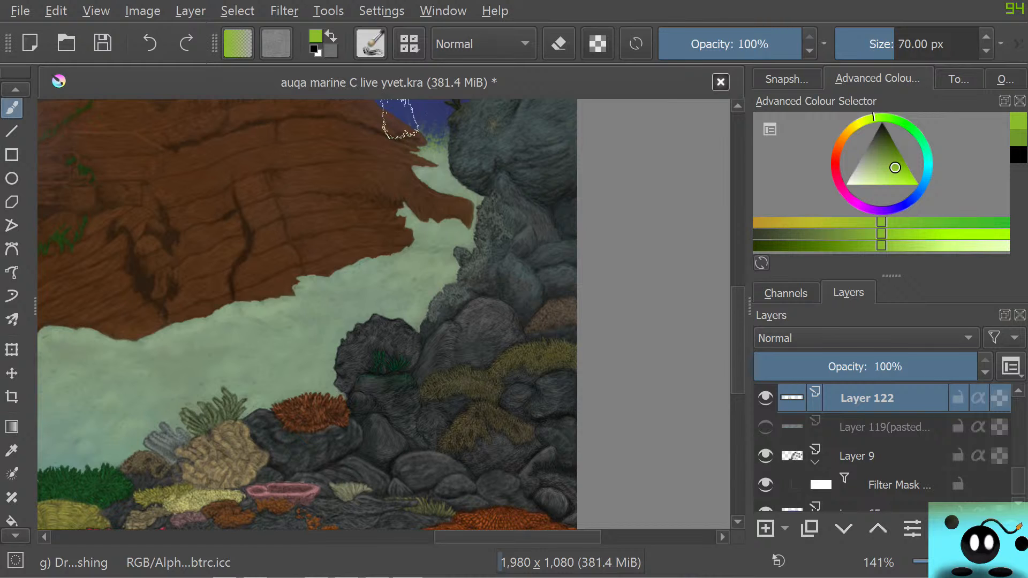
Add a new paint layer above Layer 122 and move it above layer 44 C
mouse_move(446, 537)
left_mouse_down()
mouse_move(172, 537)
mouse_move(187, 537)
left_mouse_up()
left_click(766, 529)
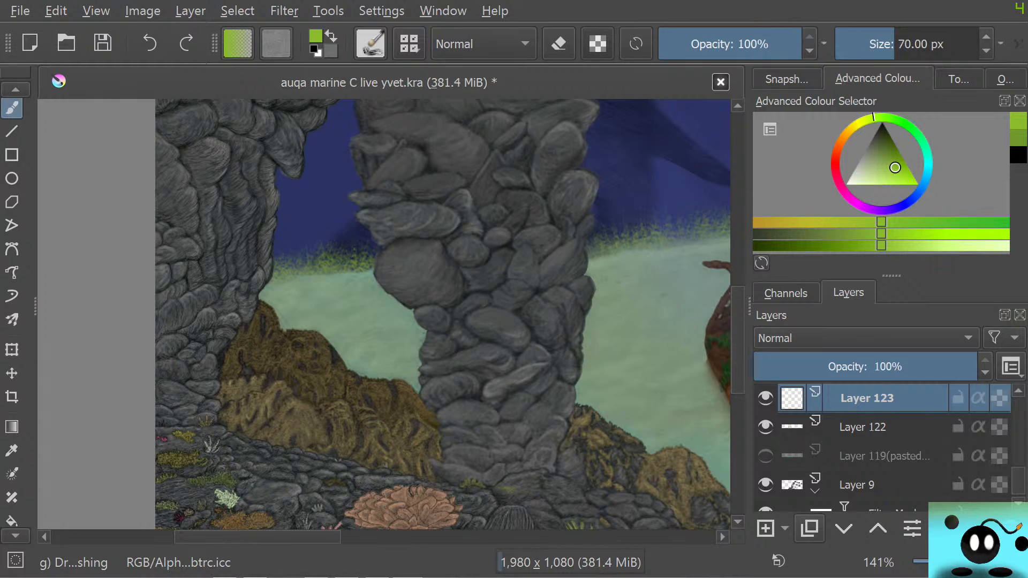
left_click(810, 529)
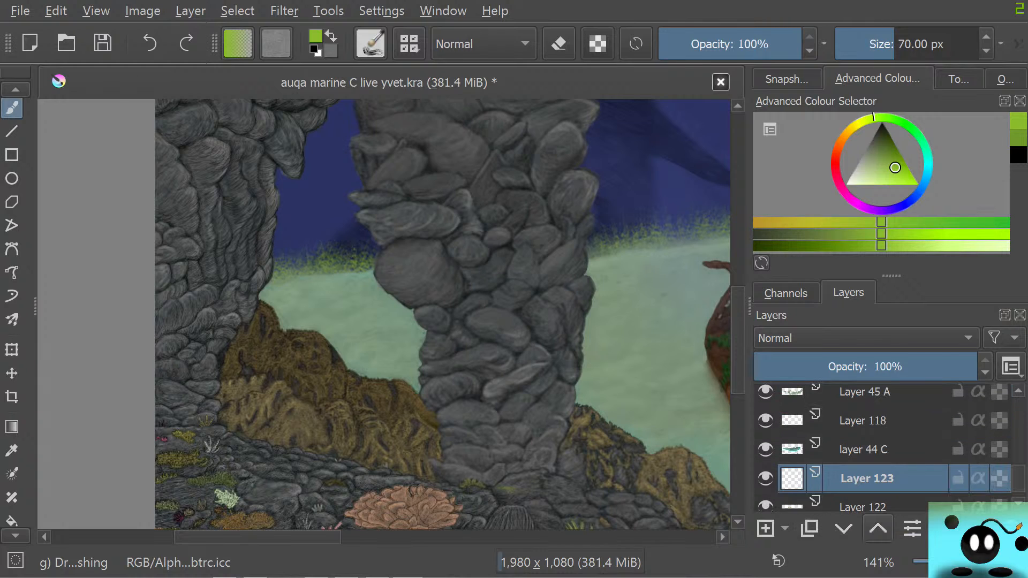
left_click(878, 529)
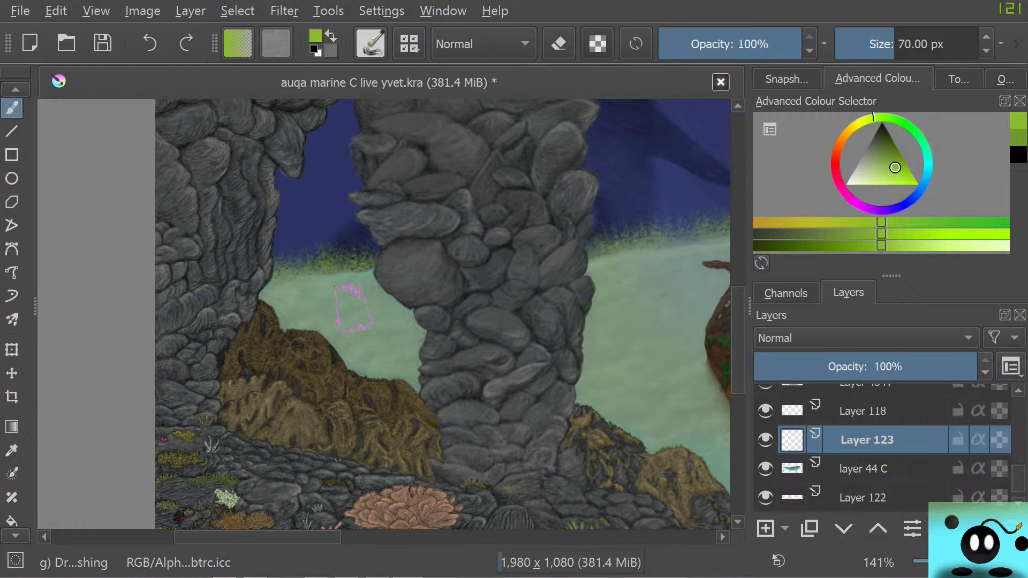
Pick a darker green and try small grass strokes on Layer 123 over the sand between the columns, enlarging the brush to 27.21 px
right_click(313, 327)
left_click_drag(307, 310, 300, 324)
right_click(307, 316)
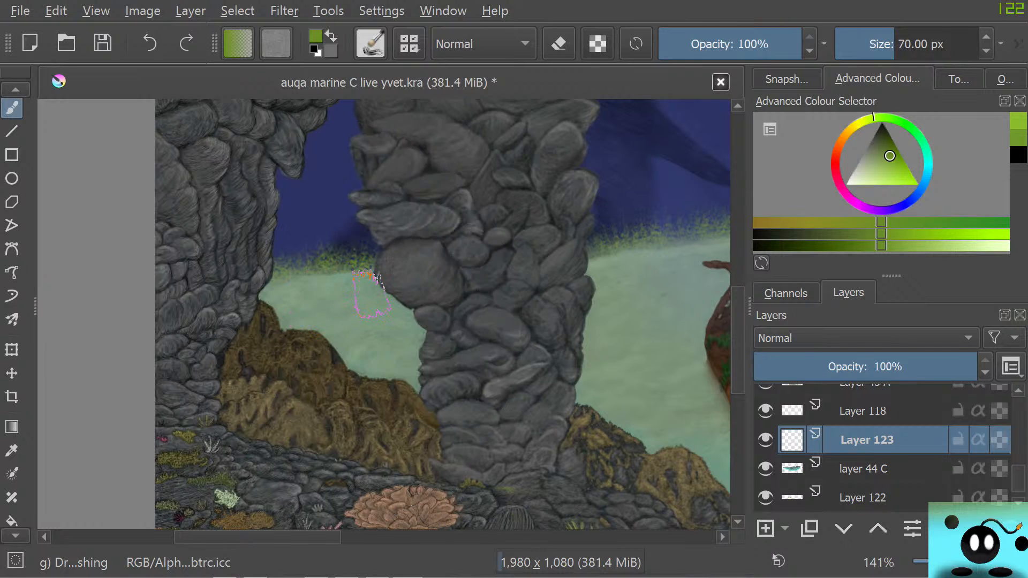
left_click_drag(367, 274, 366, 267)
left_click(873, 44)
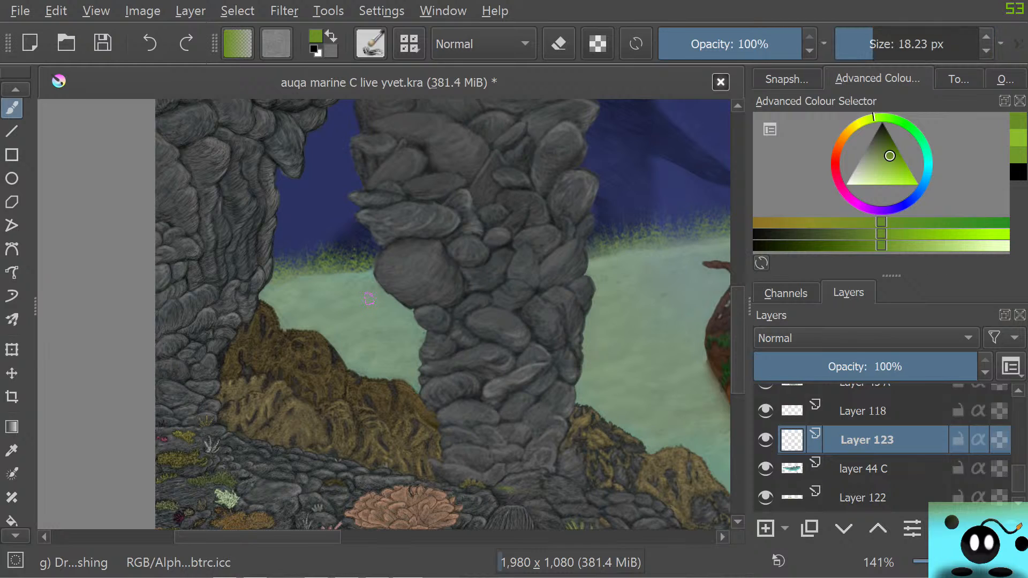
left_click(878, 44)
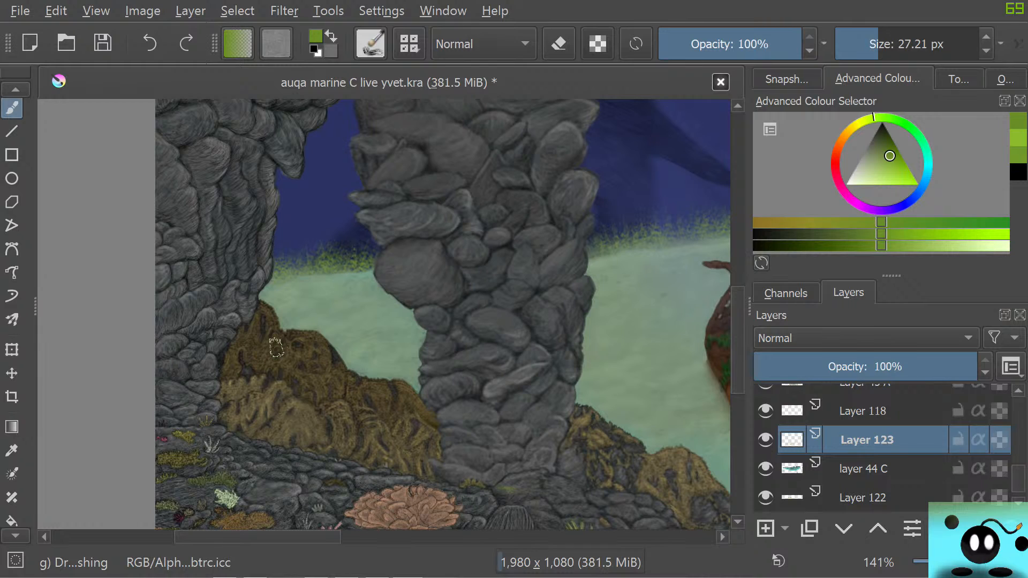
Toggle the visibility of layer 44 C to compare its effect on the seabed
left_click(766, 470)
left_click(766, 469)
left_click(766, 469)
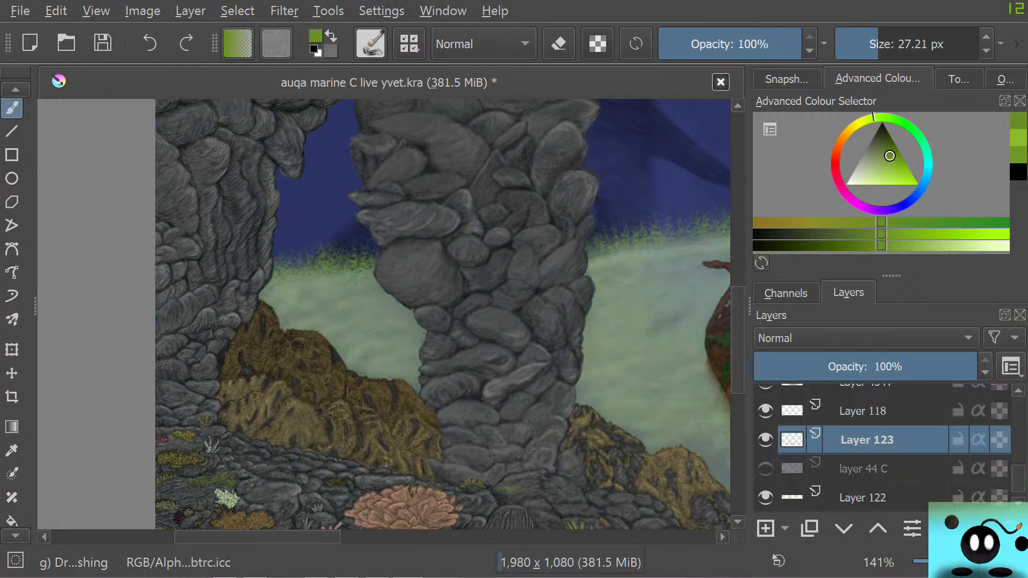
left_click(766, 469)
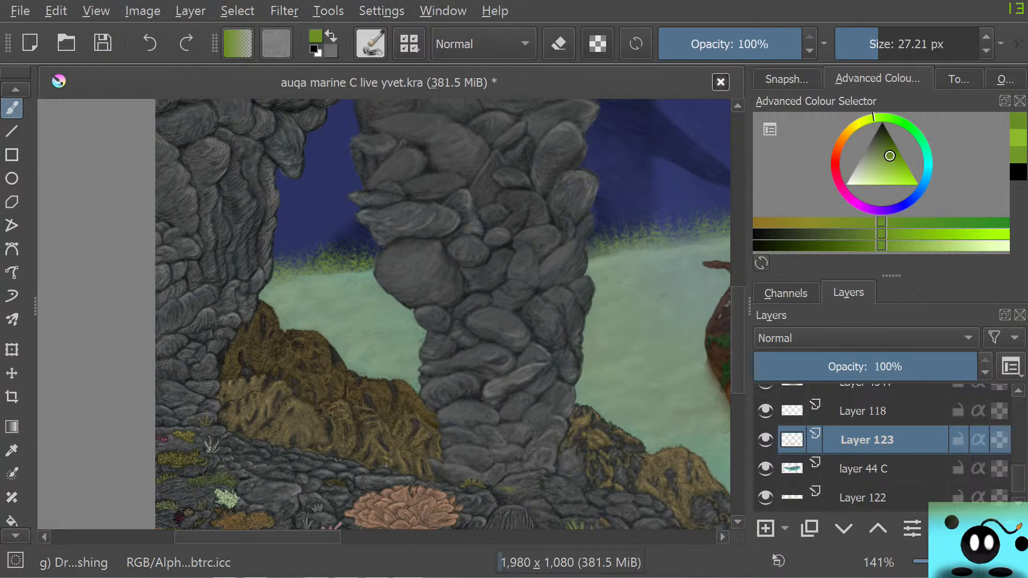
Try grass strokes on Layer 123 with a 59.77 px brush on both sides of the thick column, and erase them
left_click_drag(880, 44, 892, 44)
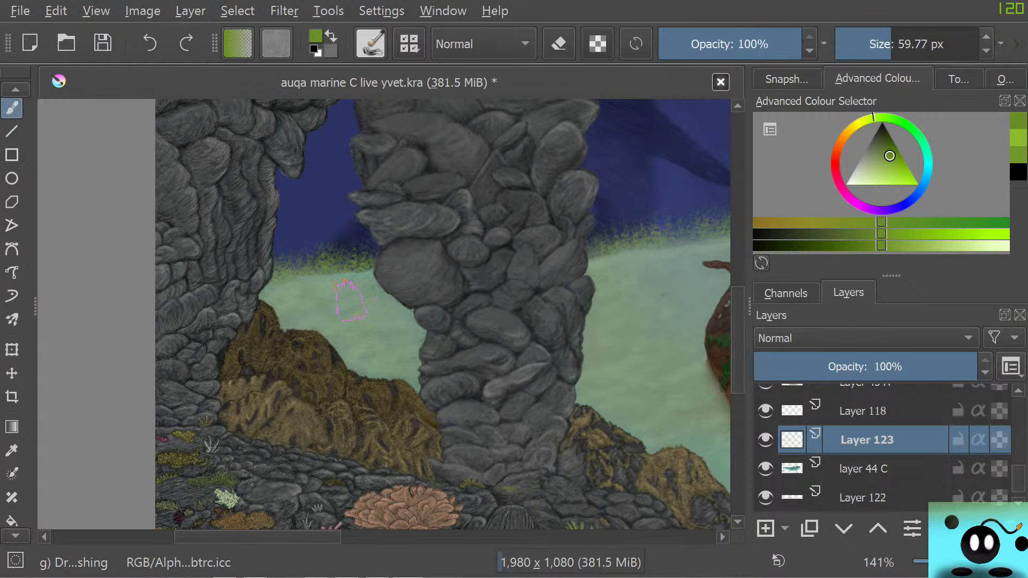
mouse_move(325, 306)
left_mouse_down()
mouse_move(303, 306)
mouse_move(307, 315)
left_mouse_up()
scroll(882, 449, "up", 2)
scroll(882, 449, "down", 2)
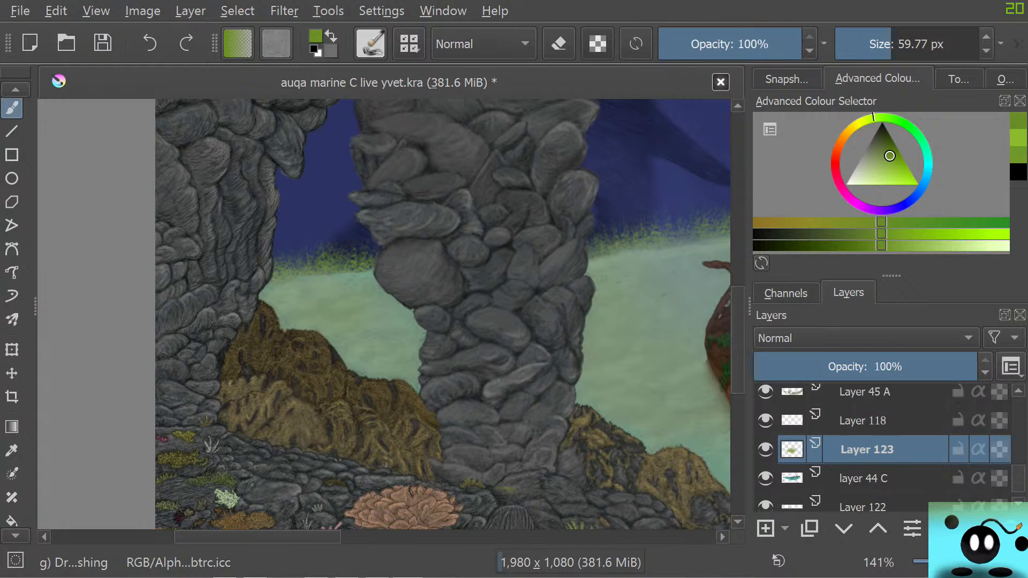
scroll(881, 449, "up", 2)
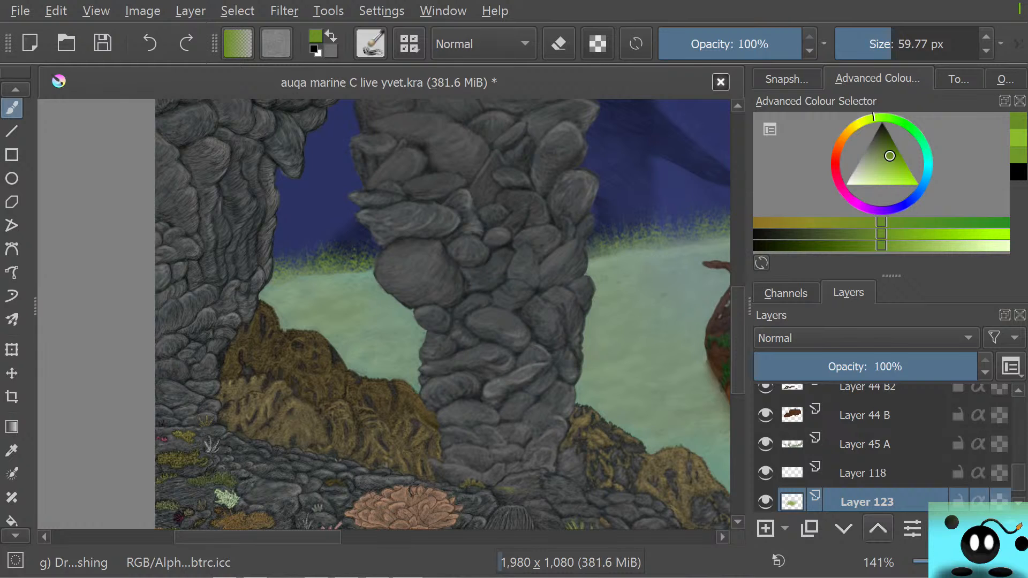
left_click_drag(594, 434, 615, 391)
left_click(12, 108)
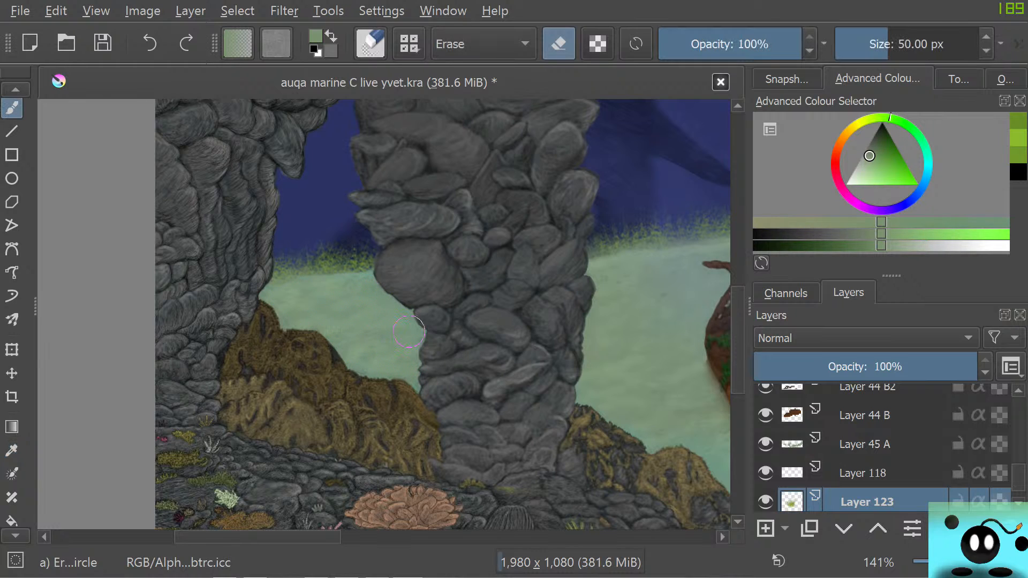
left_click_drag(342, 406, 347, 393)
Move Layer 123 above Layer 118 and Layer 45 A, and switch back from the eraser to the grass brush
left_click(878, 529)
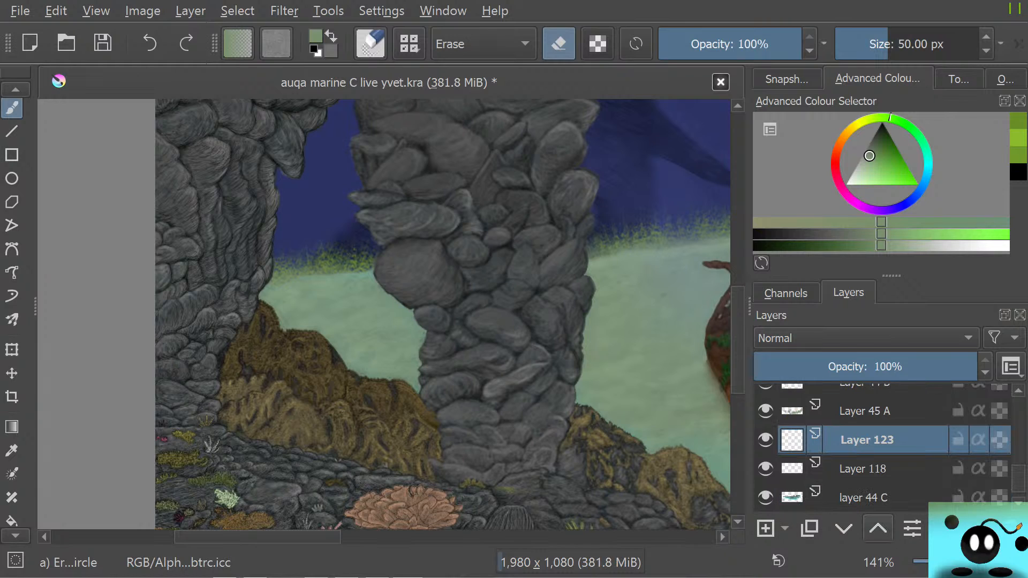
left_click(879, 528)
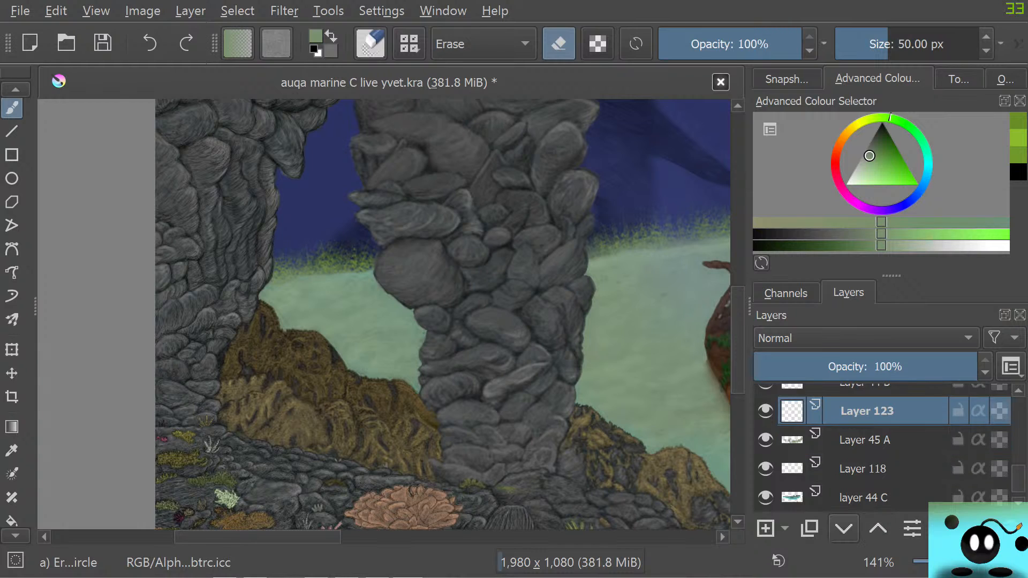
key("slash")
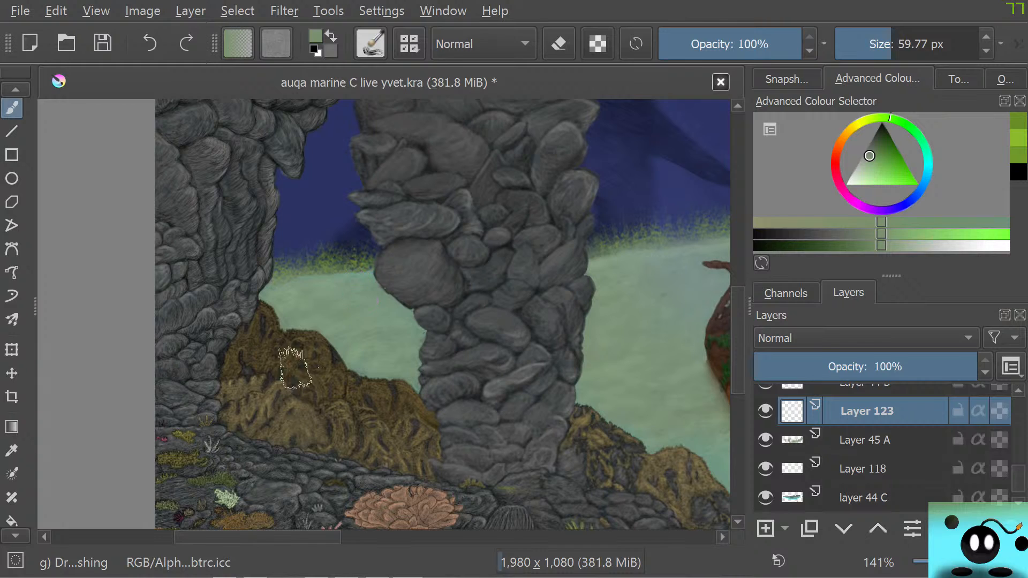
Hide and show Layer 45 A and layer 44 C in turn to check how each affects the seabed colour
left_click(766, 440)
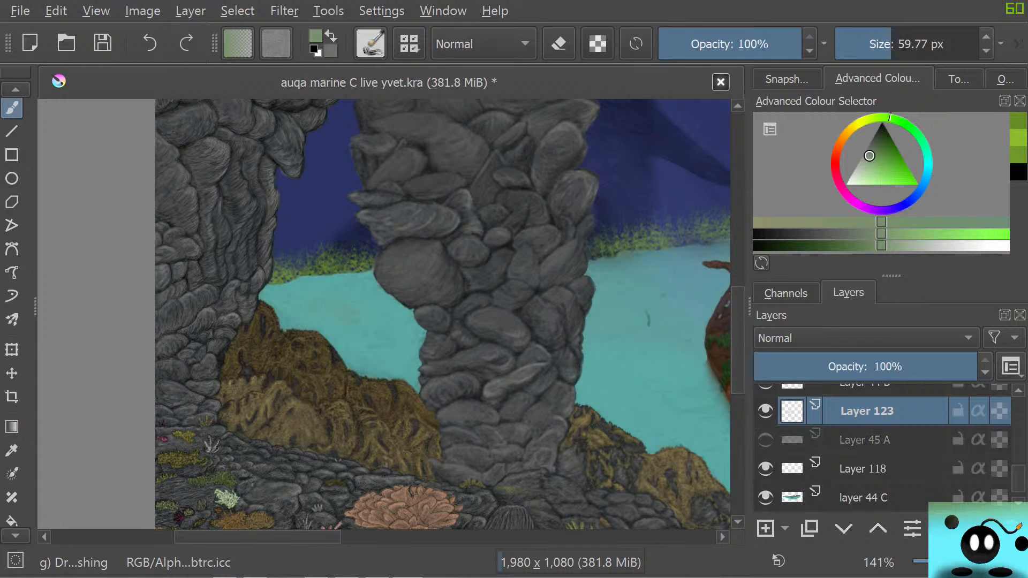
left_click(766, 441)
left_click(766, 497)
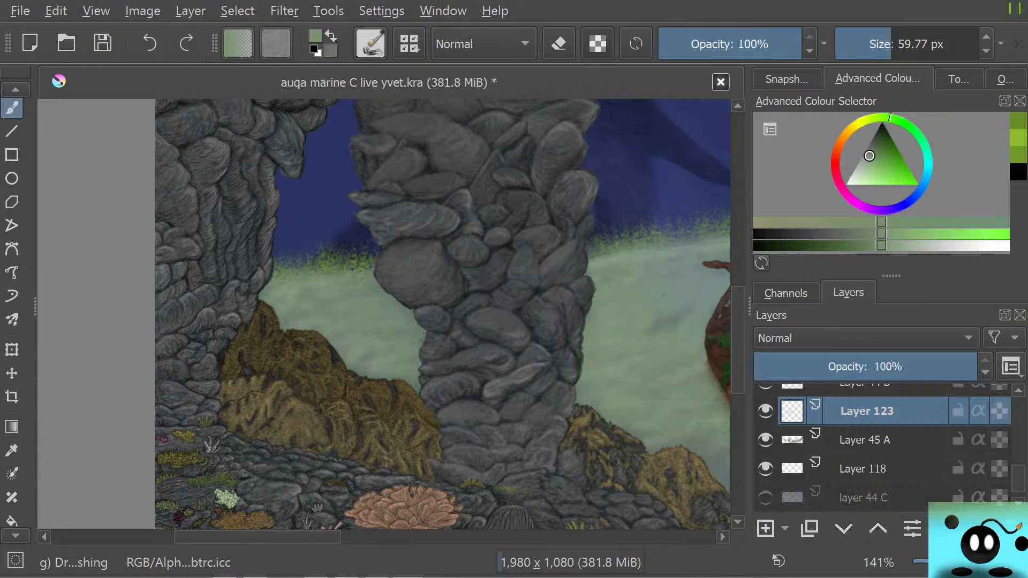
left_click(766, 497)
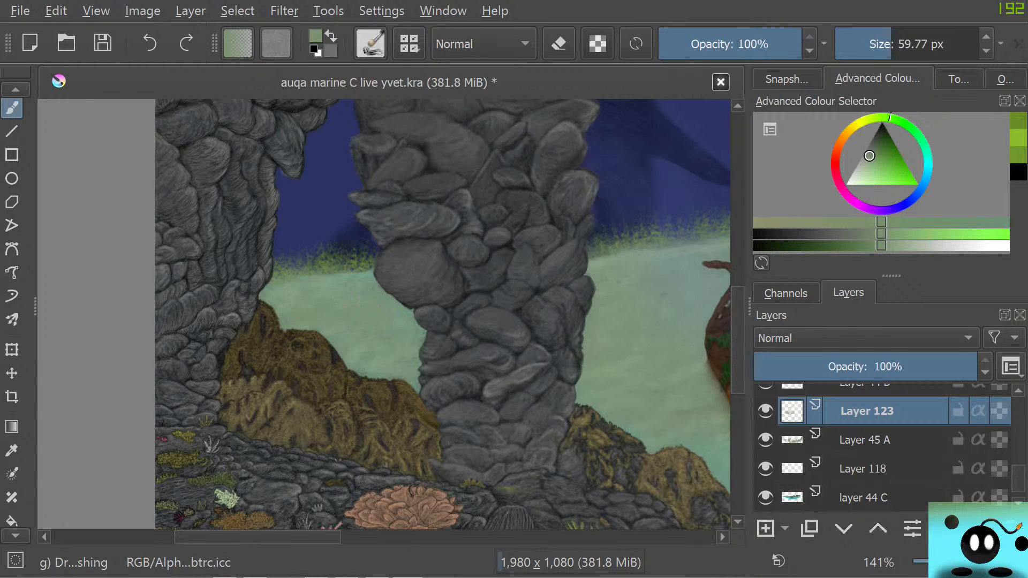
Choose a near-black green and paint dark grass patches on Layer 123 over the sand between the two rock columns
key("d")
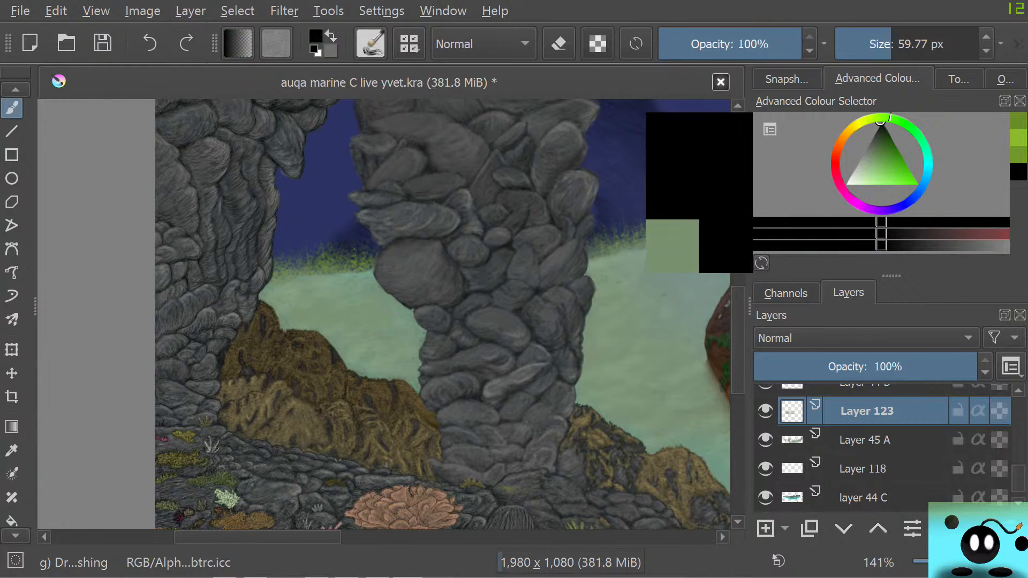
left_click_drag(880, 146, 881, 127)
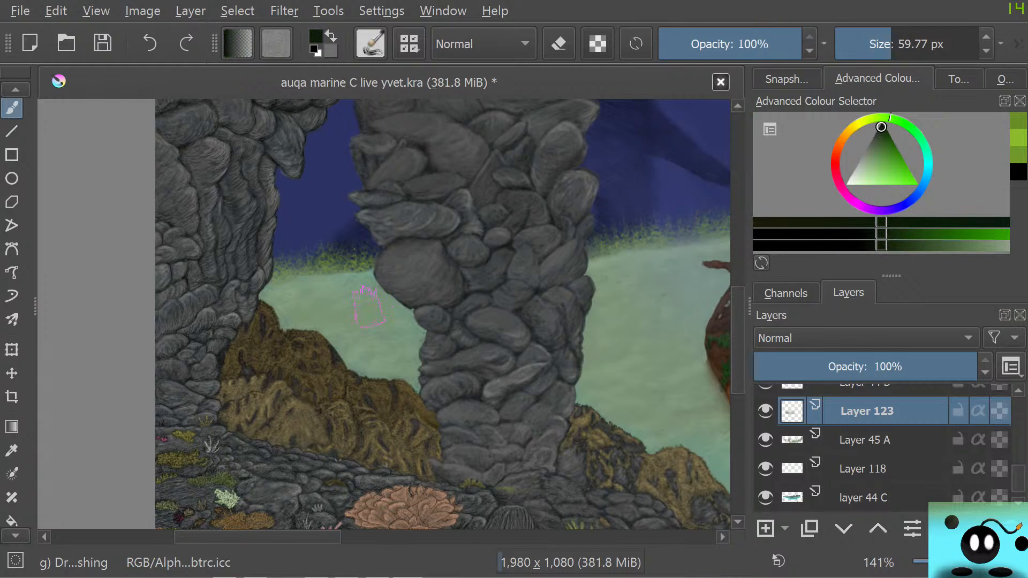
mouse_move(382, 318)
left_mouse_down()
mouse_move(369, 301)
mouse_move(347, 319)
mouse_move(324, 305)
mouse_move(304, 320)
mouse_move(296, 306)
mouse_move(359, 293)
mouse_move(280, 303)
mouse_move(315, 296)
mouse_move(300, 290)
mouse_move(273, 308)
mouse_move(308, 331)
left_mouse_up()
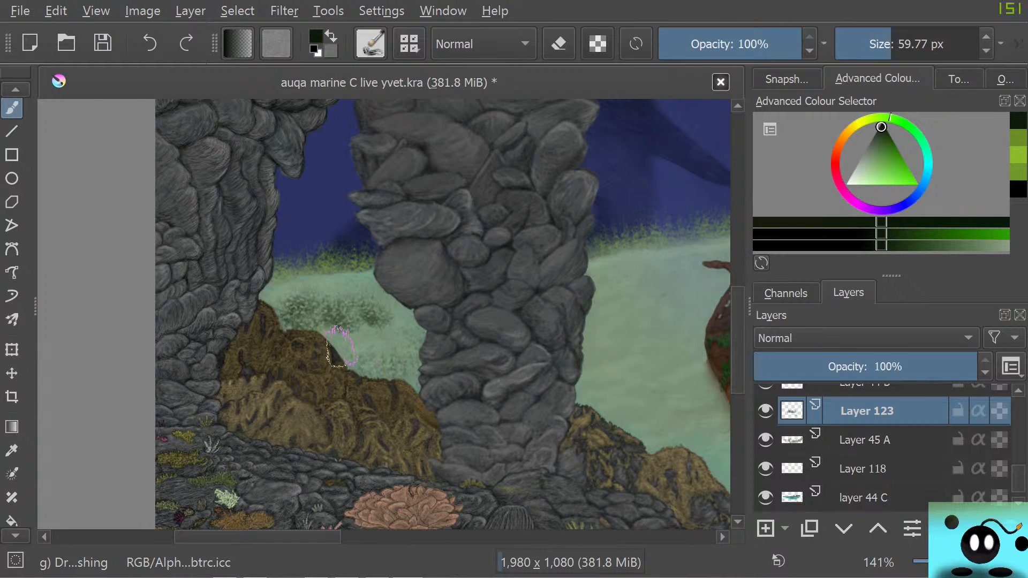
Try dark grass strokes at 10.37, 27.21 and 5.18 px on the sand between the thick column and the shipwreck
left_click(866, 44)
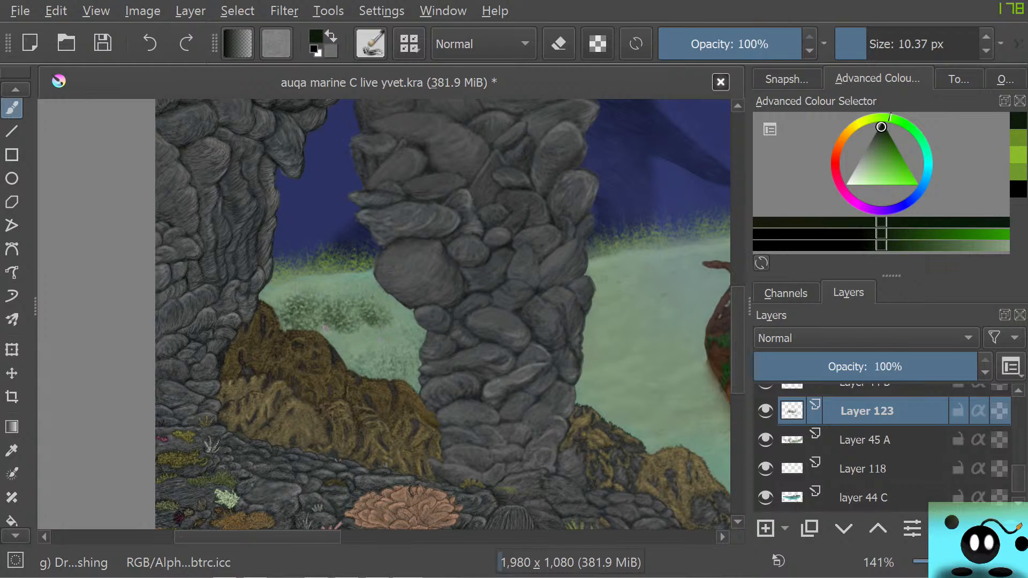
left_click(879, 44)
mouse_move(614, 382)
left_mouse_down()
mouse_move(589, 389)
mouse_move(606, 386)
mouse_move(599, 365)
mouse_move(579, 365)
left_mouse_up()
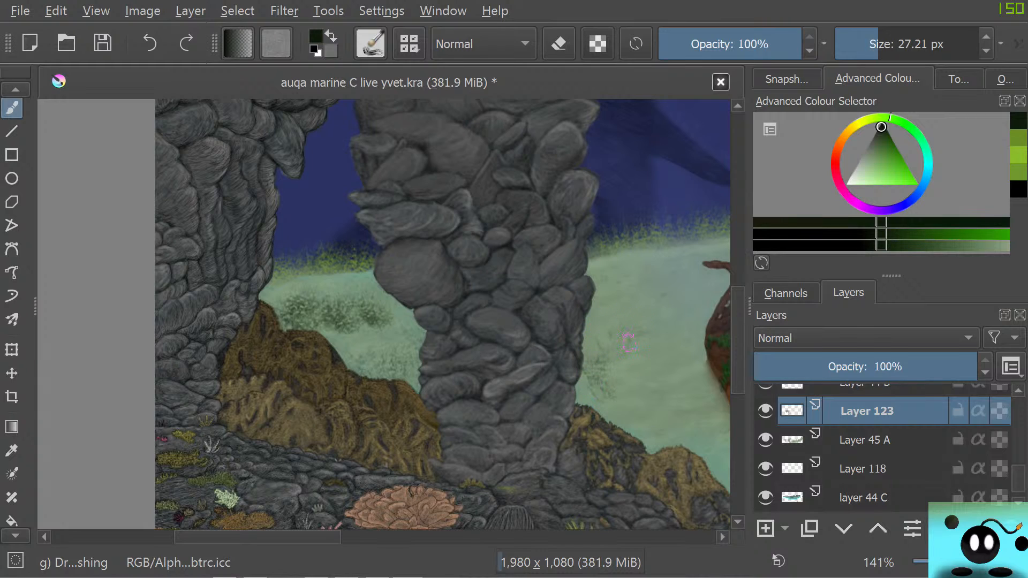
left_click(861, 44)
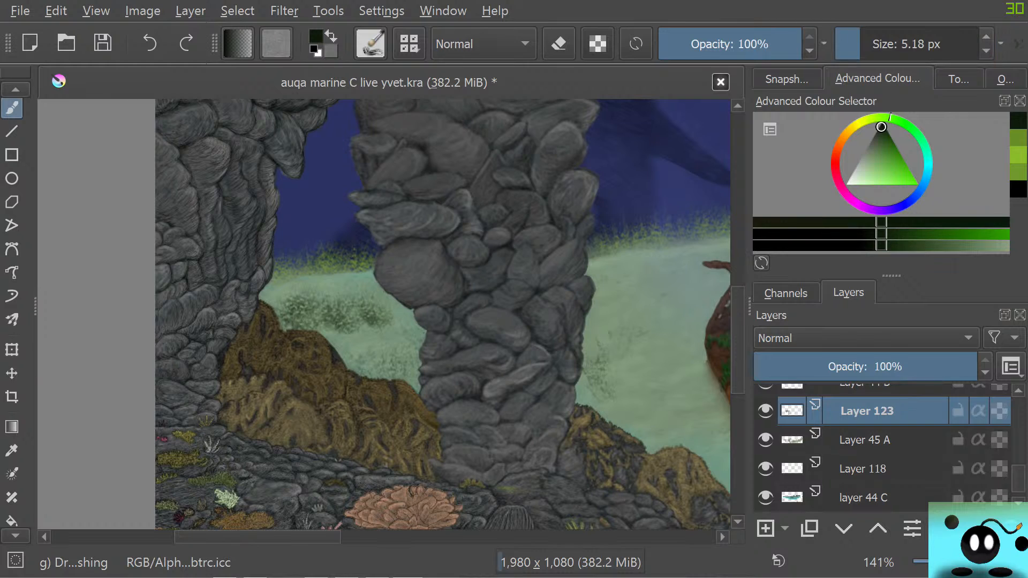
left_click_drag(860, 44, 895, 44)
mouse_move(661, 349)
left_mouse_down()
mouse_move(643, 364)
mouse_move(615, 365)
mouse_move(607, 334)
mouse_move(608, 376)
mouse_move(677, 339)
left_mouse_up()
Erase the dark grass from Layer 123 on both sides of the thick column with a 50 px eraser, and return to the grass brush
key("e")
mouse_move(587, 395)
left_mouse_down()
mouse_move(650, 301)
mouse_move(598, 347)
mouse_move(585, 323)
left_mouse_up()
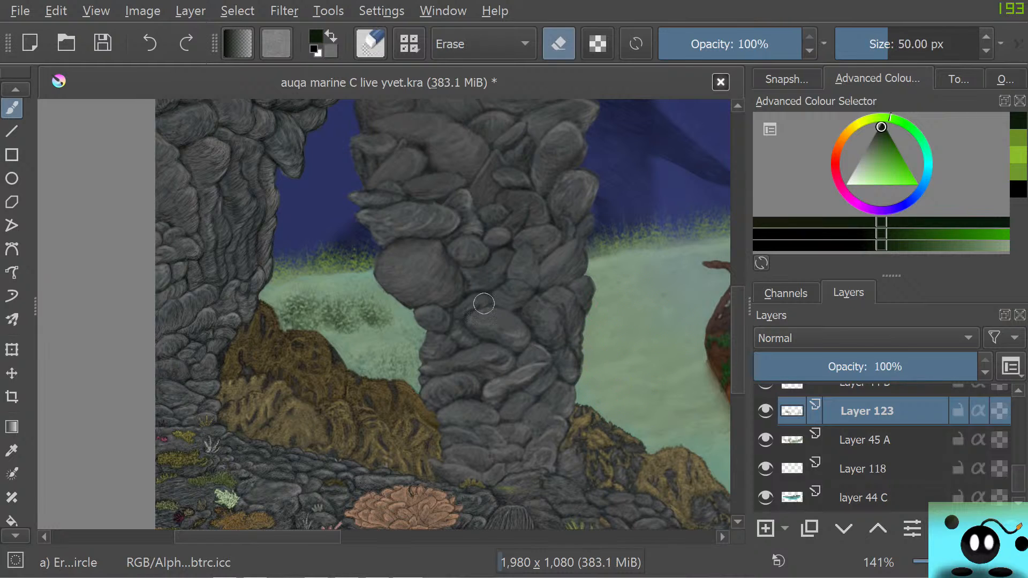
left_click_drag(402, 299, 356, 313)
mouse_move(390, 366)
left_mouse_down()
mouse_move(368, 373)
mouse_move(287, 327)
left_mouse_up()
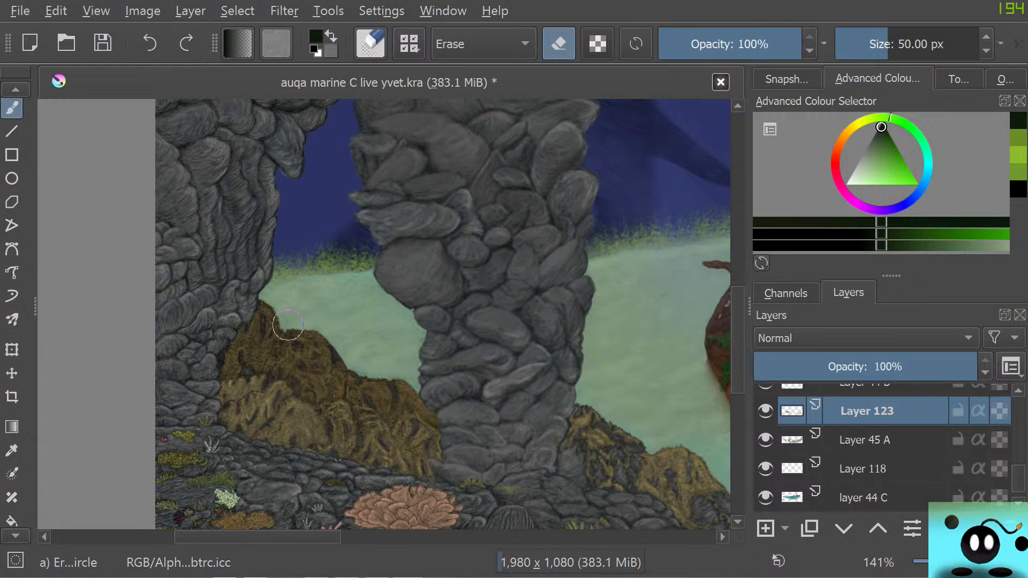
left_click(474, 351)
key("/")
Choose a medium green and paint grass patches on the sand between the two rock columns with a 33.80 px brush
right_click(294, 325)
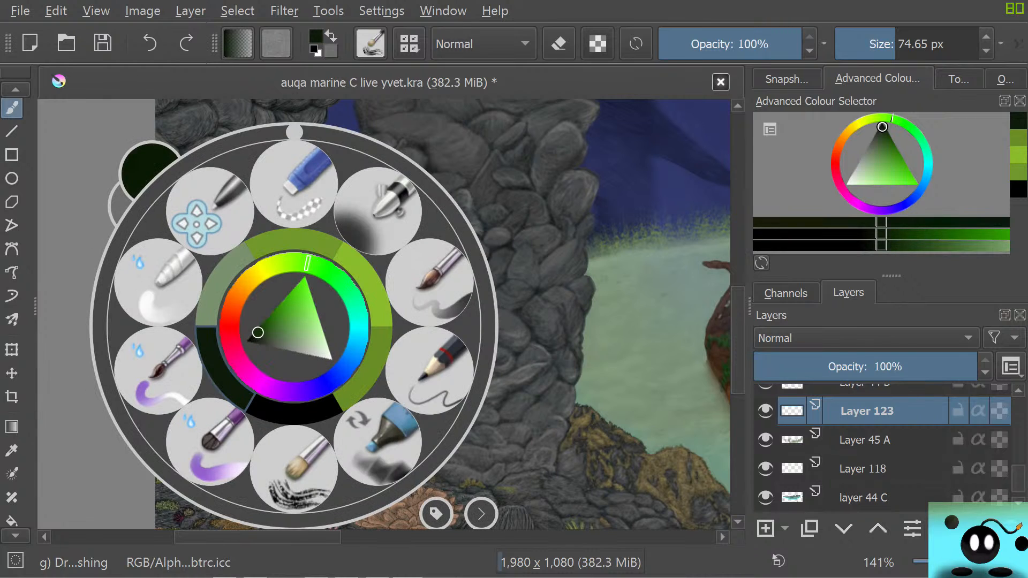
left_click_drag(257, 333, 276, 320)
right_click(286, 341)
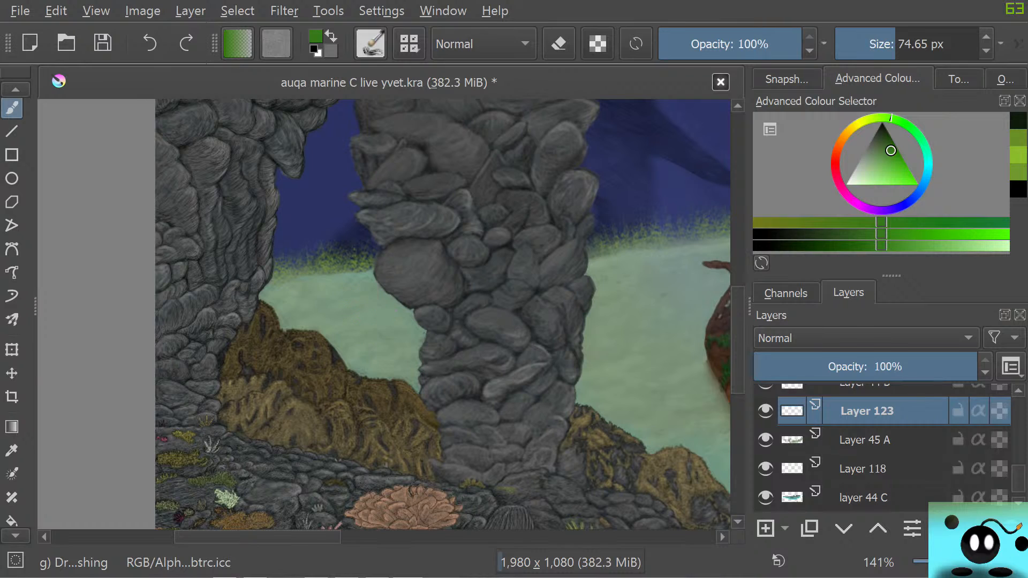
left_click_drag(885, 45, 881, 45)
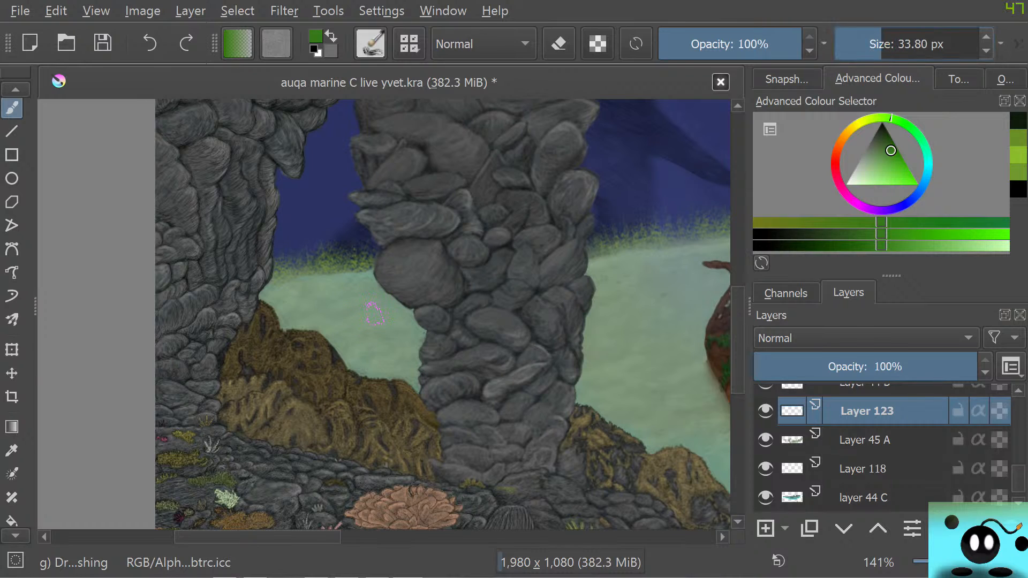
left_click(364, 298)
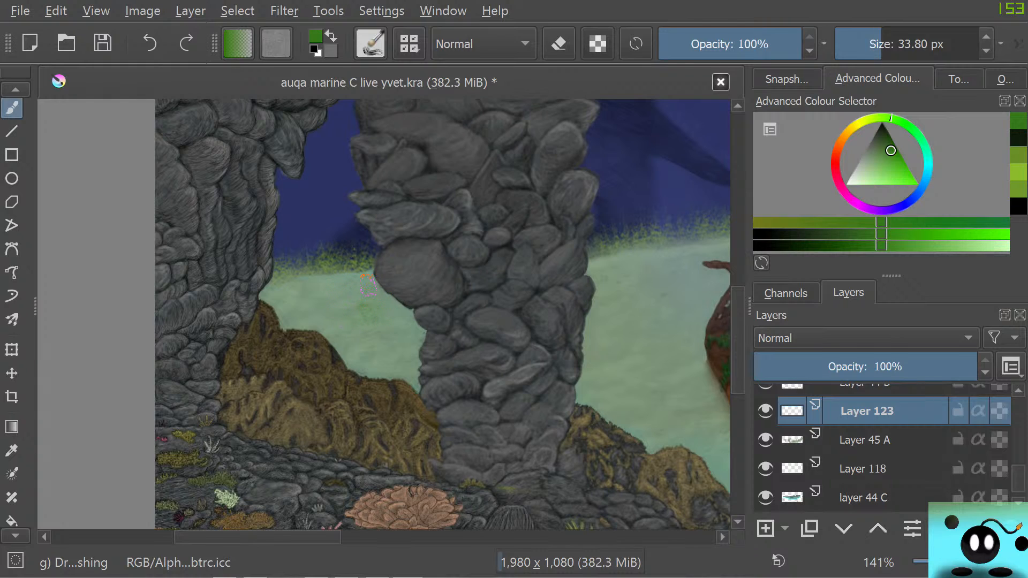
left_click_drag(349, 294, 332, 294)
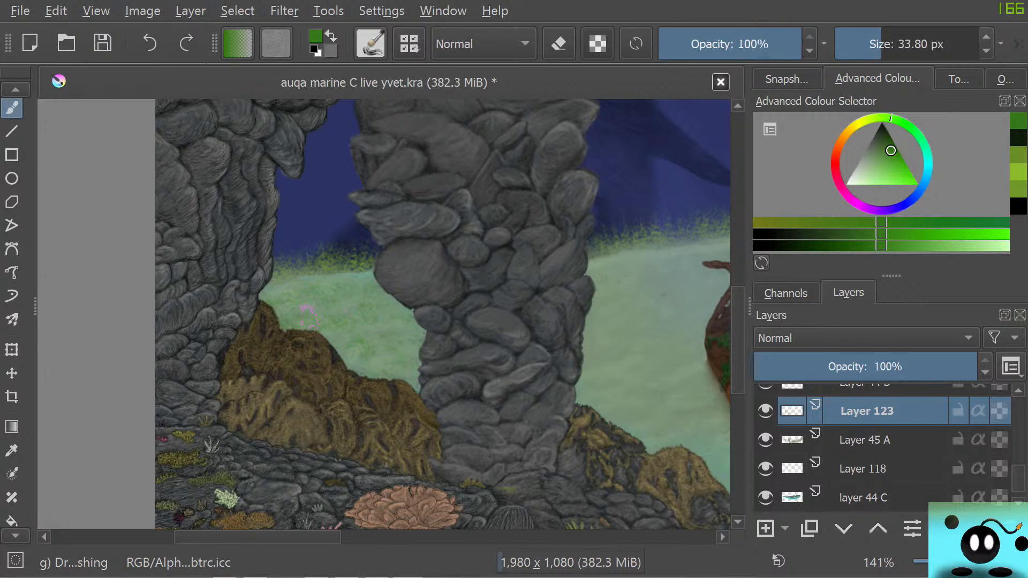
Choose a brighter green and add lighter grass strokes over the sand between the two rock columns
mouse_move(328, 537)
left_mouse_down()
mouse_move(392, 537)
mouse_move(308, 537)
left_mouse_up()
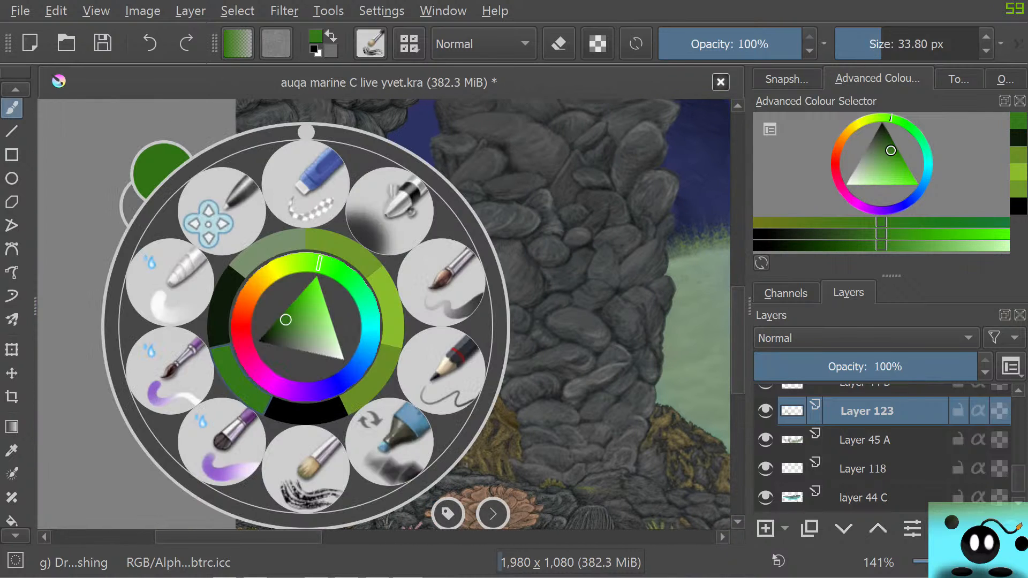
right_click(306, 327)
left_click(276, 322)
left_click_drag(277, 322, 302, 309)
right_click(302, 308)
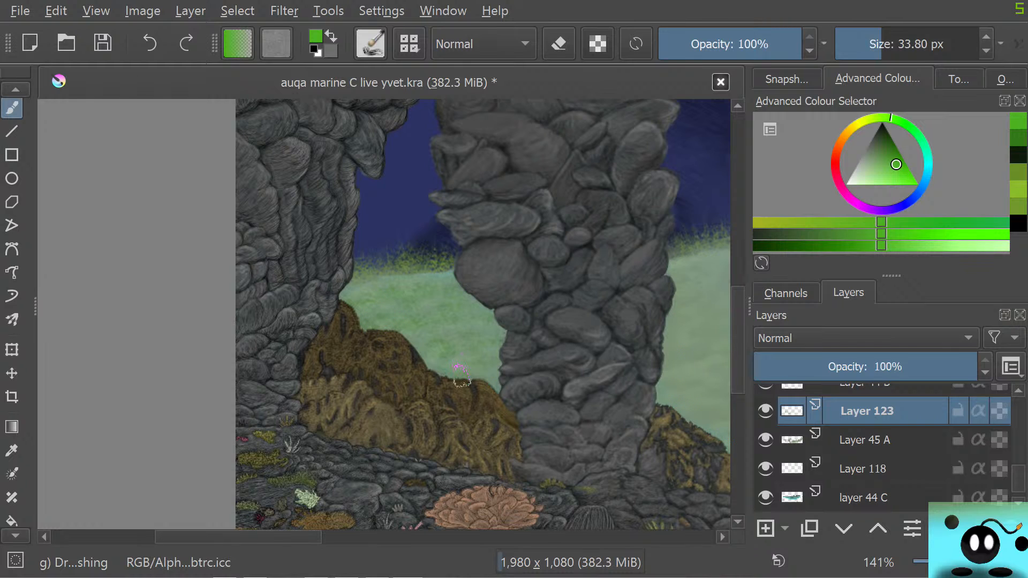
scroll(464, 338, "down", 5)
scroll(460, 328, "up", 1)
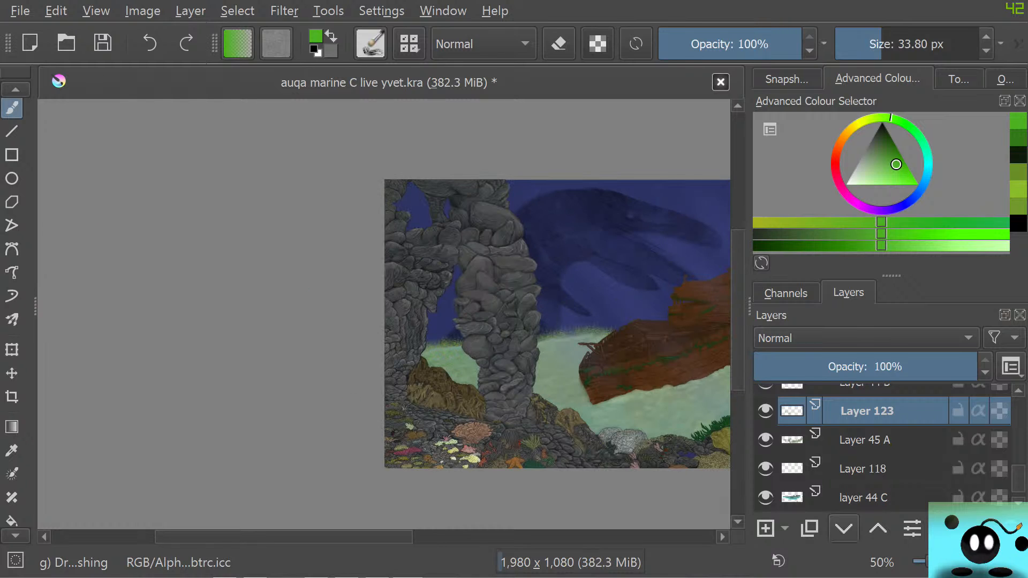
Switch to the browser to check the seagrass photos and the livestream chat, and return to the painting
key("alt+Tab")
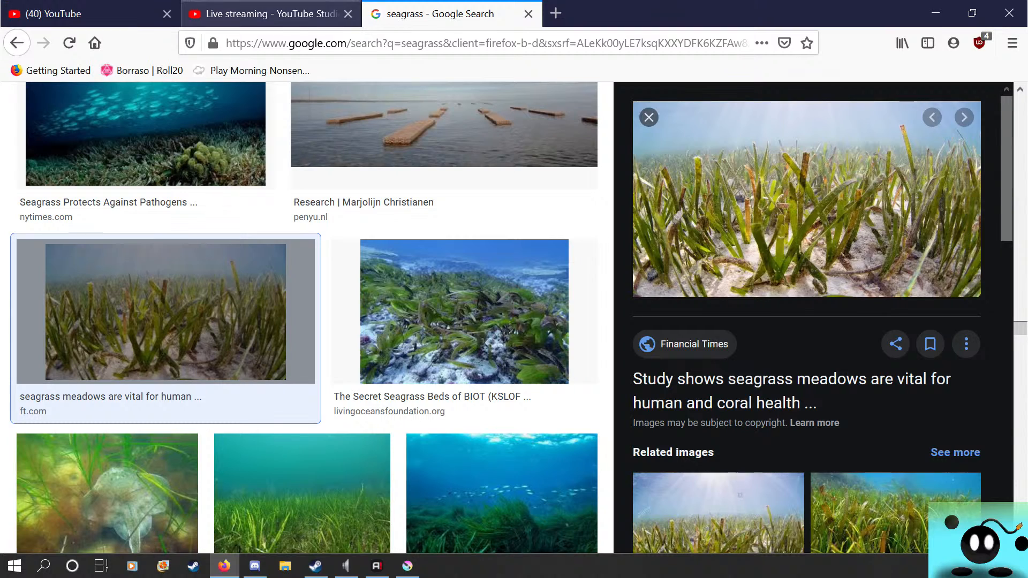
left_click(251, 14)
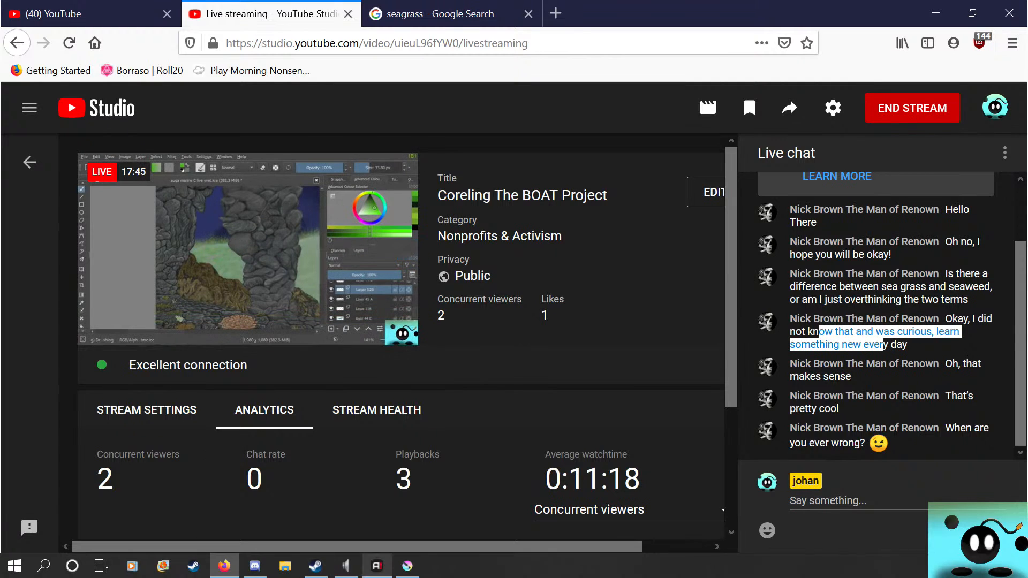
left_click(407, 566)
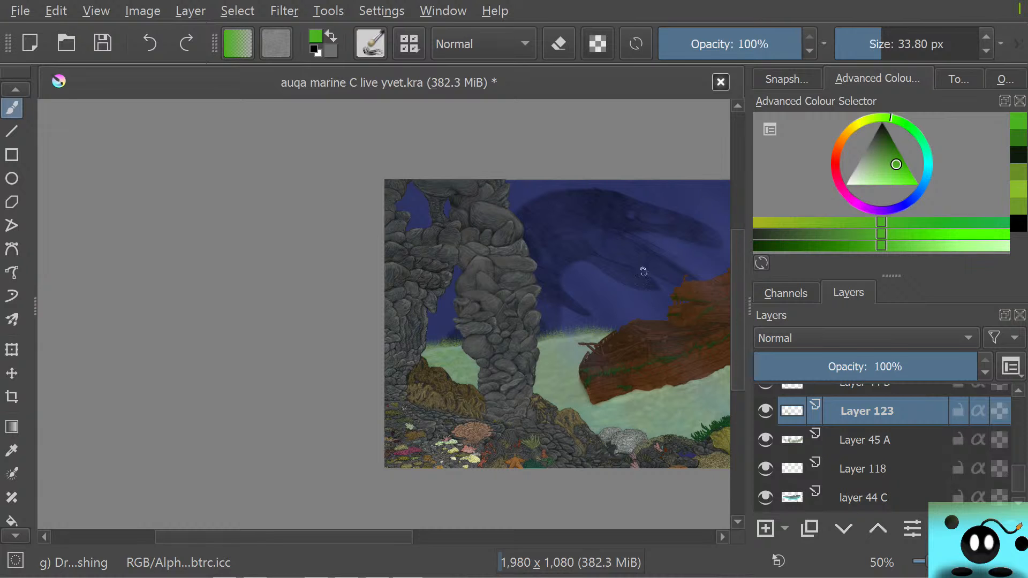
Choose a slightly darker green and paint grass on the sand between the thick column and the ship's bow, enlarging the brush to 74.65 px
scroll(534, 443, "up", 4)
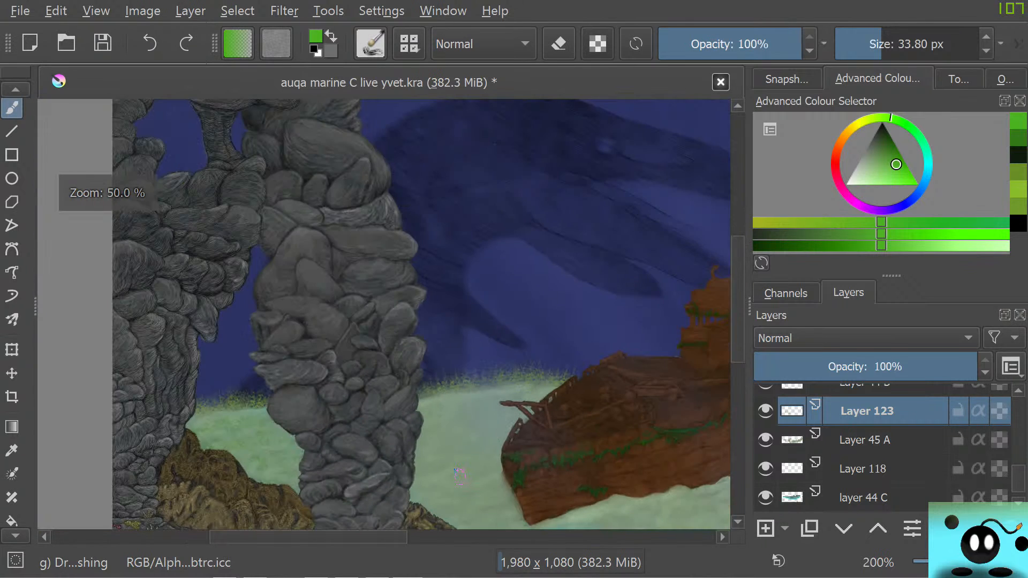
scroll(460, 477, "up", 1)
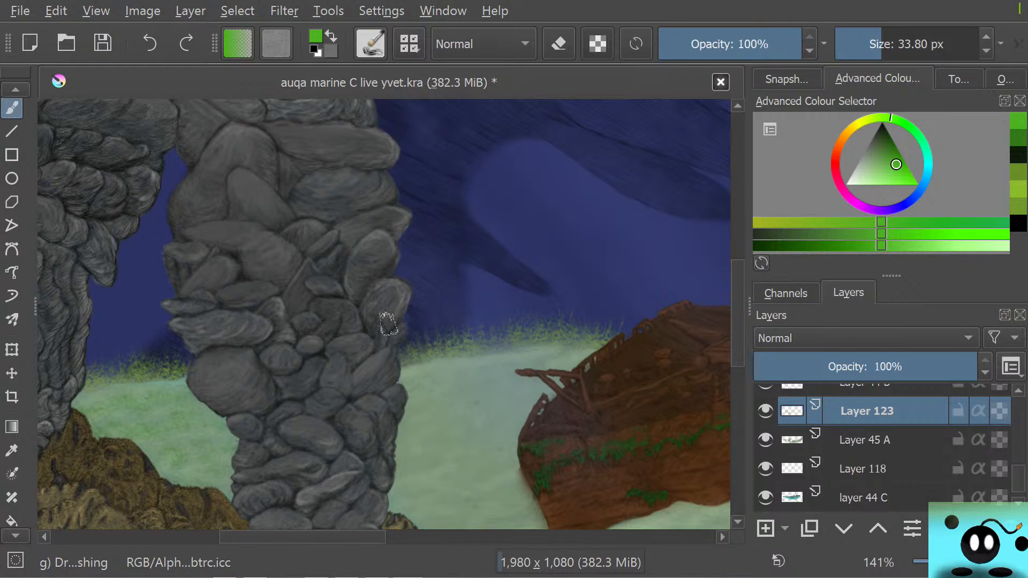
left_click_drag(300, 537, 332, 538)
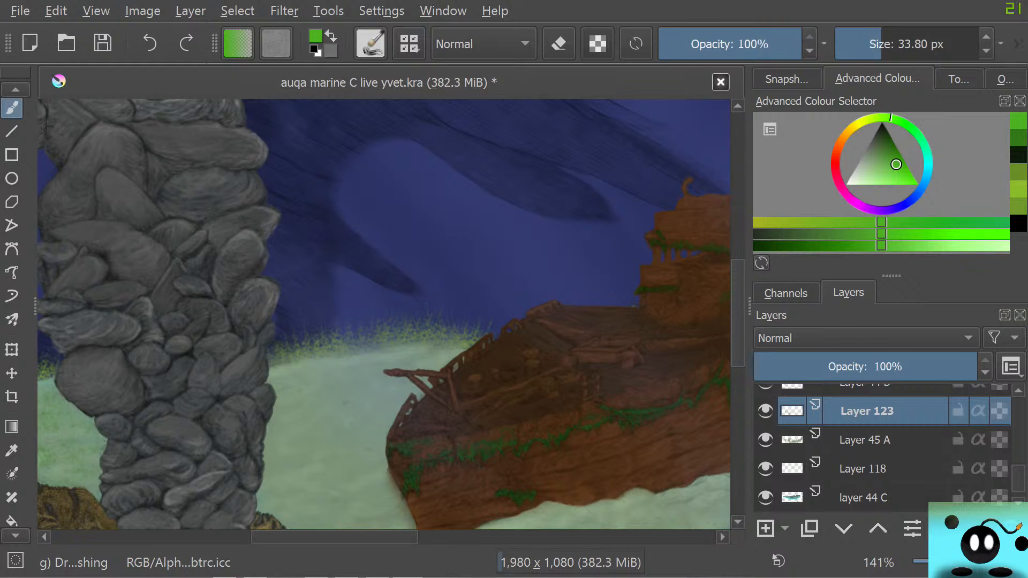
scroll(328, 517, "down", 3)
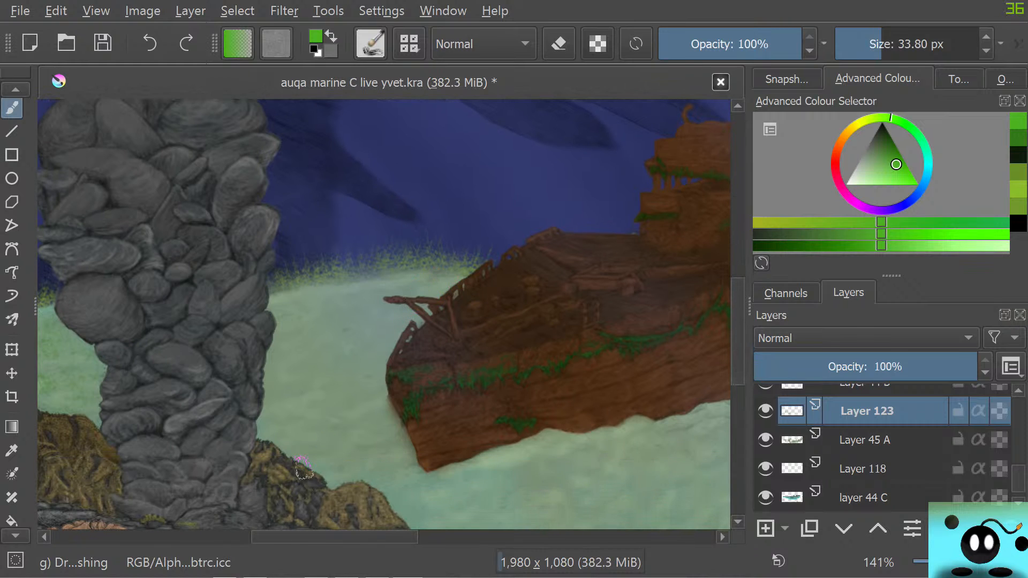
right_click(265, 327)
left_click_drag(261, 308, 254, 311)
right_click(288, 337)
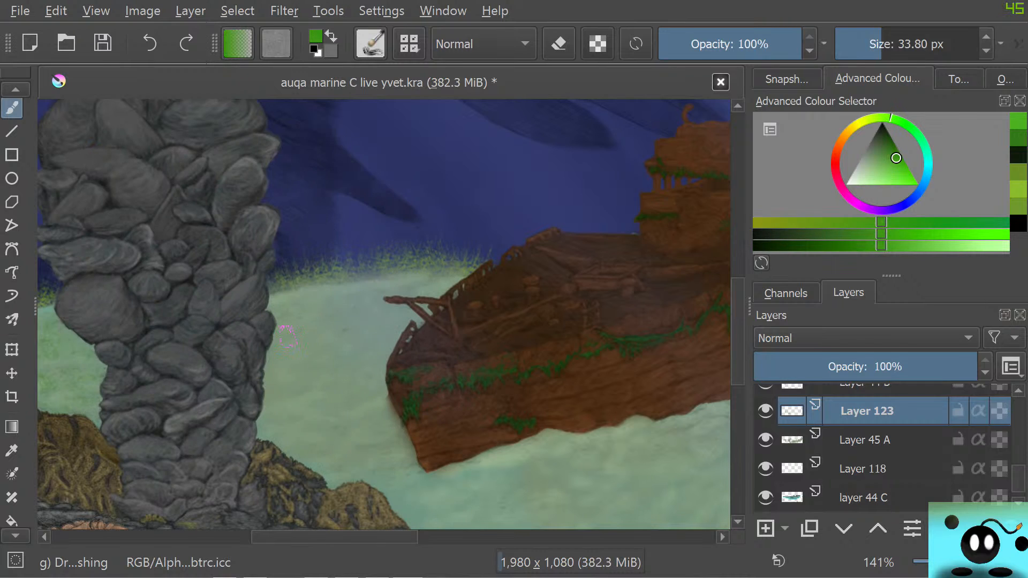
left_click_drag(435, 304, 429, 299)
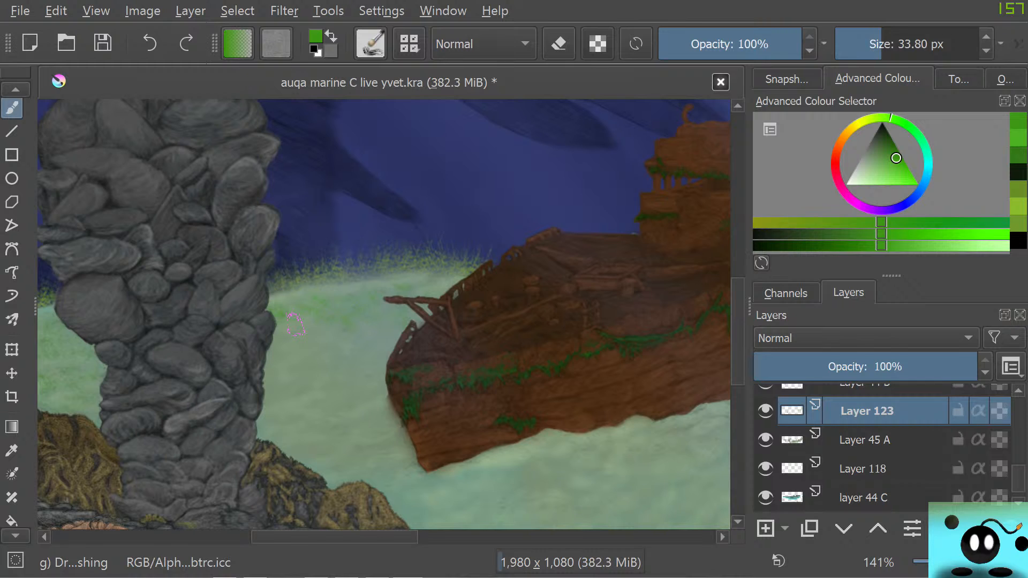
left_click_drag(296, 324, 327, 325, "shift")
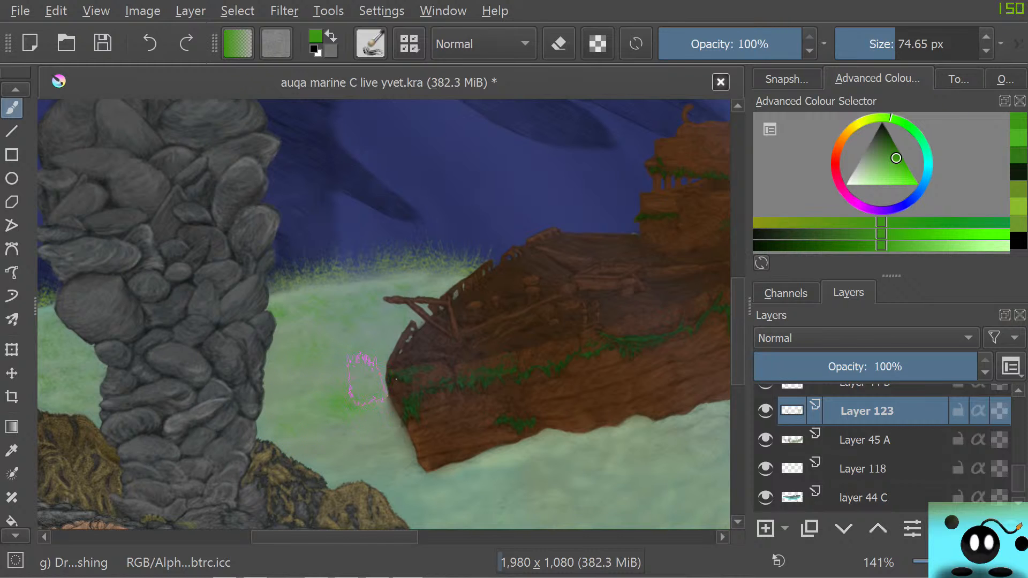
Choose a deeper green and paint over the grass patches between the thick column and the ship's bow
left_click_drag(364, 538, 337, 537)
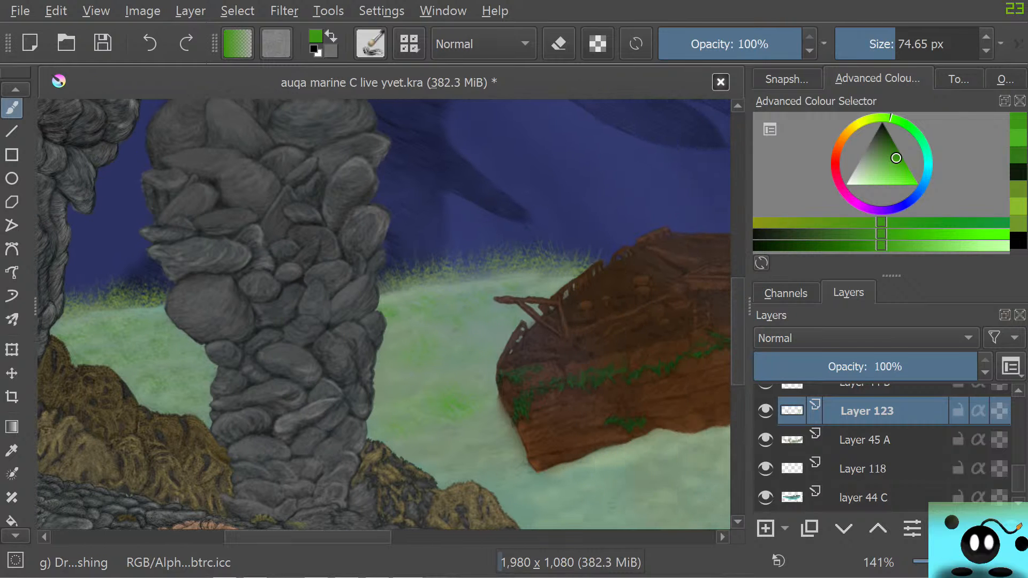
right_click(423, 326)
left_click(400, 320)
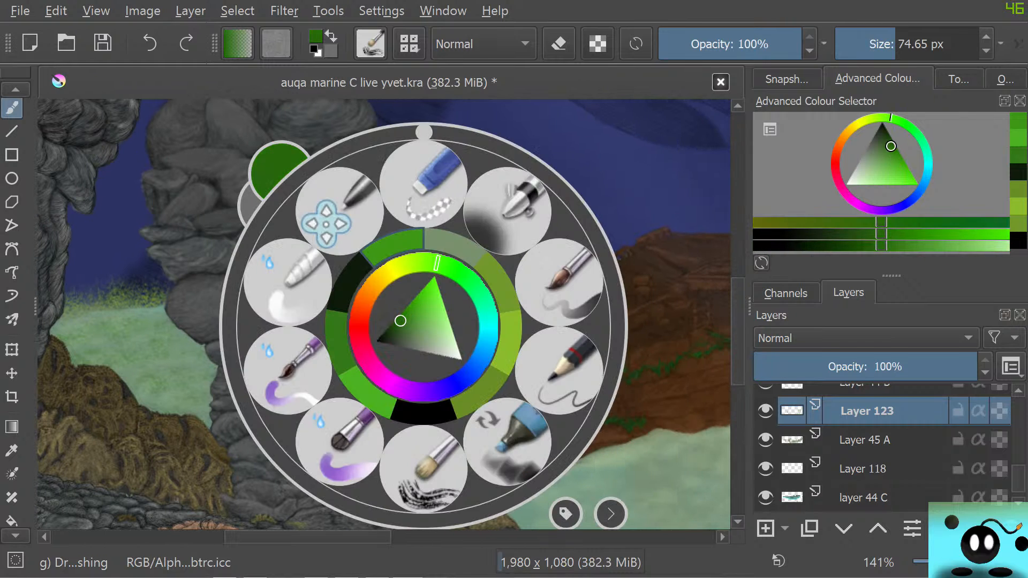
left_click(212, 182)
mouse_move(475, 393)
left_mouse_down()
mouse_move(452, 396)
mouse_move(433, 408)
left_mouse_up()
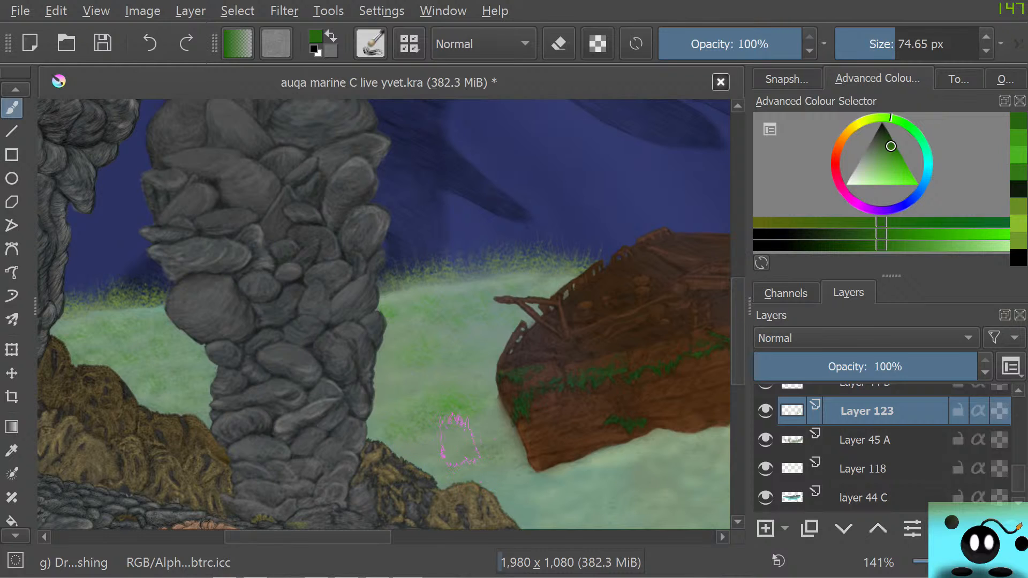
Choose a slightly lighter green and add highlights to the grass patches on the sand beside the ship's bow
right_click(407, 460)
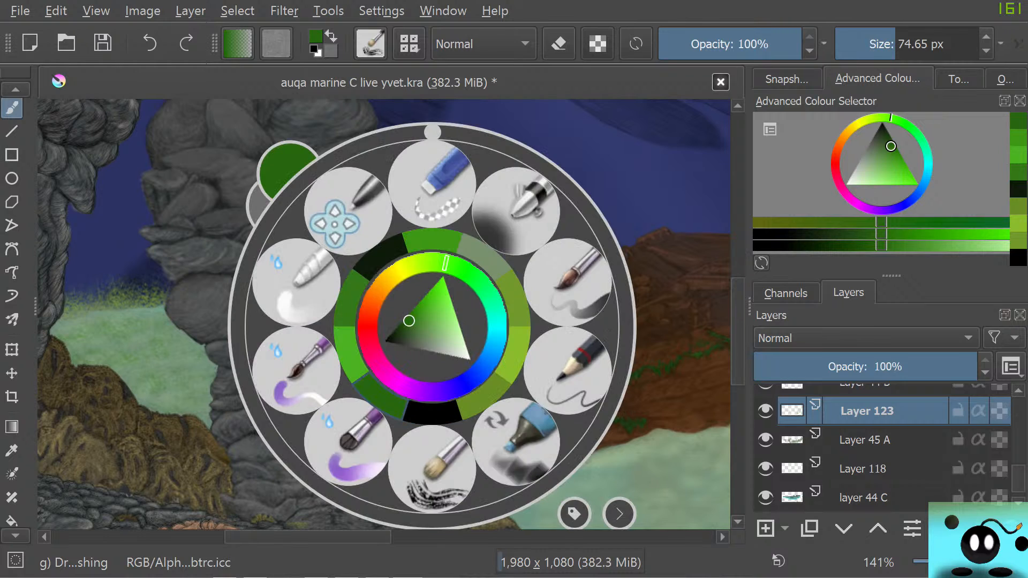
left_click(418, 314)
right_click(464, 442)
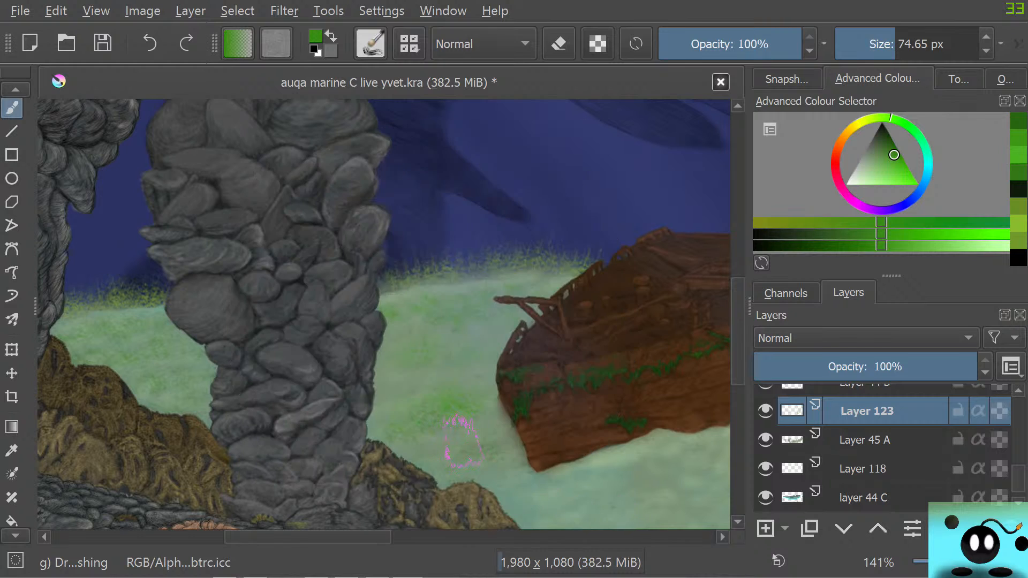
left_click_drag(500, 451, 487, 445)
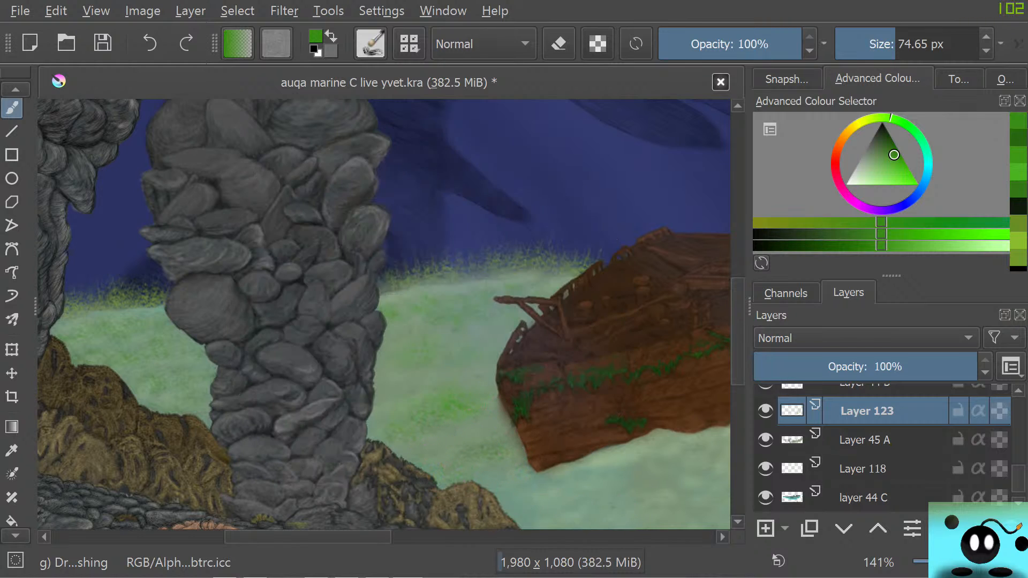
left_click_drag(321, 537, 378, 537)
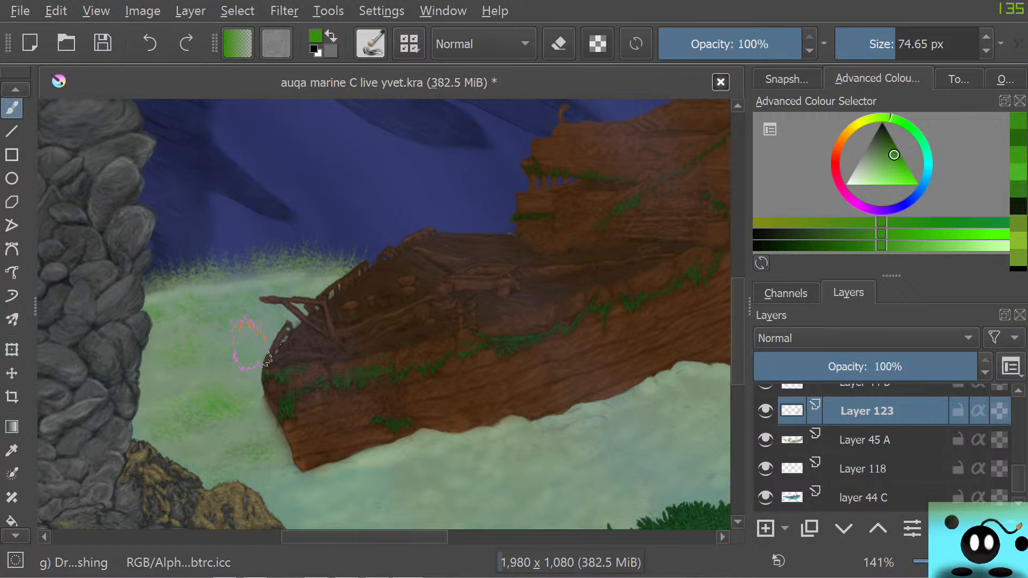
mouse_move(365, 537)
left_mouse_down()
mouse_move(256, 537)
mouse_move(381, 537)
left_mouse_up()
scroll(217, 420, "down", 5)
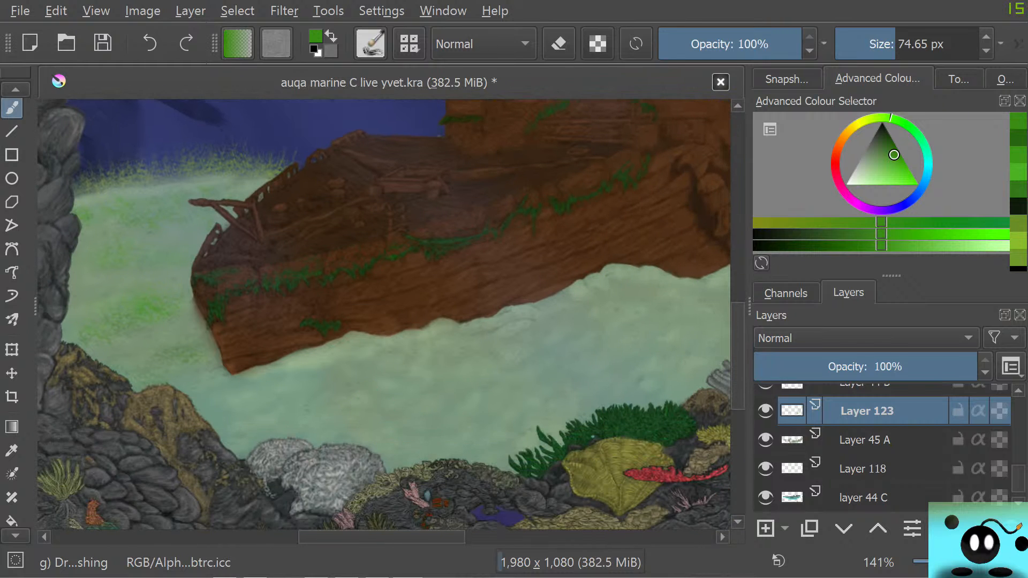
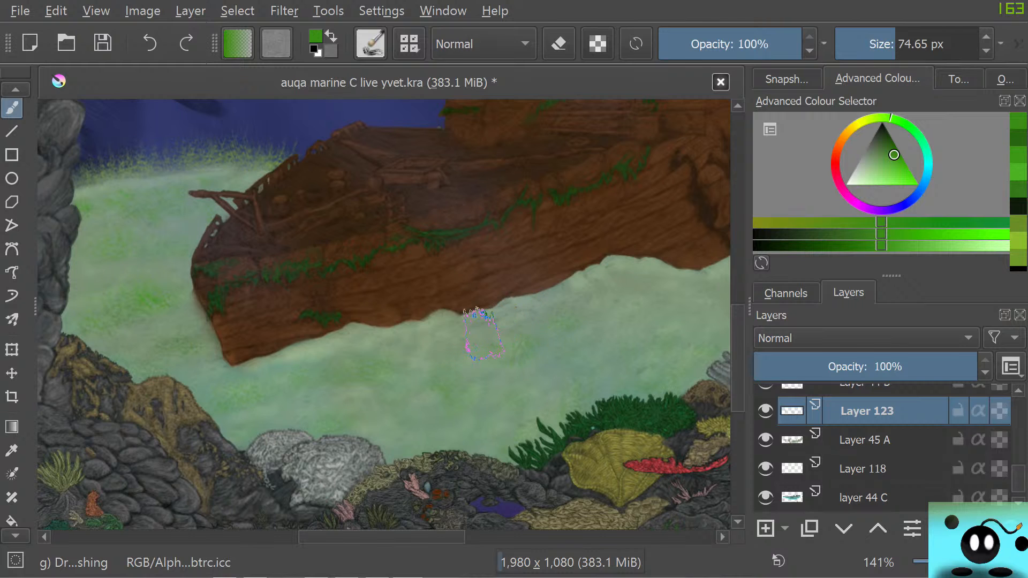
Paint green grass patches on the sand between the ship's stern and the large rocks, continuing beside the dark round coral
scroll(484, 508, "right", 5)
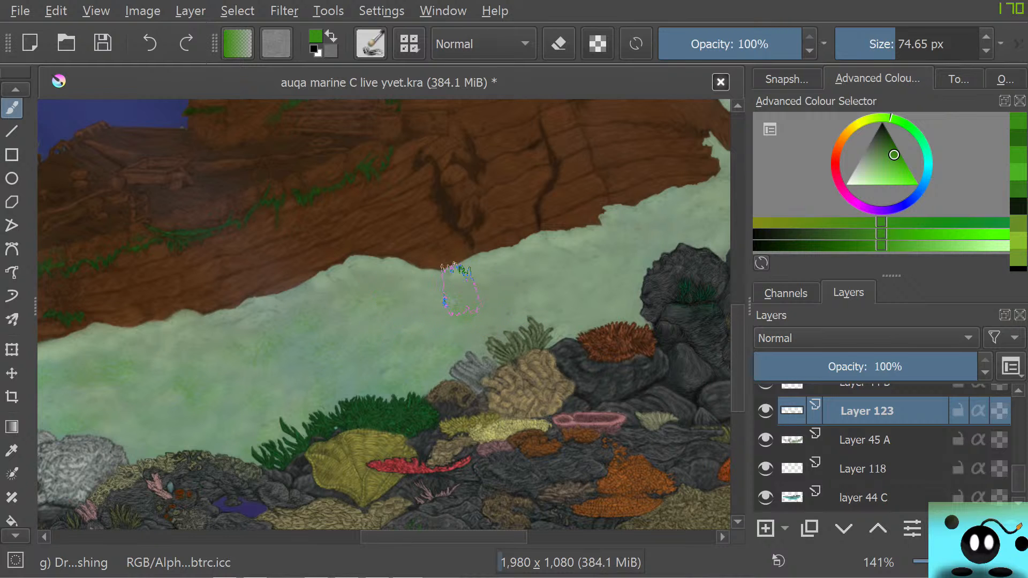
scroll(498, 251, "up", 5)
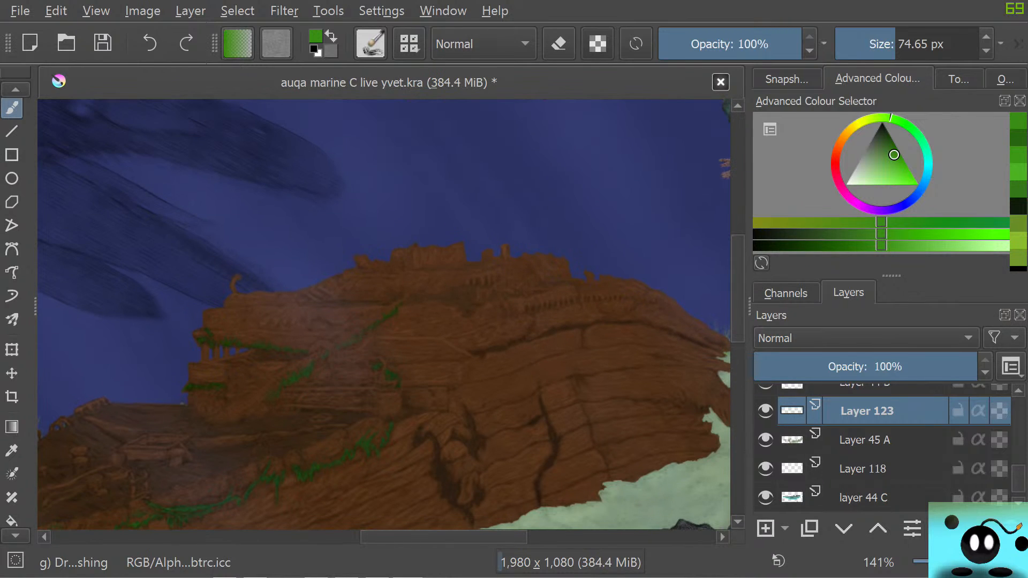
left_click_drag(444, 538, 494, 537)
scroll(342, 471, "down", 4)
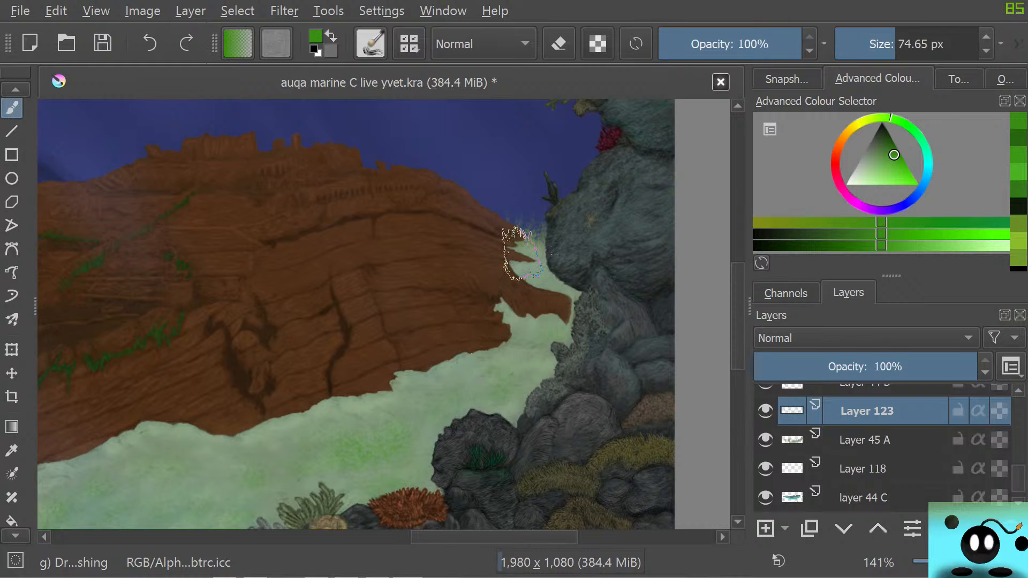
left_click(527, 254)
mouse_move(493, 397)
left_mouse_down()
mouse_move(521, 387)
mouse_move(490, 397)
left_mouse_up()
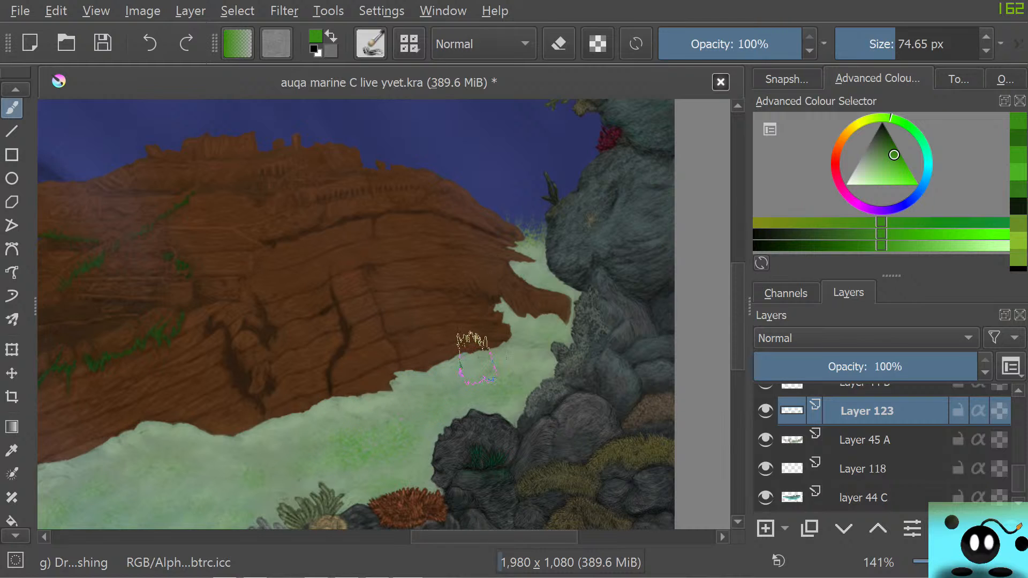
Choose a slightly darker green and paint over the grass patches on the sand below the ship's stern
right_click(425, 328)
left_click(407, 319)
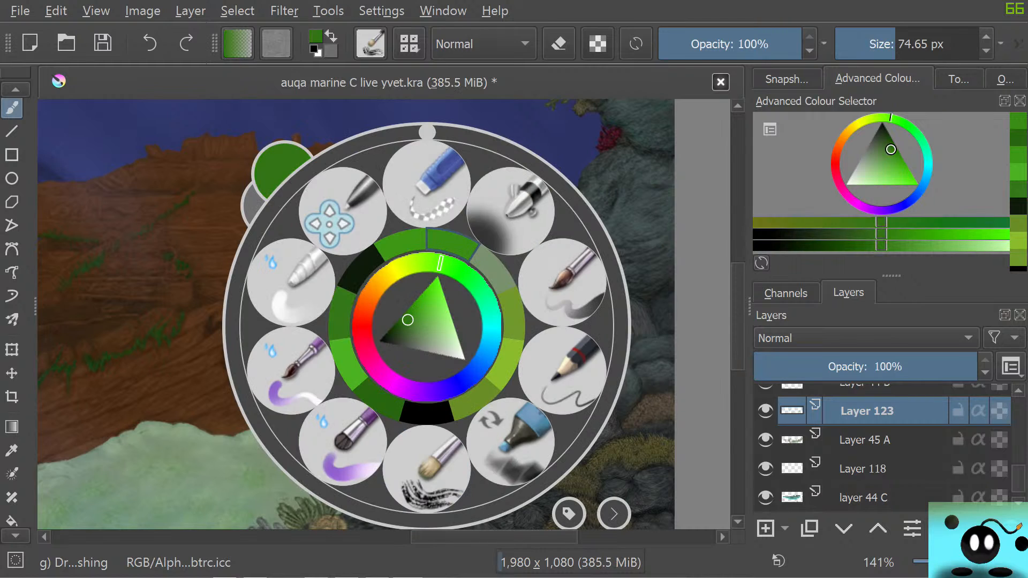
right_click(415, 297)
mouse_move(528, 382)
left_mouse_down()
mouse_move(512, 409)
mouse_move(482, 396)
left_mouse_up()
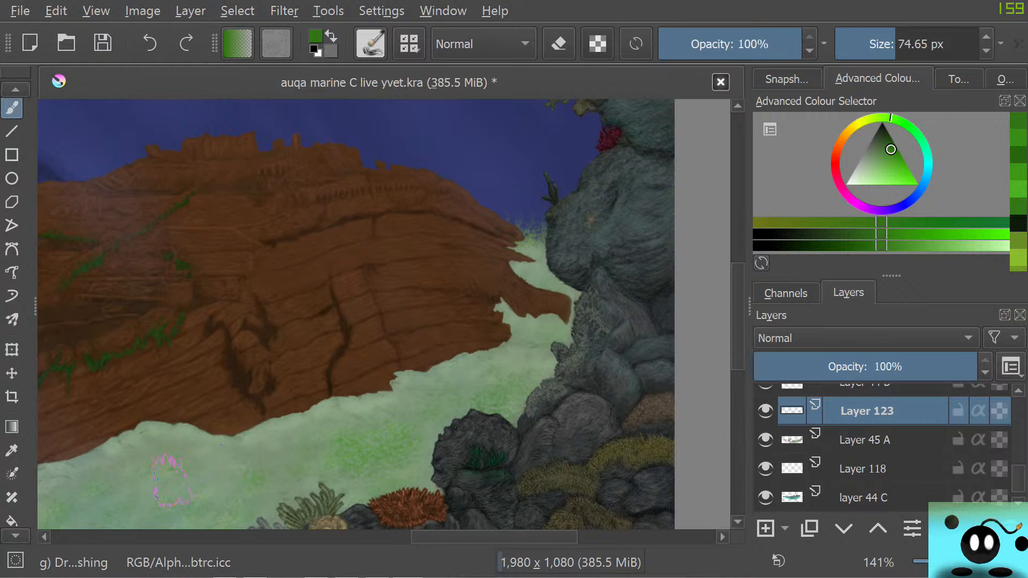
Choose an even deeper green and add darker grass touches to the narrow strip of sand beside the stern and rocks
left_click_drag(494, 537, 453, 537)
left_click_drag(738, 316, 738, 347)
left_click_drag(437, 537, 339, 537)
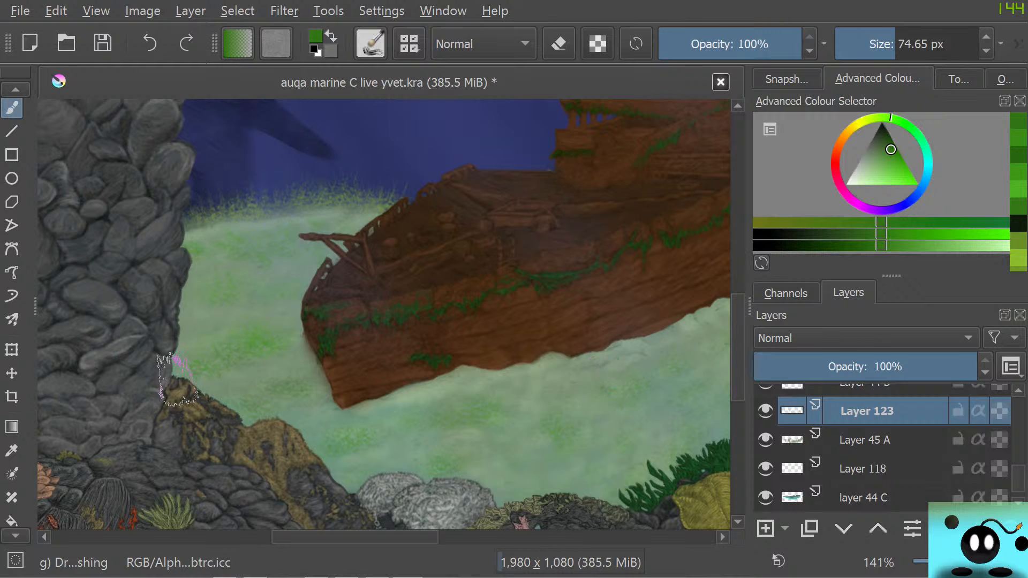
left_click_drag(355, 537, 508, 537)
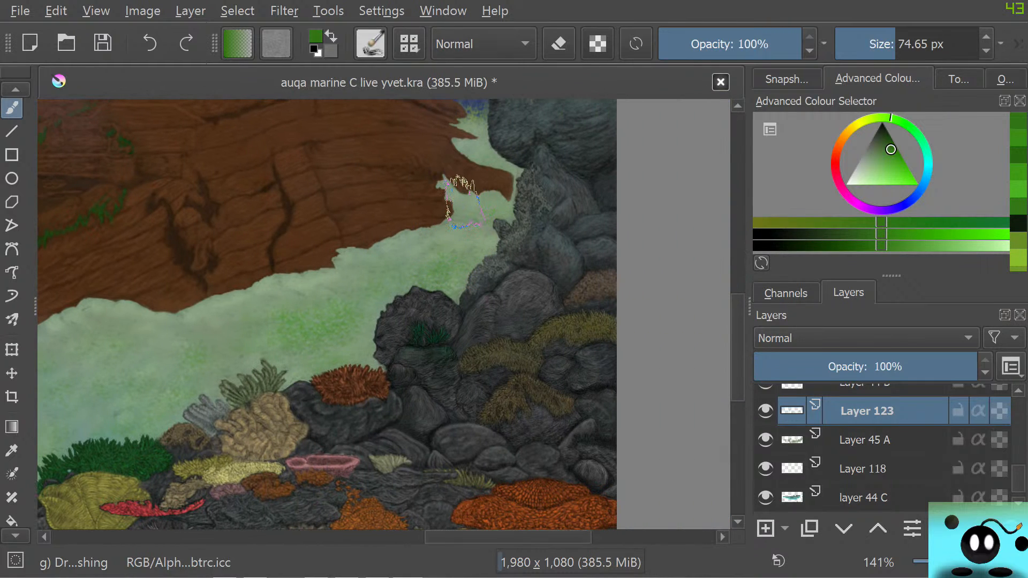
right_click(464, 201)
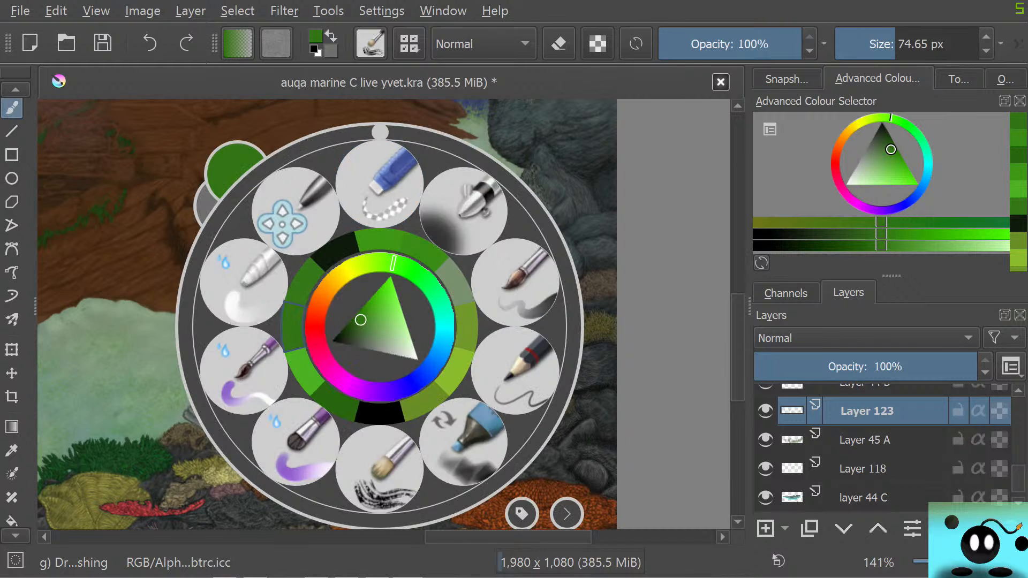
left_click(349, 324)
left_click(172, 107)
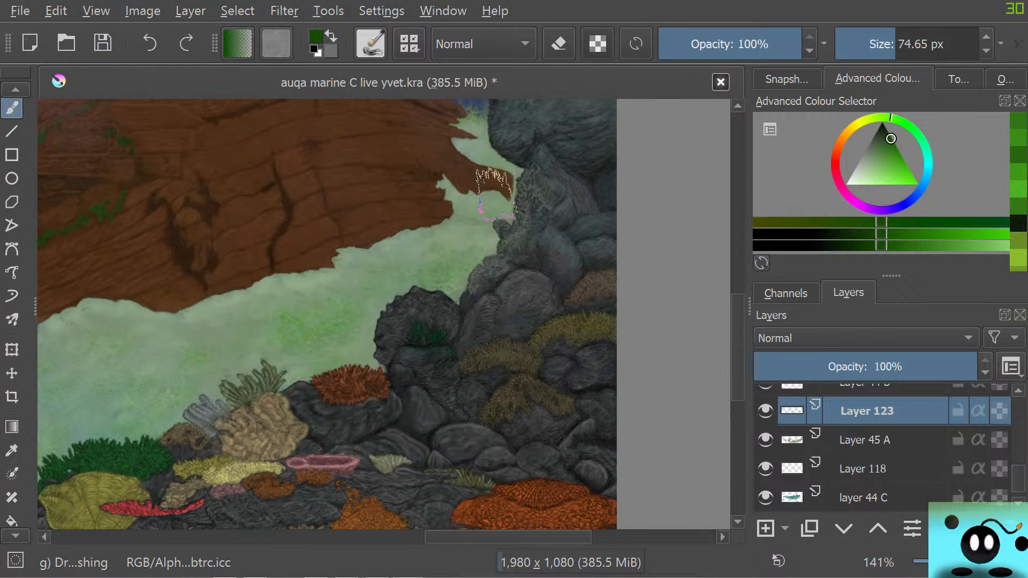
mouse_move(493, 182)
left_mouse_down()
mouse_move(456, 193)
mouse_move(457, 169)
mouse_move(452, 177)
mouse_move(479, 186)
mouse_move(500, 171)
mouse_move(484, 139)
mouse_move(483, 151)
mouse_move(468, 149)
mouse_move(466, 135)
mouse_move(450, 144)
mouse_move(472, 128)
mouse_move(446, 144)
mouse_move(440, 187)
mouse_move(422, 171)
left_mouse_up()
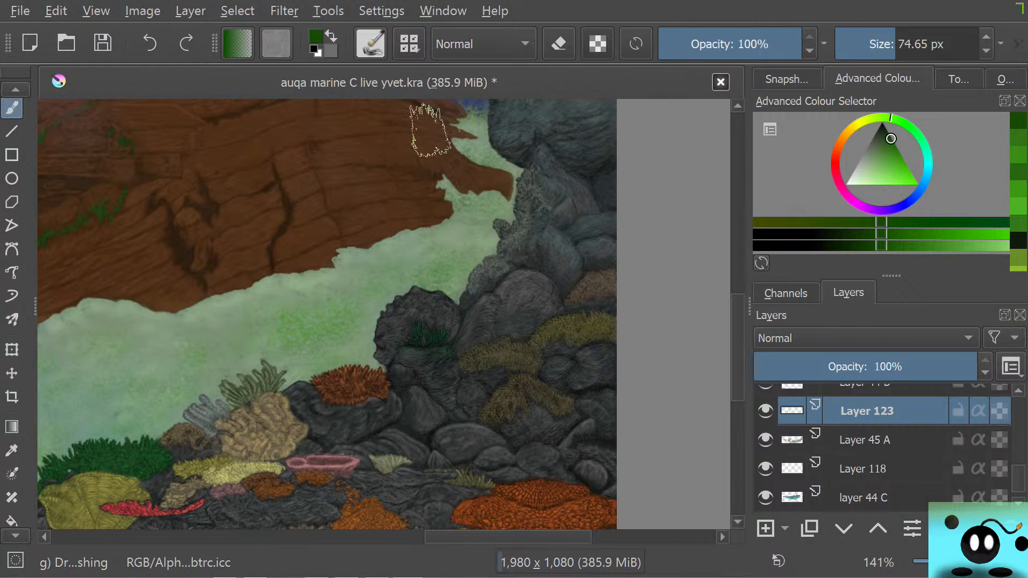
Add more dark green grass strokes on the sand just below the ship's bow
scroll(411, 216, "down", 4)
scroll(411, 216, "up", 4)
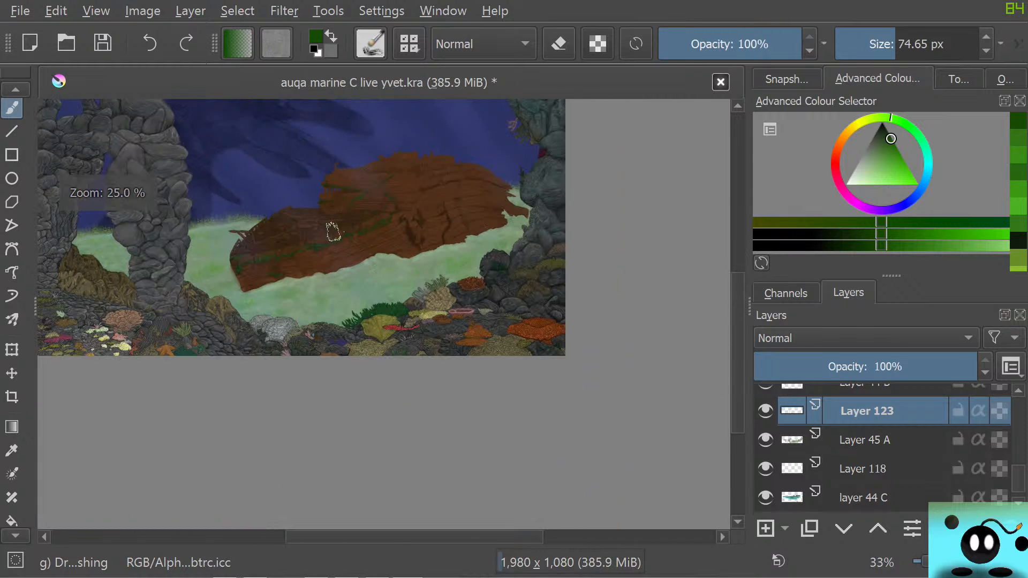
scroll(124, 225, "down", 3)
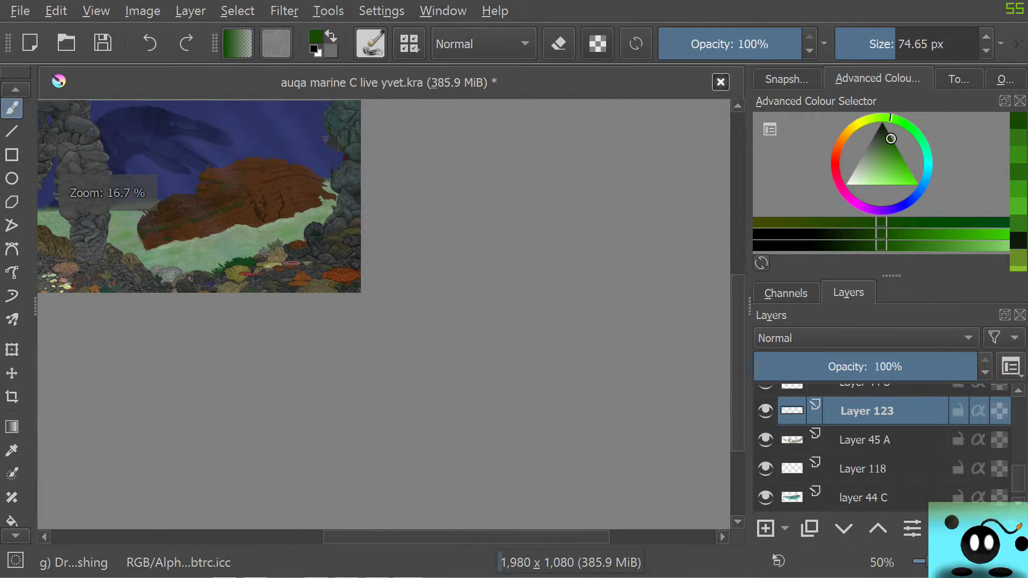
scroll(123, 225, "up", 1)
scroll(123, 225, "down", 1)
scroll(107, 214, "up", 2)
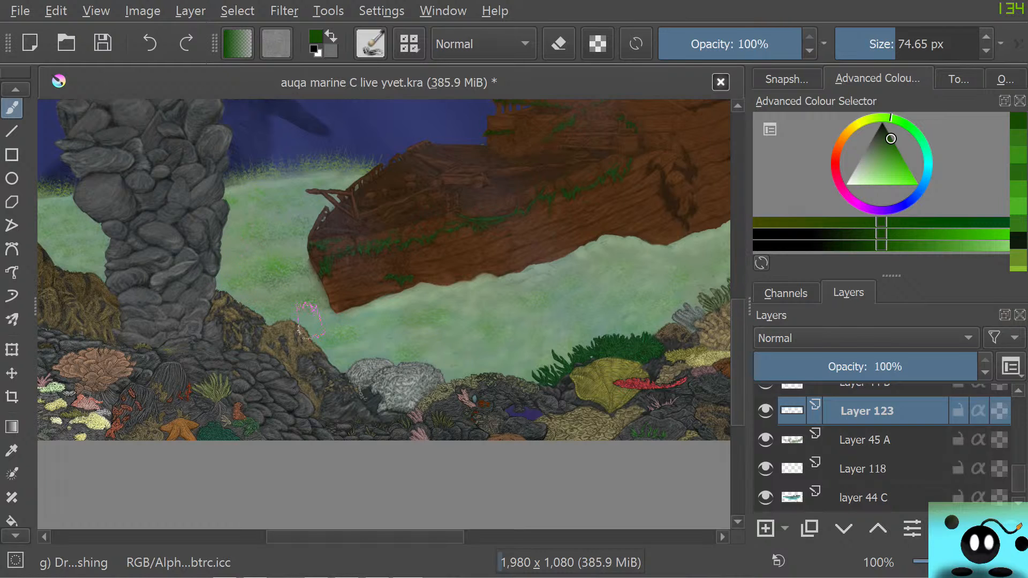
left_click_drag(411, 302, 364, 319)
scroll(339, 522, "right", 3)
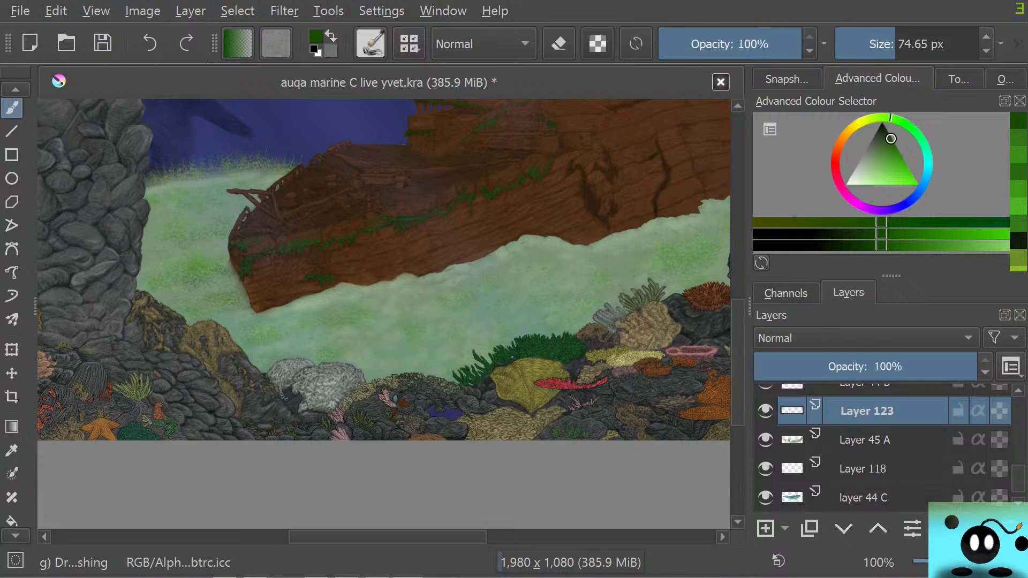
Add a filter mask with the Motion Blur filter to the grass on Layer 123
right_click(868, 411)
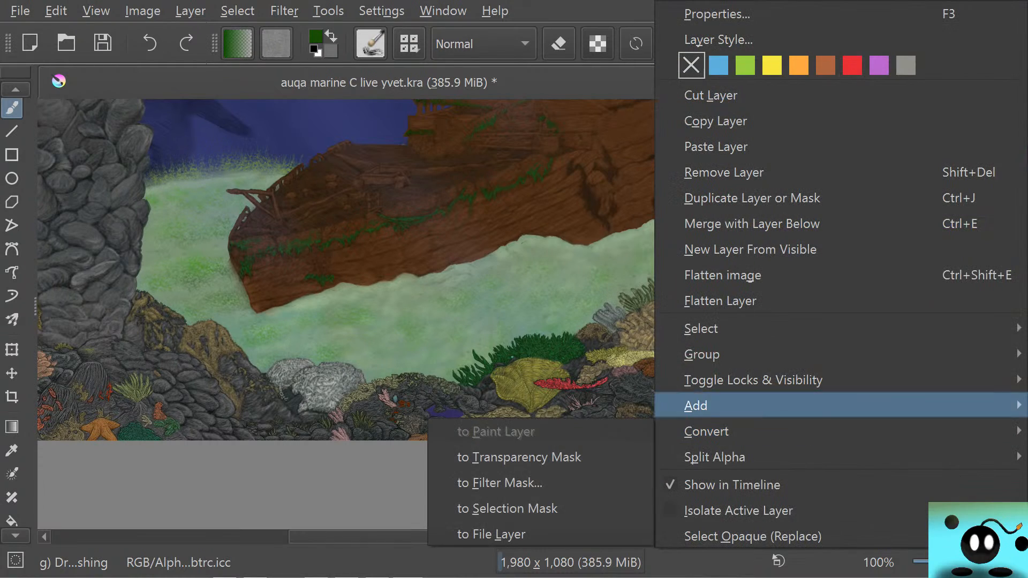
mouse_move(804, 406)
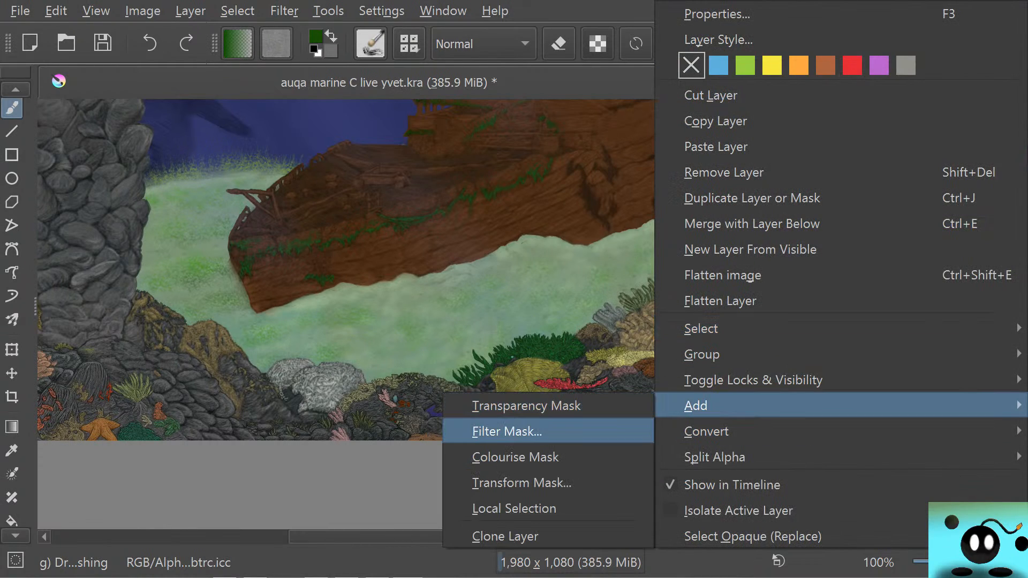
key("Return")
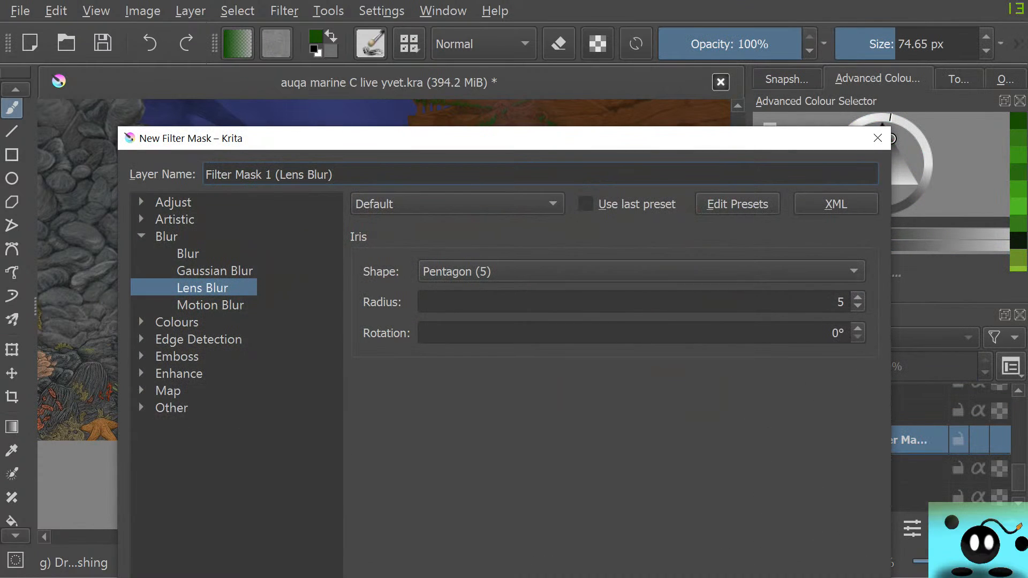
left_click_drag(505, 138, 348, 16)
left_click(187, 234)
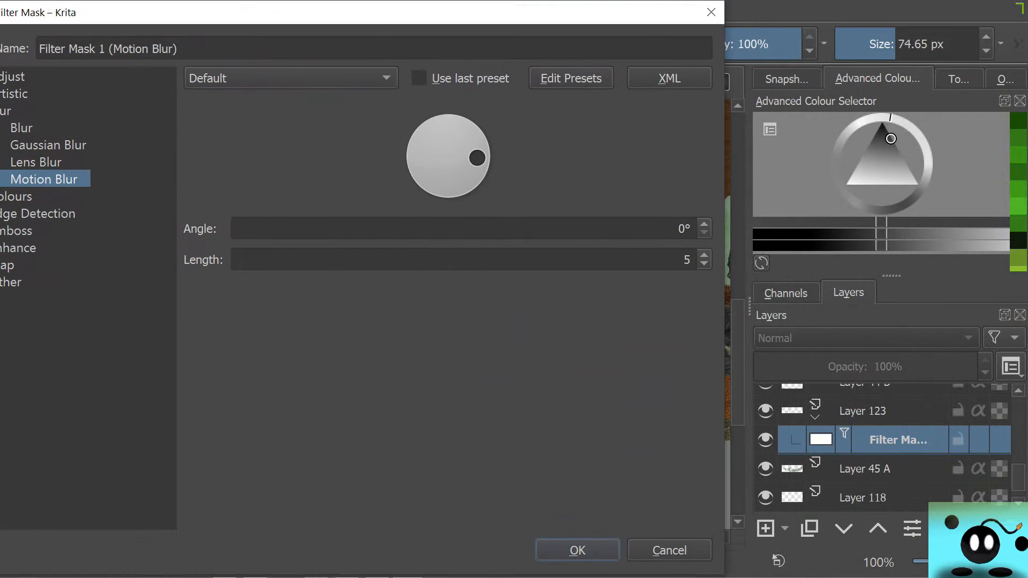
key("Return")
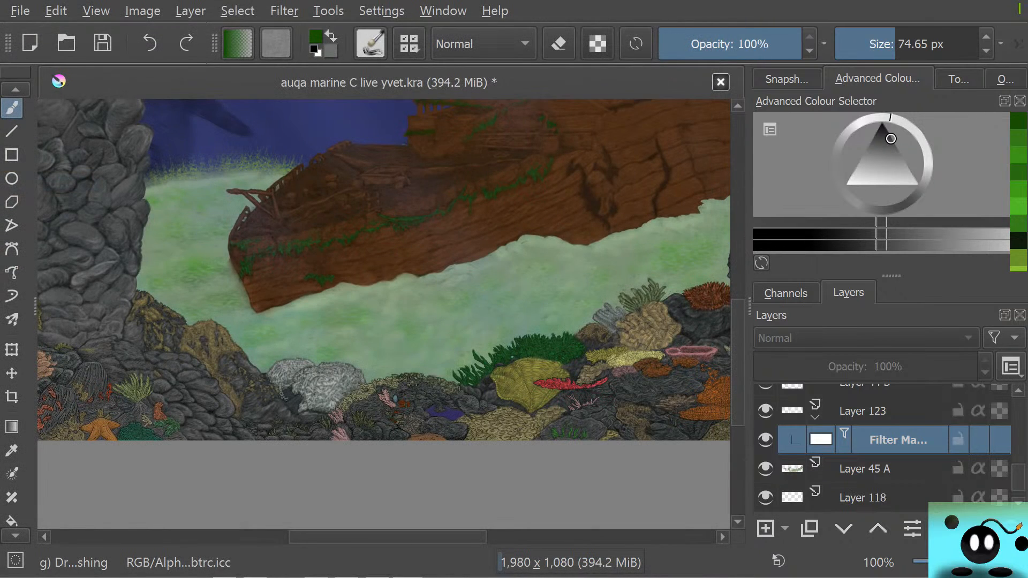
Open the Motion Blur mask's properties and try an angle of 174° with a length of 20
right_click(897, 440)
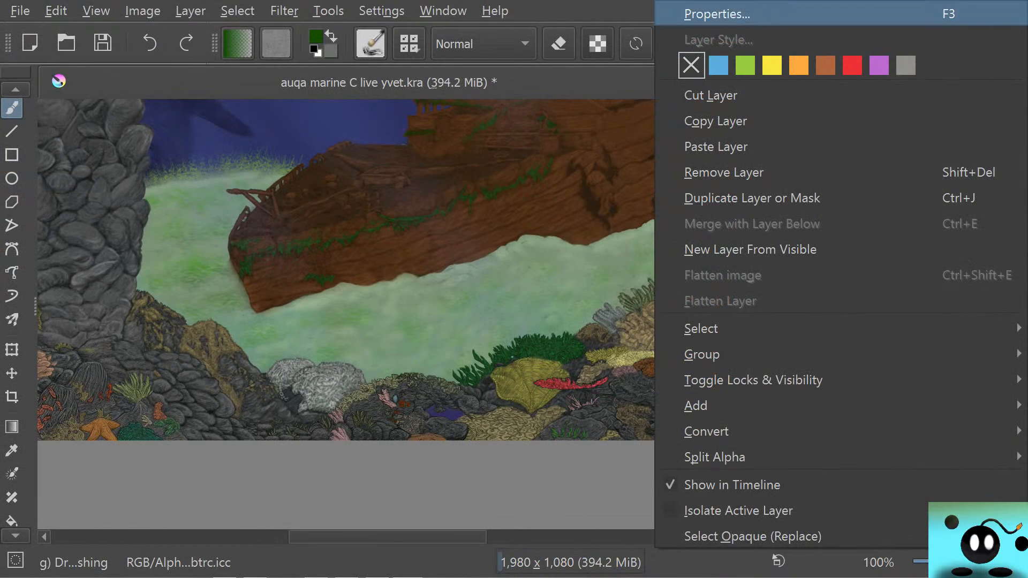
left_click(718, 13)
mouse_move(510, 129)
left_mouse_down()
mouse_move(513, 147)
mouse_move(504, 124)
left_mouse_up()
left_click_drag(533, 250, 475, 246)
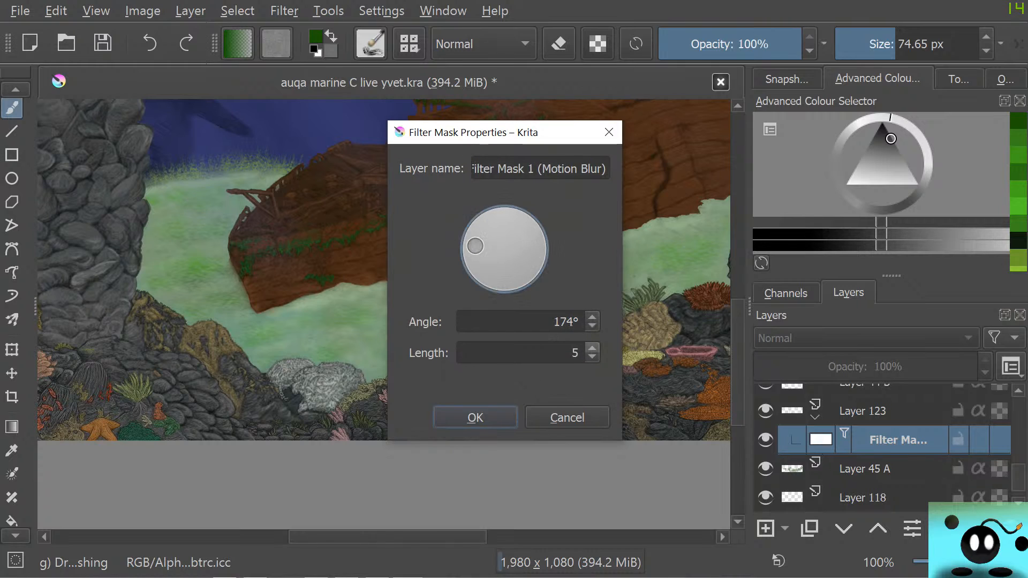
left_click(593, 349)
left_click(592, 349)
left_click(592, 349)
left_click(592, 348)
left_click(592, 348)
left_click(592, 349)
left_click(592, 349)
double_click(593, 349)
left_click(592, 349)
left_click(592, 349)
left_click(592, 349)
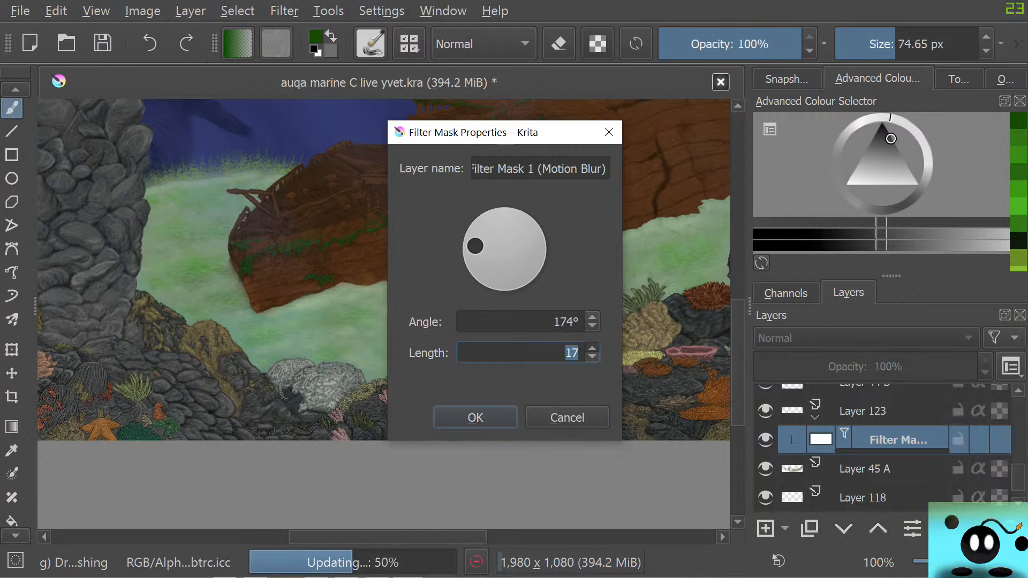
left_click(592, 348)
left_click(593, 348)
left_click(593, 348)
Set the Motion Blur angle to 55°, reduce its length to about 5, and apply the mask properties
left_click_drag(475, 248, 521, 225)
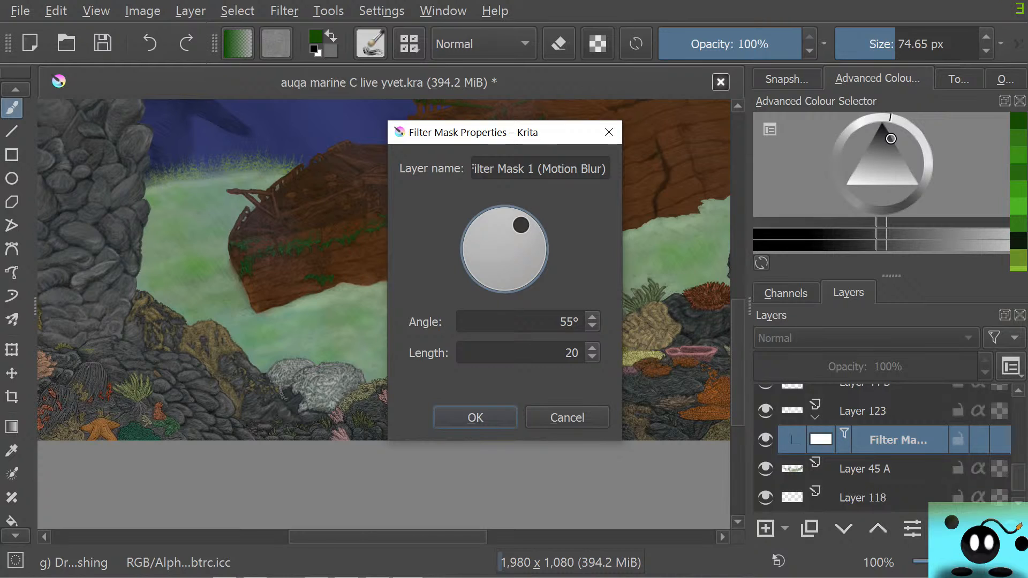
left_click(566, 352)
left_click(593, 358)
left_click(592, 357)
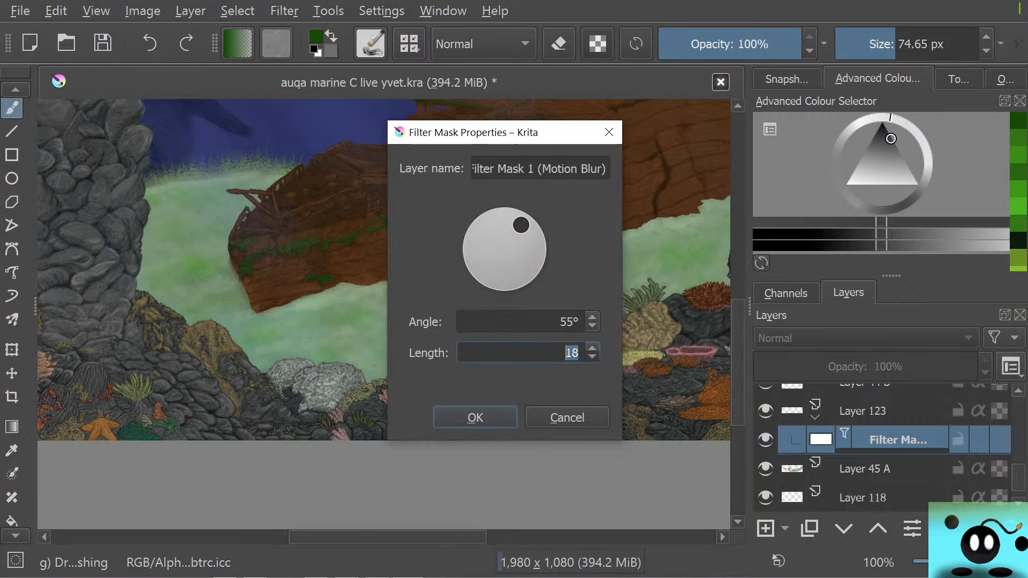
left_click(593, 357)
left_click(592, 358)
left_click(593, 357)
double_click(593, 357)
left_click(593, 357)
left_click(593, 357)
left_click(592, 357)
left_click(592, 358)
left_click(592, 357)
left_click(592, 357)
left_click(592, 357)
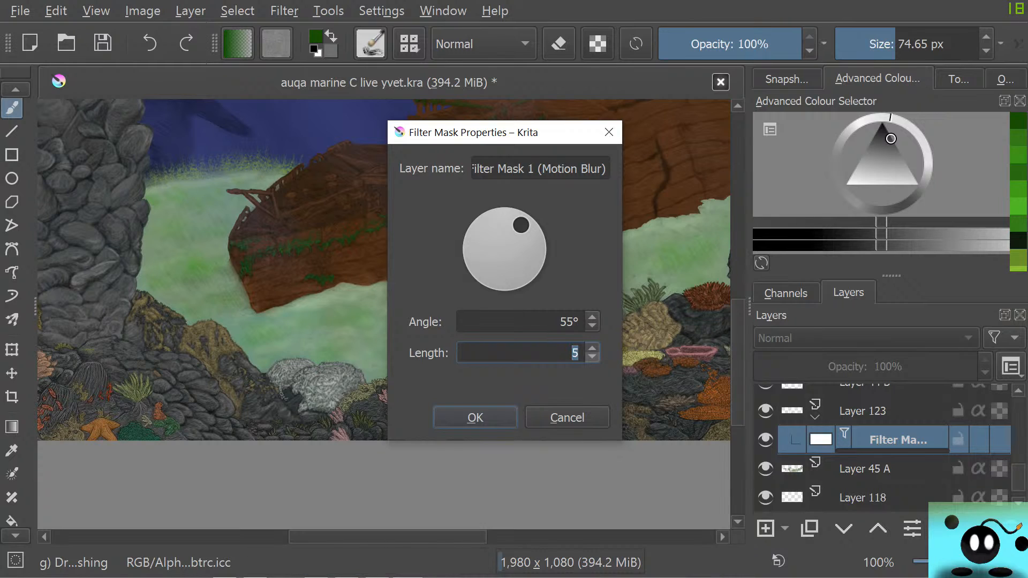
double_click(592, 357)
left_click(592, 348)
left_click(592, 348)
left_click(481, 417)
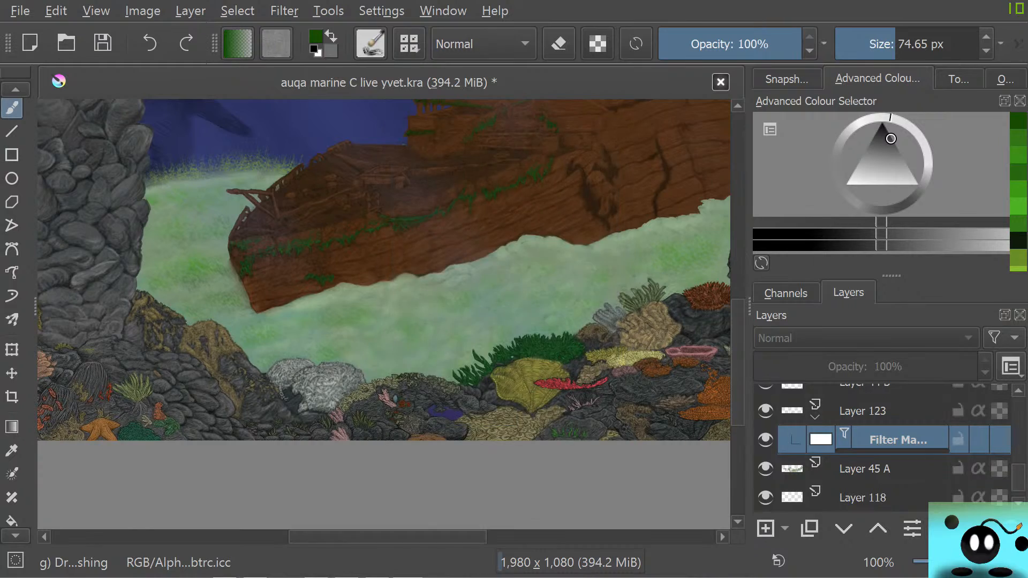
Examine the blurred grass on the sand around the thick column, the ship's bow and the rock arch
scroll(509, 285, "down", 3)
scroll(504, 275, "up", 3)
scroll(158, 344, "up", 4)
scroll(80, 309, "down", 3)
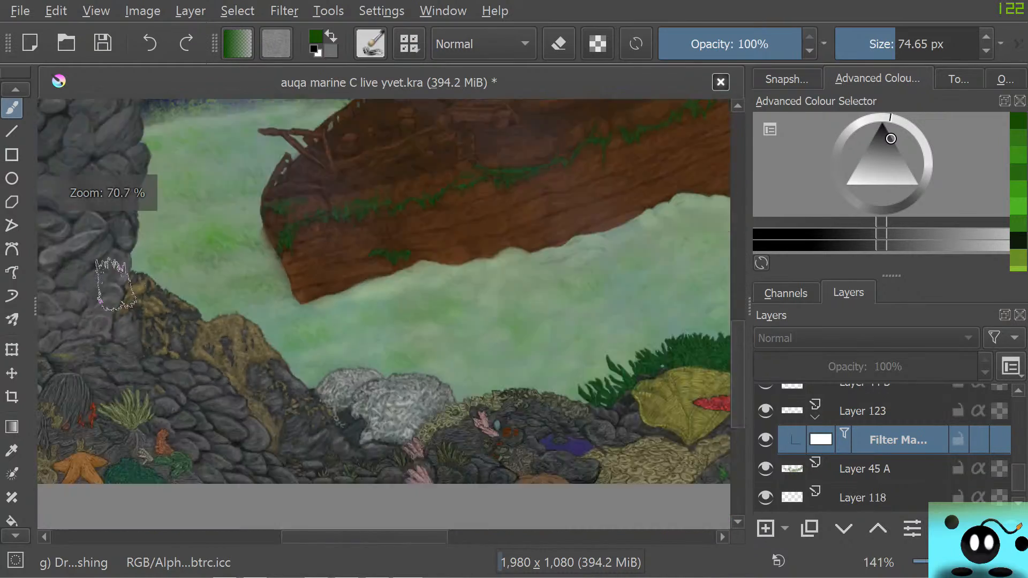
scroll(107, 241, "up", 4)
scroll(404, 280, "down", 2)
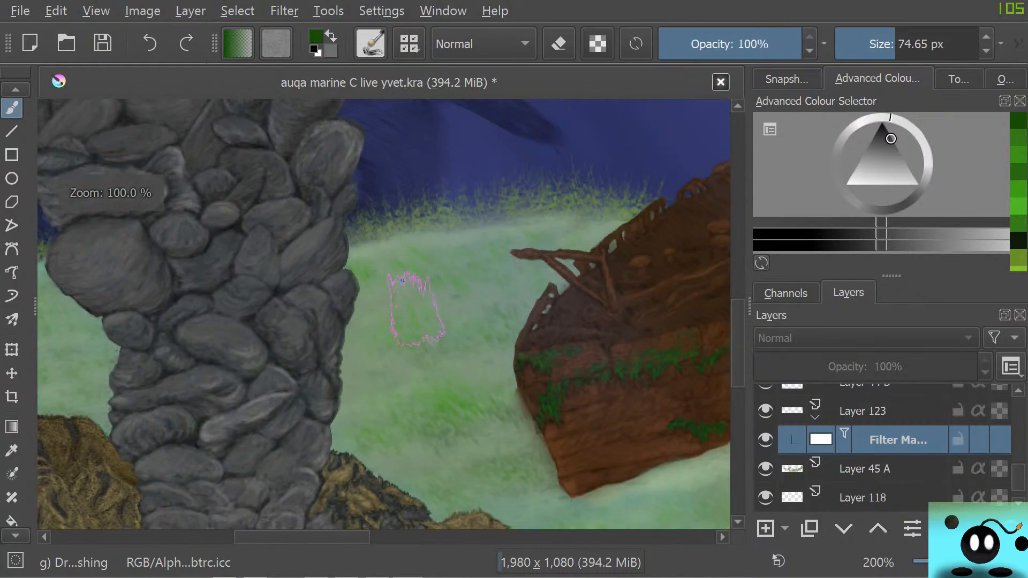
scroll(435, 360, "down", 2)
scroll(375, 354, "up", 2)
scroll(353, 367, "up", 1)
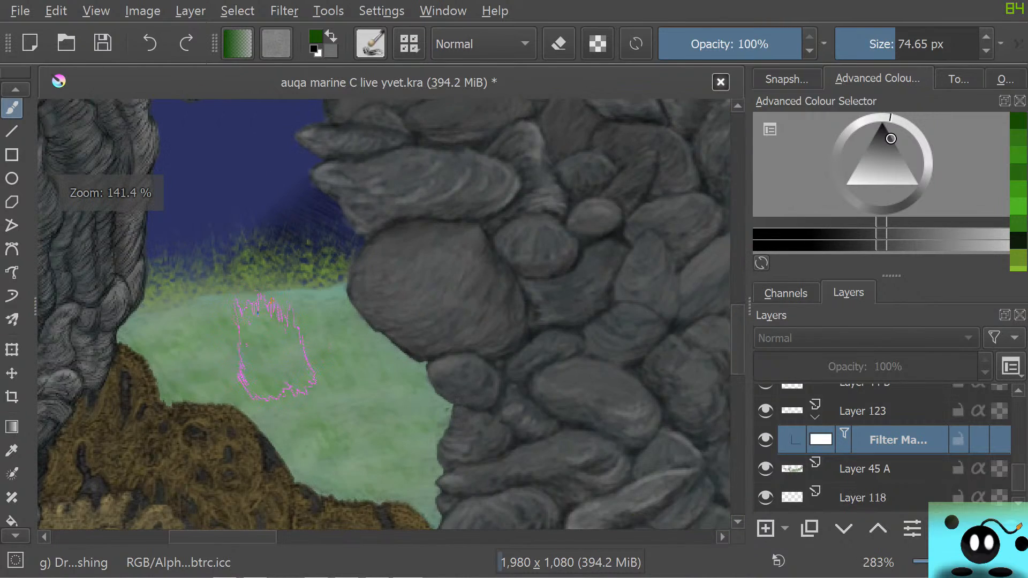
scroll(353, 369, "down", 4)
scroll(532, 362, "up", 1)
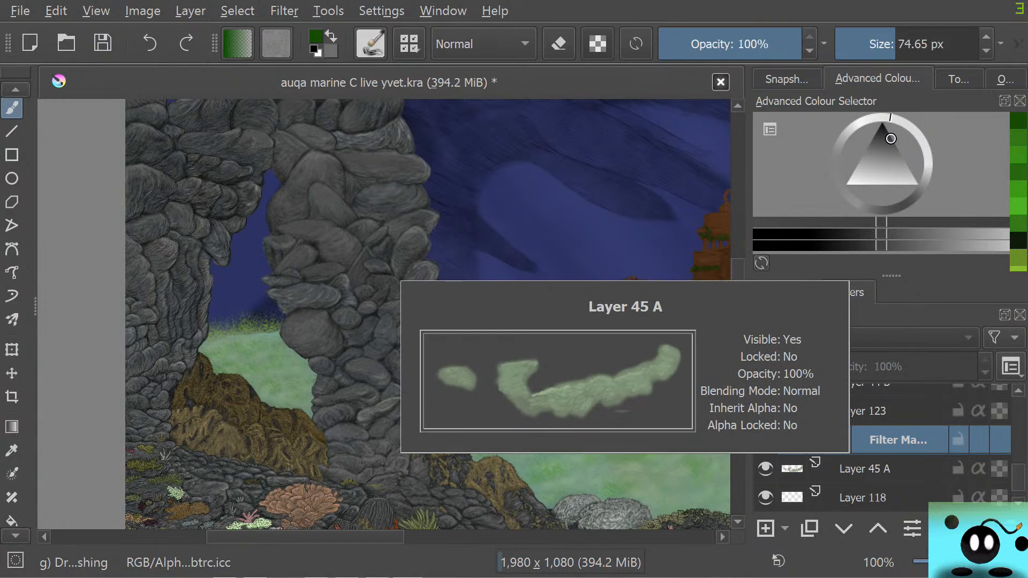
Add a filter mask with the Motion Blur filter to the grass on Layer 122
scroll(878, 450, "down", 2)
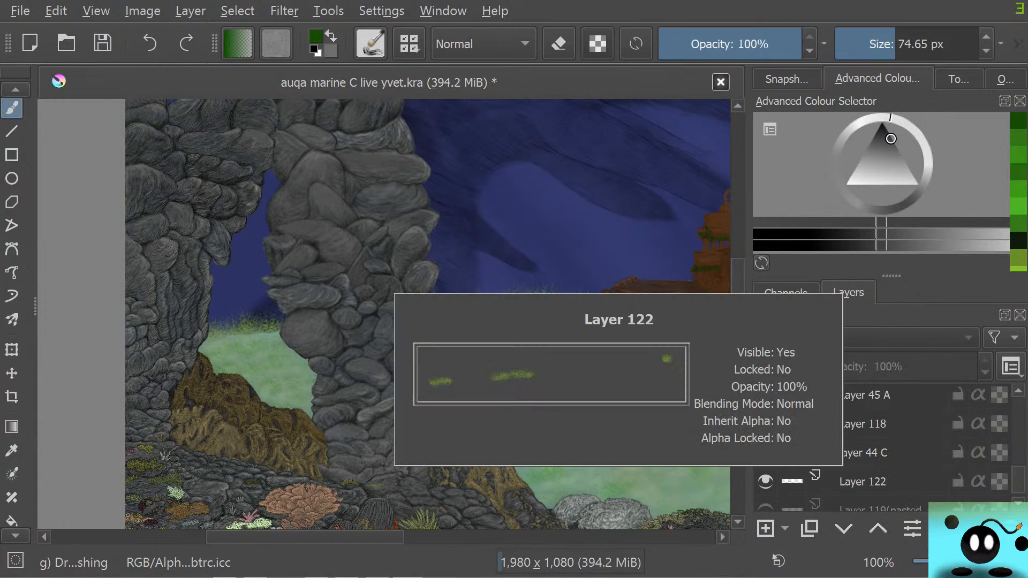
right_click(845, 482)
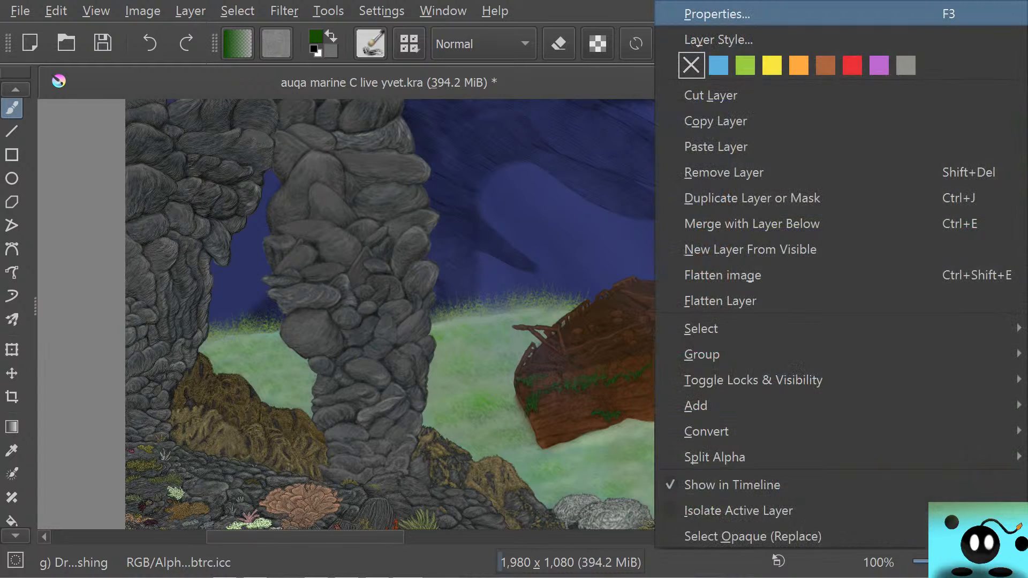
left_click(718, 14)
left_click(794, 138)
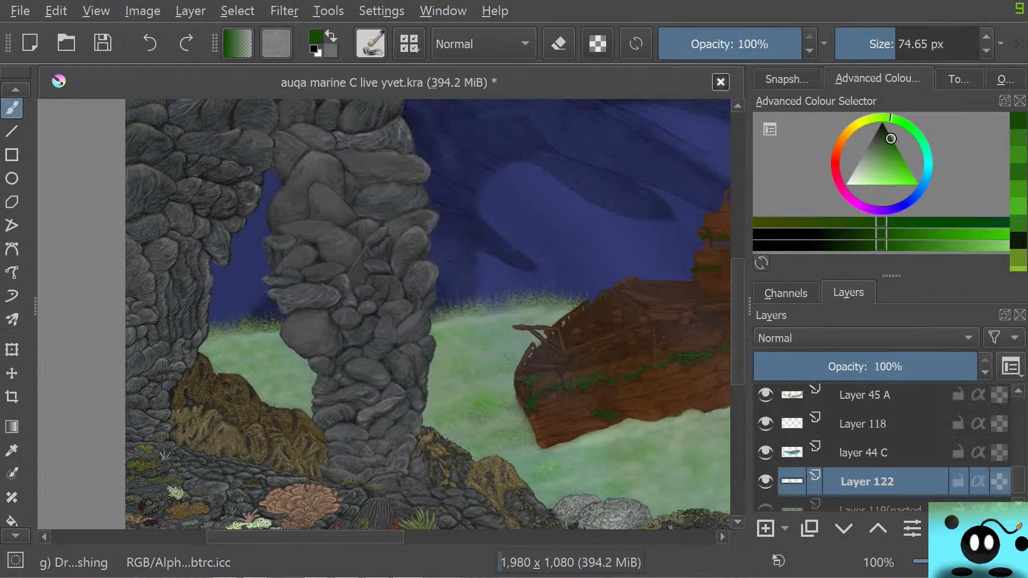
right_click(868, 482)
mouse_move(696, 406)
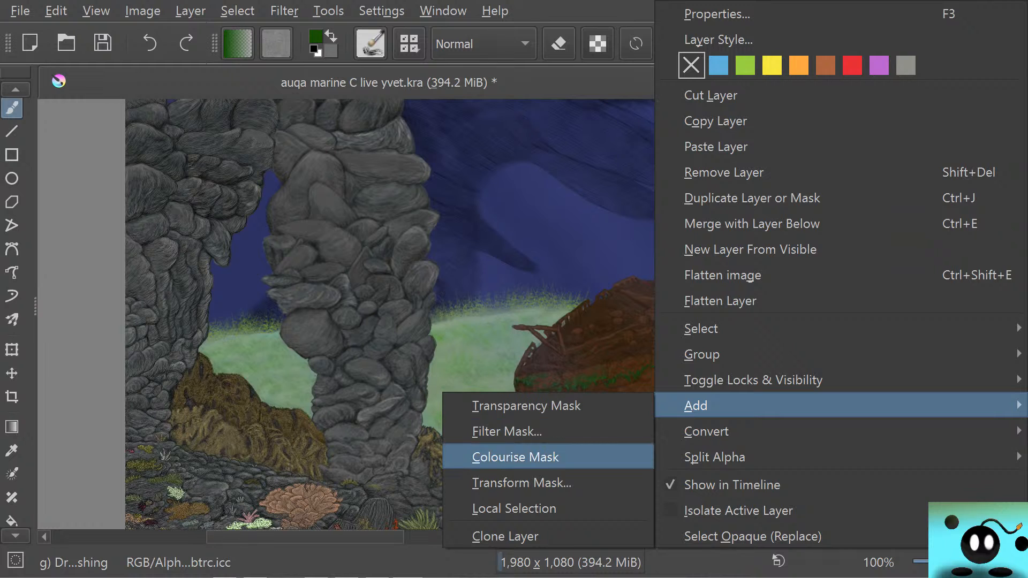
left_click(507, 432)
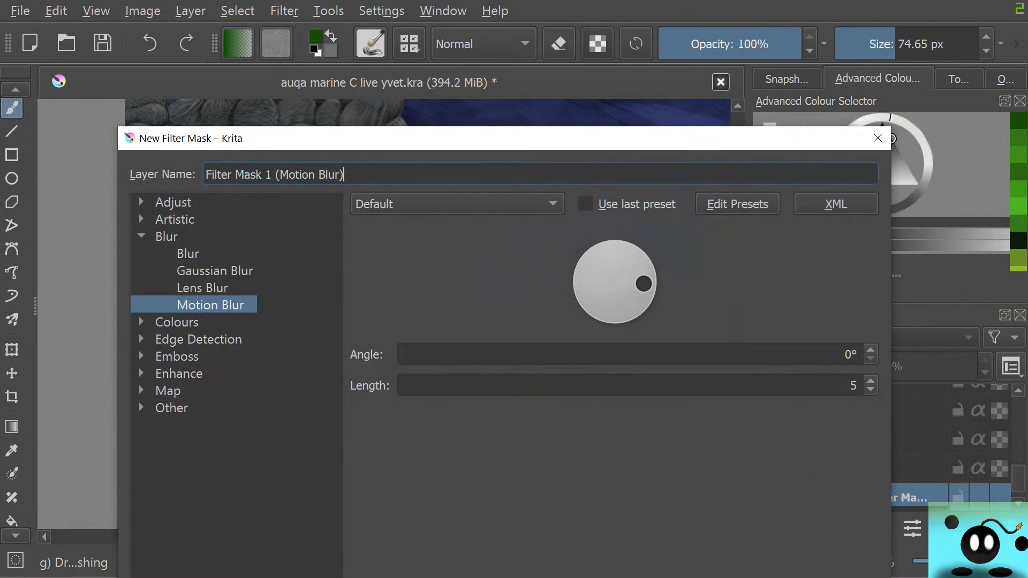
left_click_drag(504, 138, 464, 53)
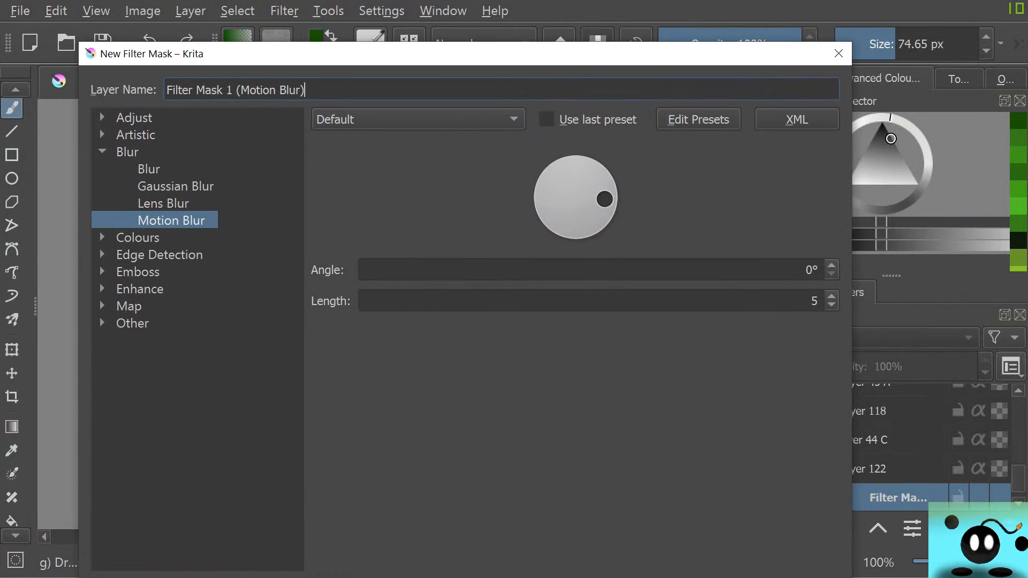
left_click_drag(528, 61, 430, 10)
left_click(601, 551)
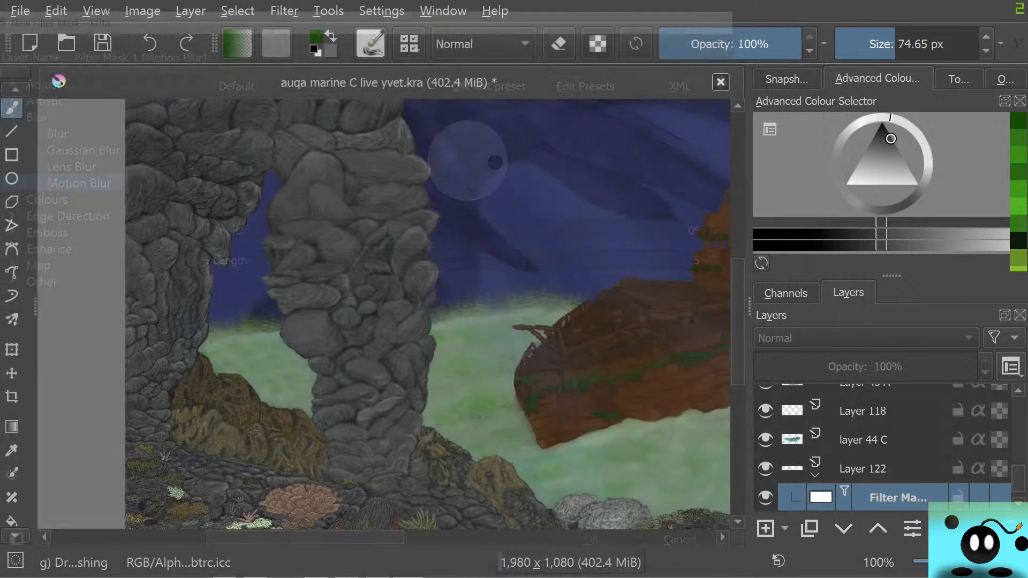
Set the Motion Blur mask on Layer 122 to an angle of 105° and a length of 2, and apply the properties
right_click(898, 497)
left_click(713, 11)
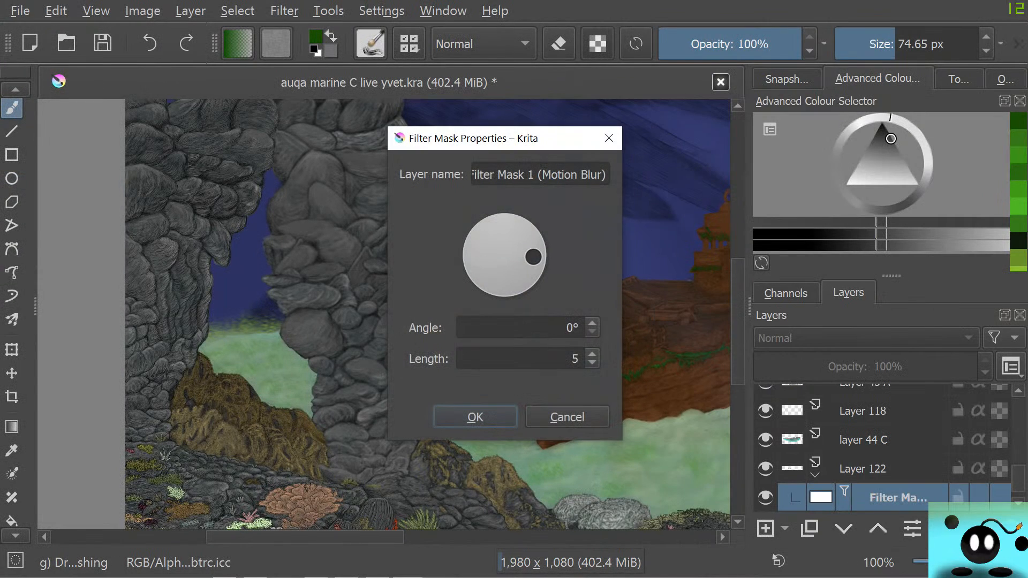
left_click_drag(533, 257, 497, 226)
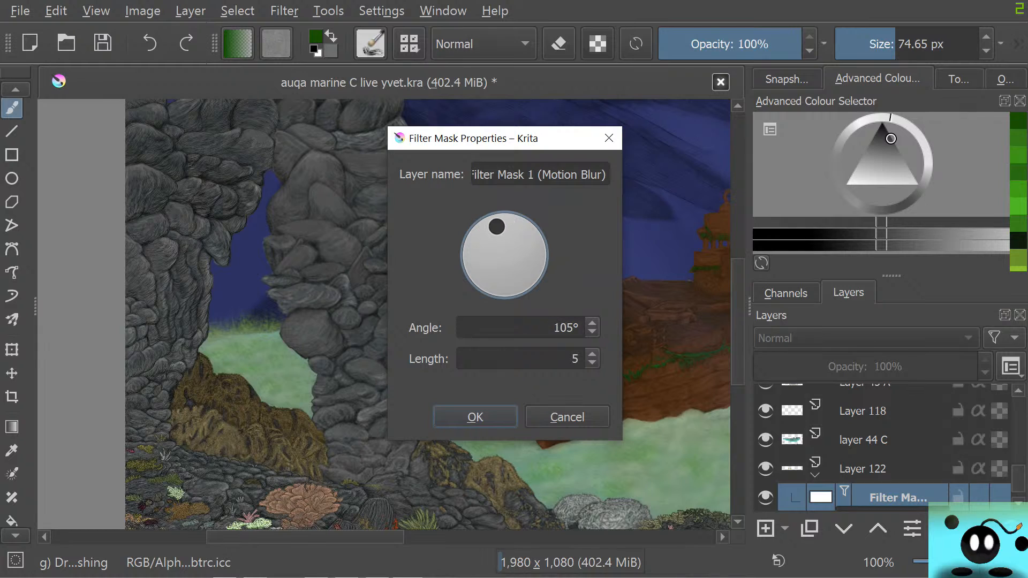
left_click(593, 363)
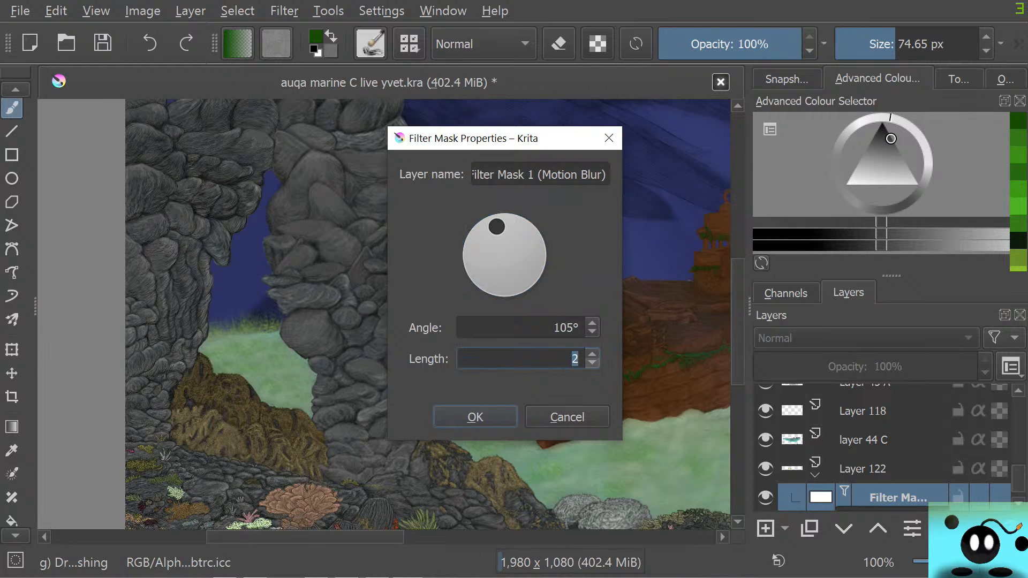
left_click(592, 363)
left_click(475, 417)
scroll(339, 285, "down", 6)
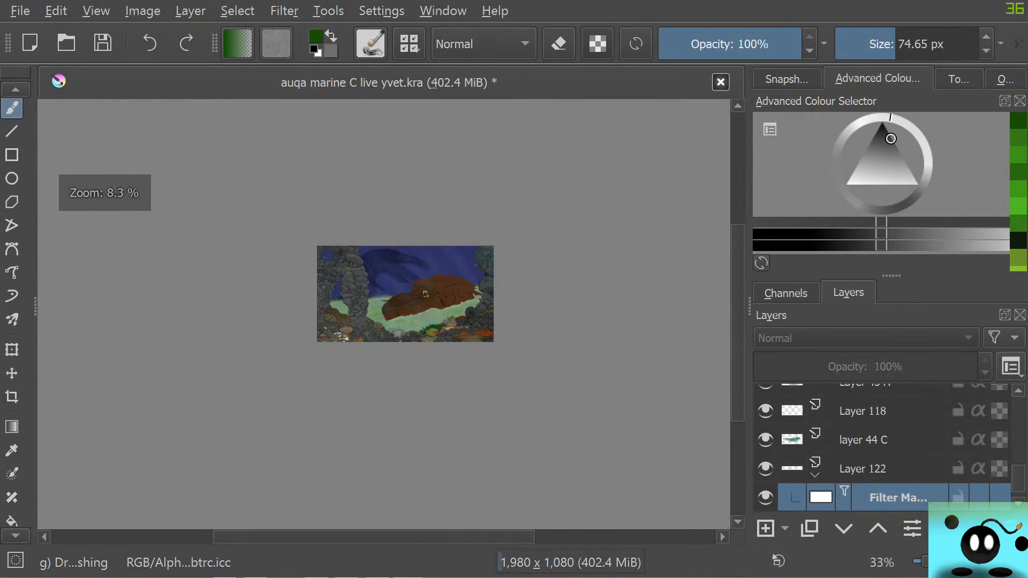
scroll(168, 316, "up", 4)
scroll(168, 316, "up", 3)
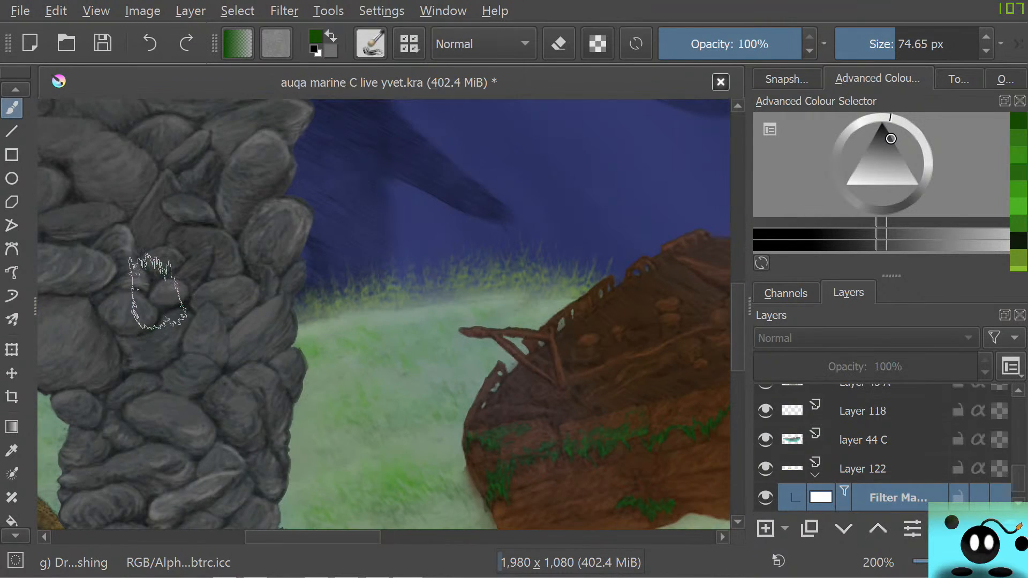
scroll(161, 289, "down", 2)
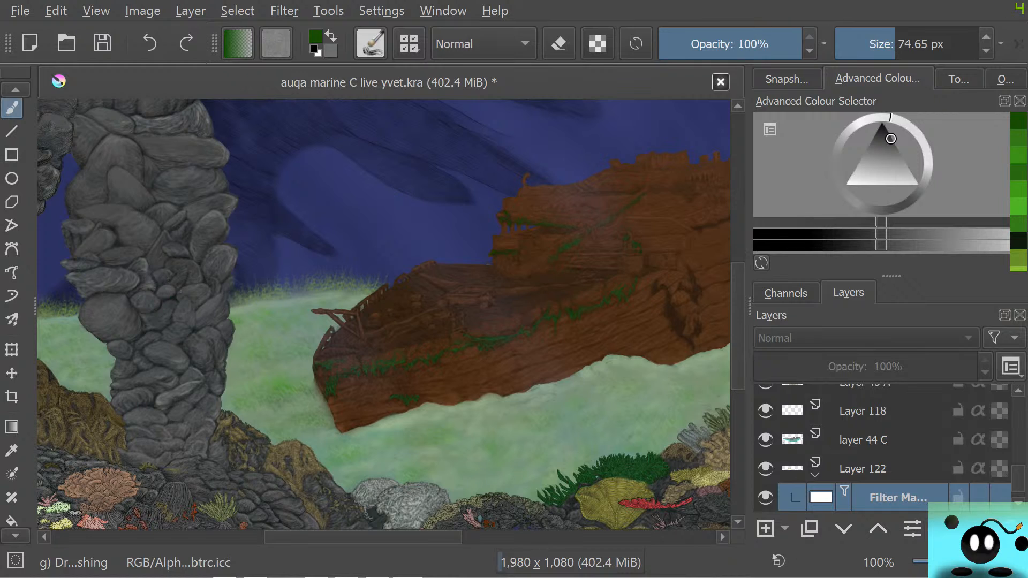
Switch to YouTube Studio to read the stream's live chat, and return to Krita
key("alt+Tab")
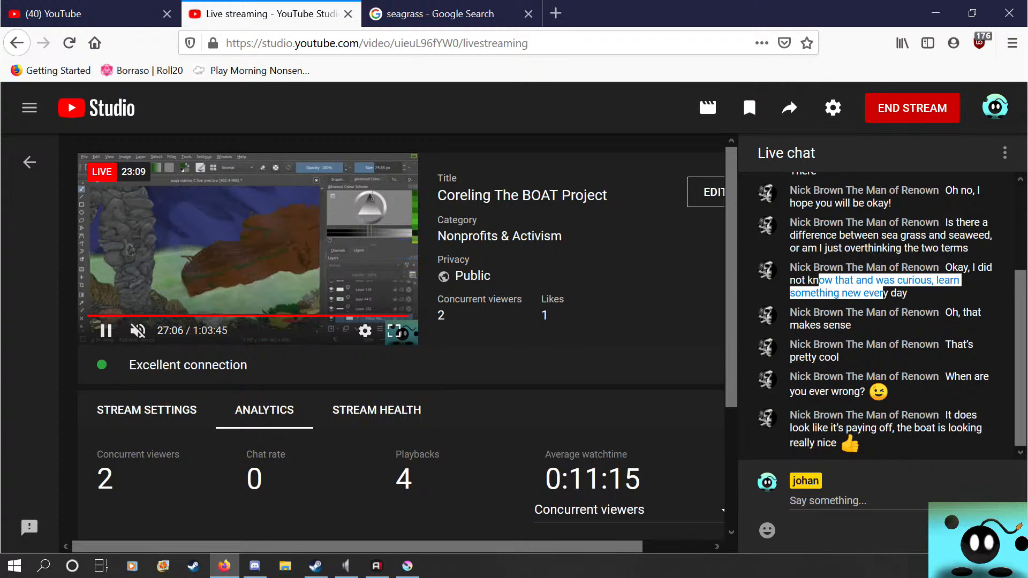
left_click(408, 566)
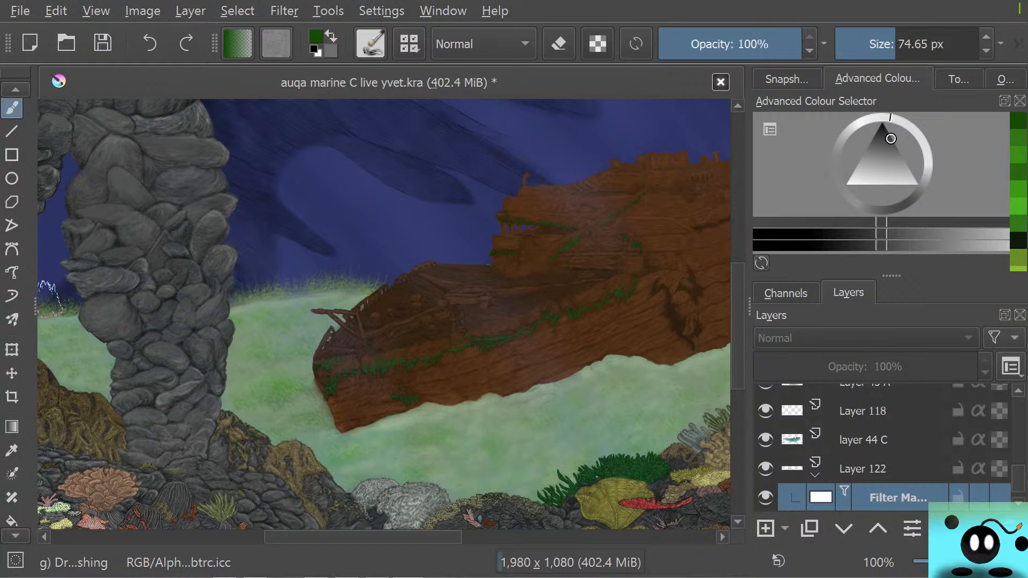
Examine the whole composition, from the rock columns and horizon grass to the shipwreck and the dark shape in the water
scroll(573, 364, "down", 7)
scroll(588, 347, "up", 4)
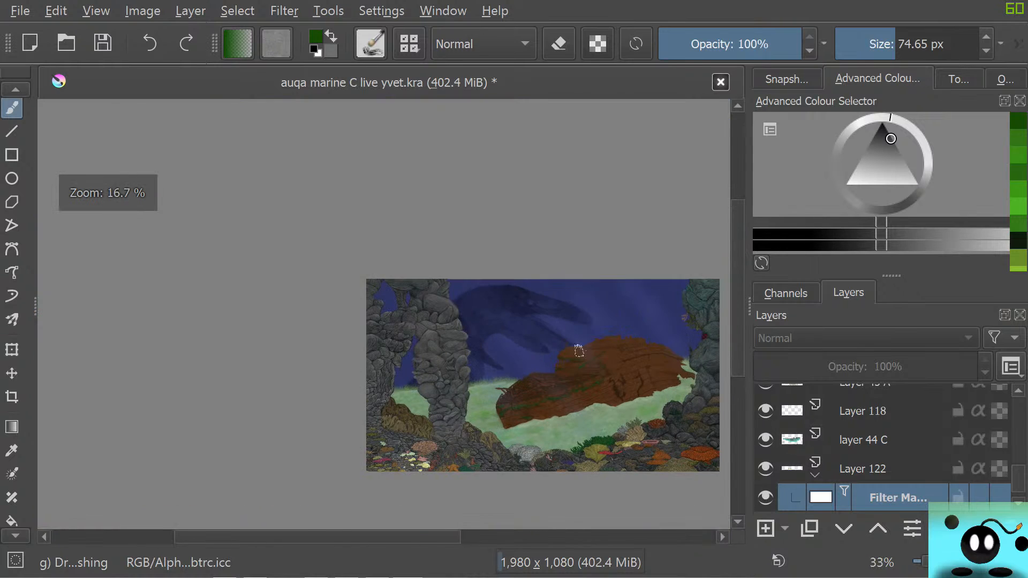
scroll(588, 347, "down", 1)
scroll(651, 330, "up", 5)
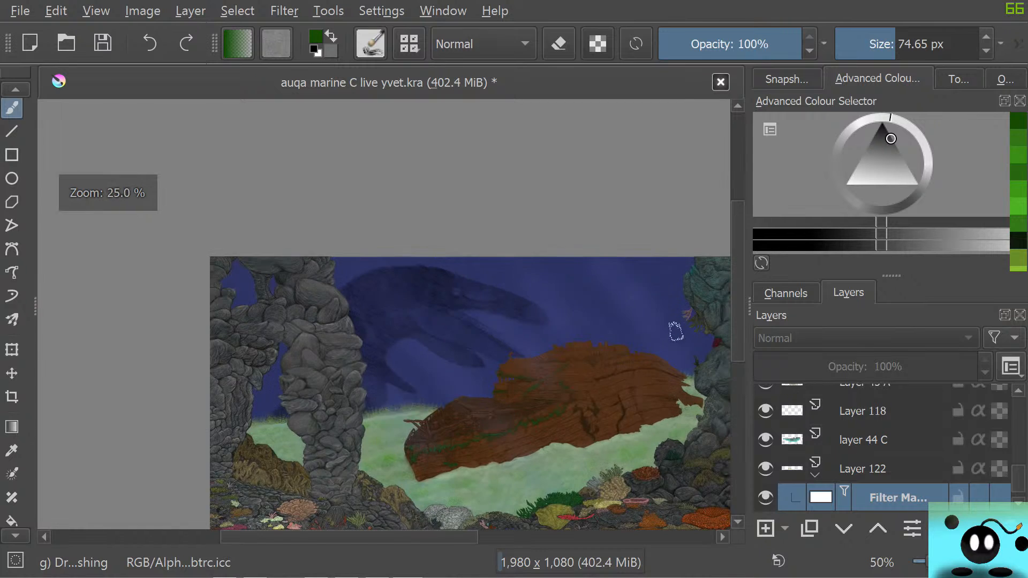
scroll(609, 333, "down", 2)
scroll(597, 332, "up", 2)
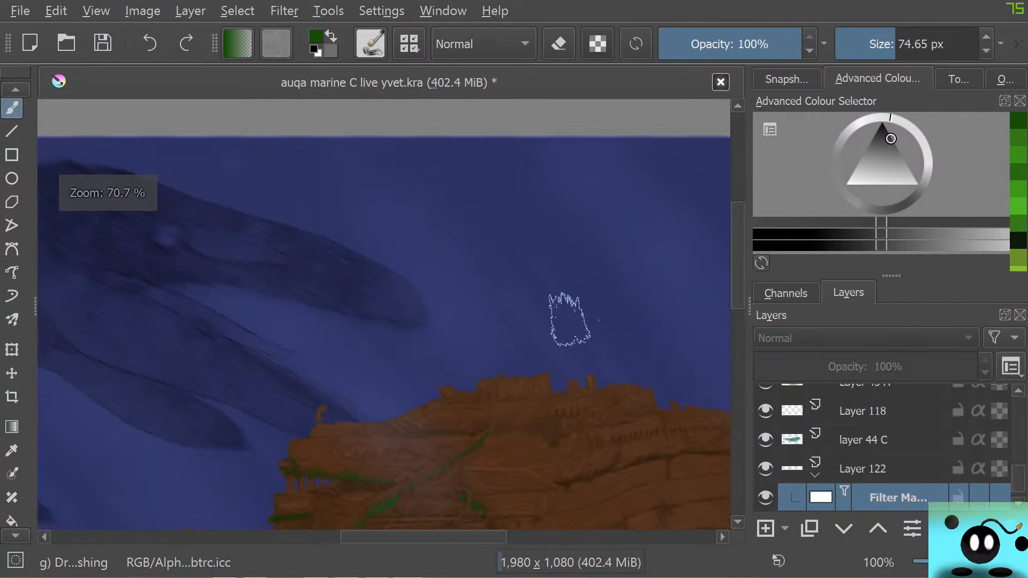
scroll(554, 317, "down", 4)
scroll(492, 369, "up", 4)
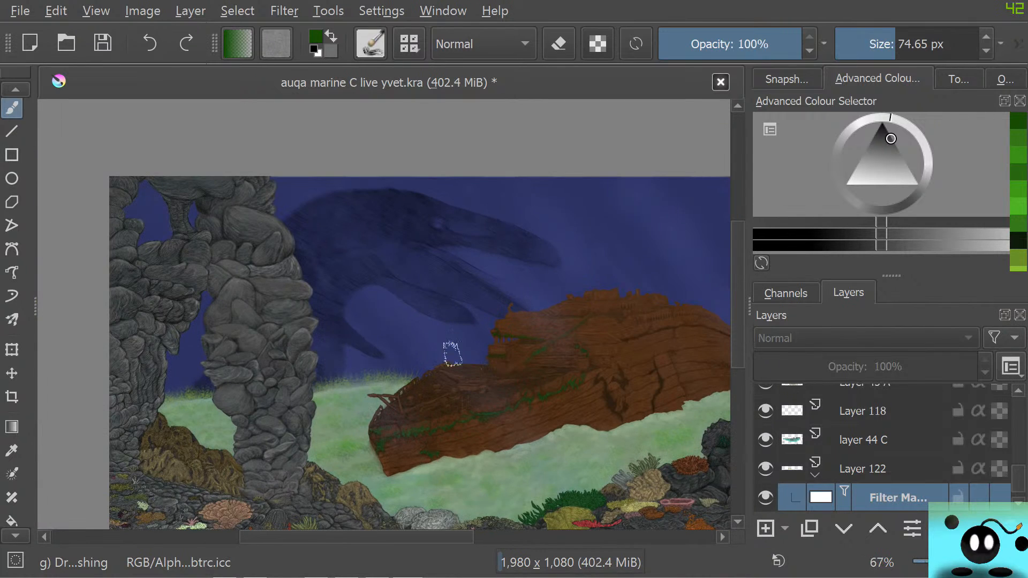
scroll(451, 327, "down", 4)
scroll(361, 340, "up", 1)
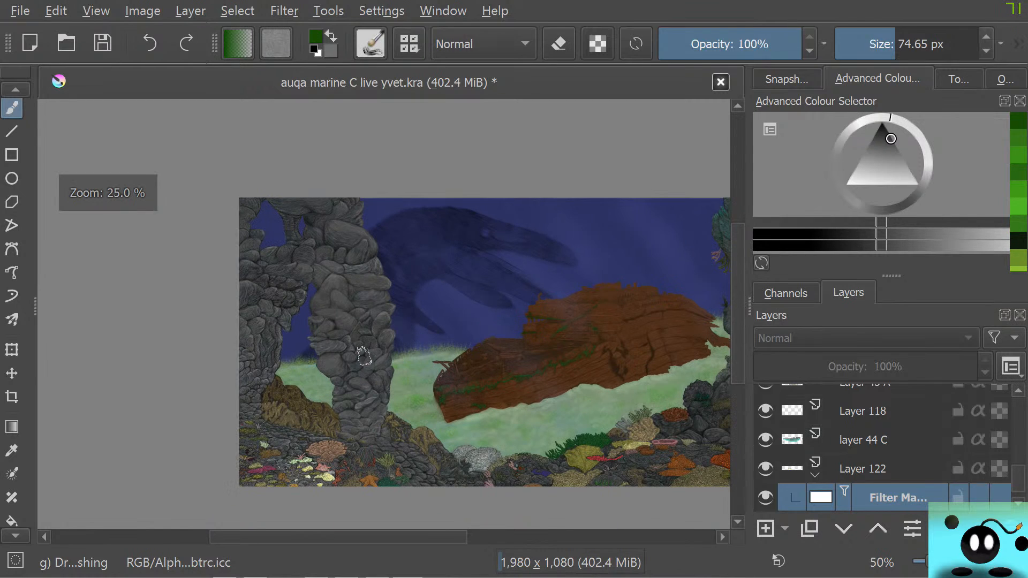
Save the painting under its existing file name
scroll(377, 356, "down", 1)
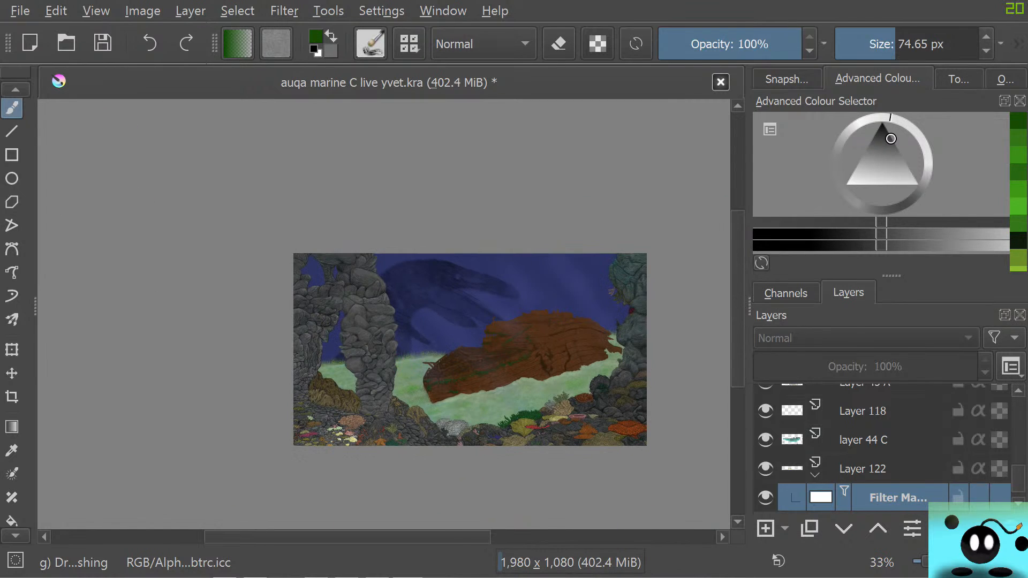
left_click(103, 43)
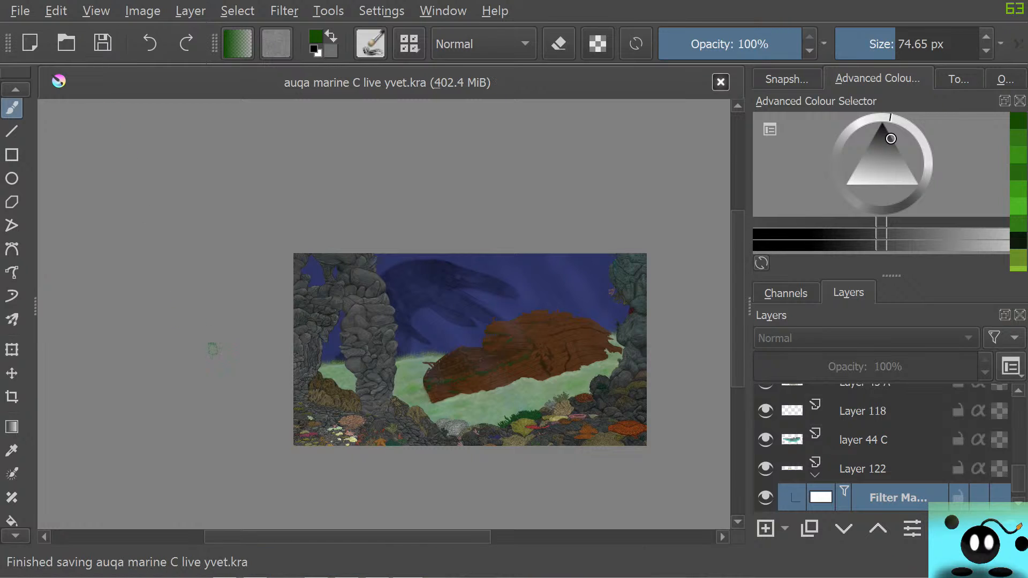
Inspect the seabed and horizon grass between the rock columns and the ship's bow
scroll(236, 413, "up", 1)
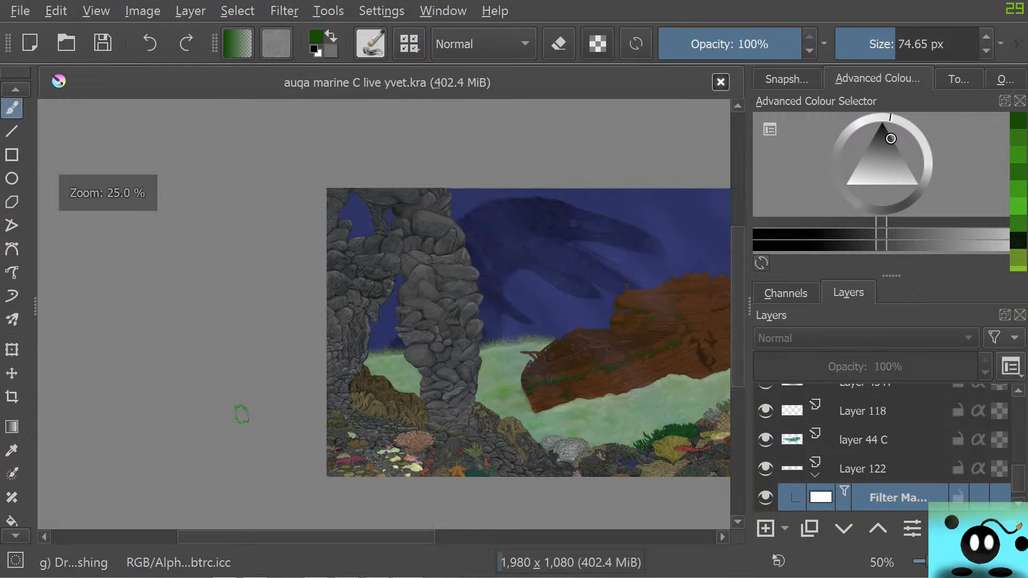
scroll(631, 420, "down", 2)
scroll(642, 434, "up", 3)
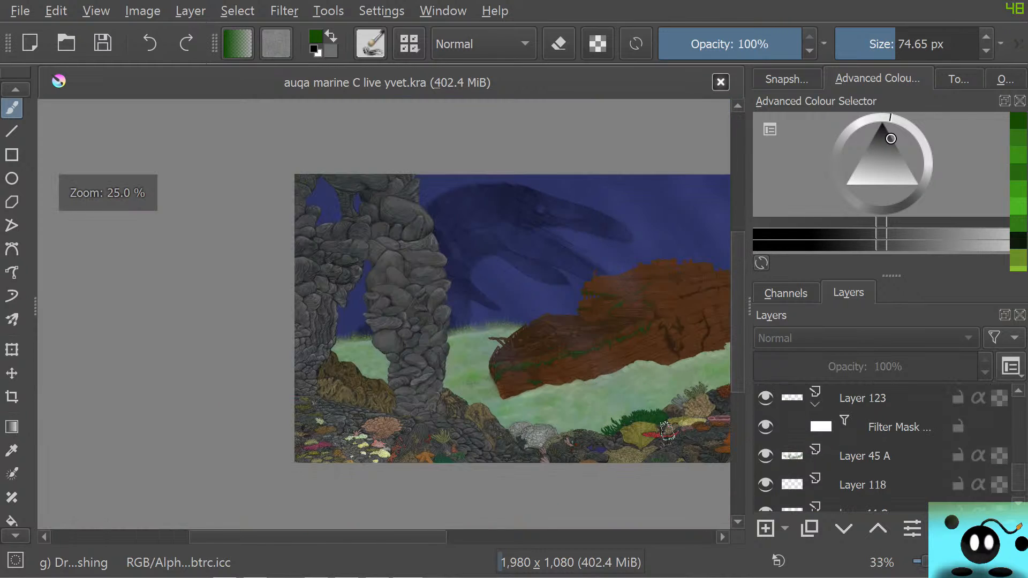
left_click_drag(353, 537, 332, 537)
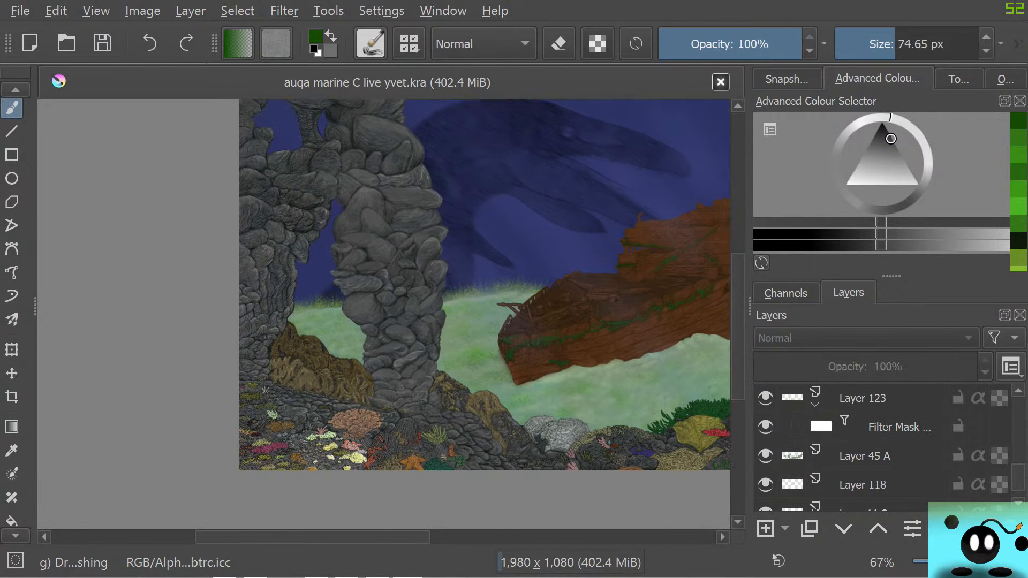
scroll(356, 362, "down", 2)
scroll(520, 291, "up", 1)
scroll(436, 318, "up", 1)
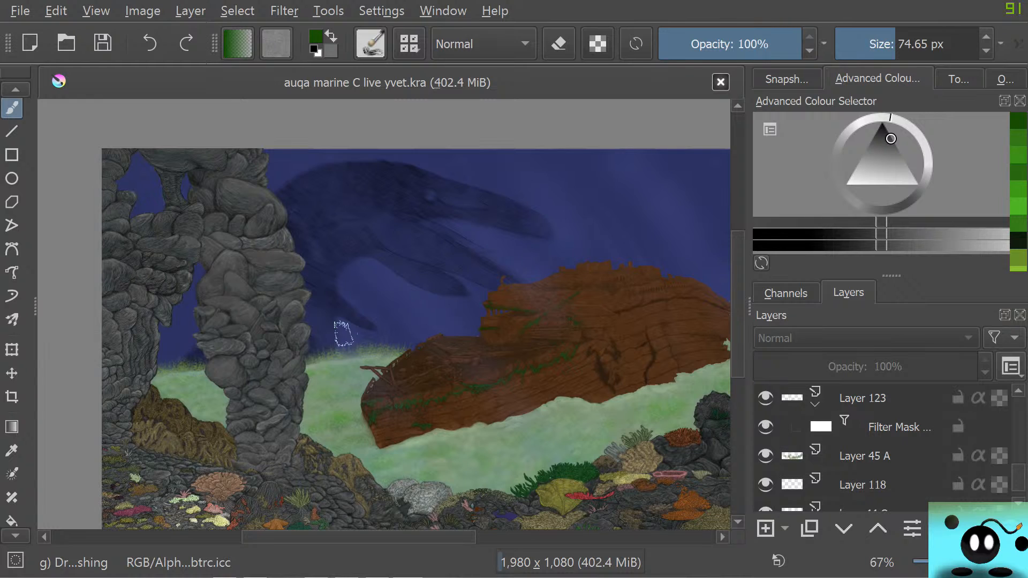
Temporarily show the pasted shipwreck reference on Layer 43 to compare it with the painted wreck, and hide it again
left_click_drag(1019, 477, 1019, 411)
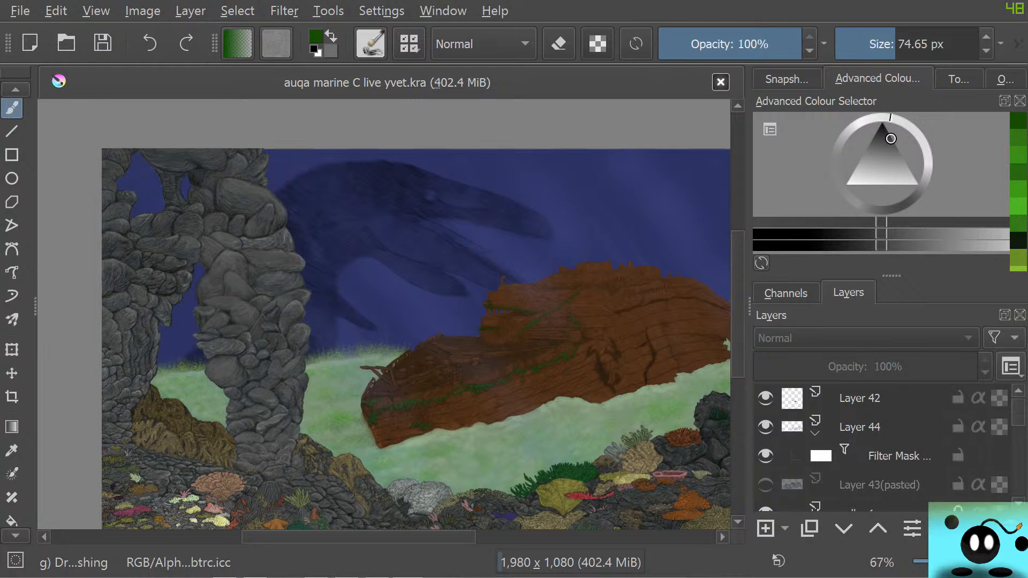
left_click(765, 456)
left_click(766, 456)
left_click(766, 485)
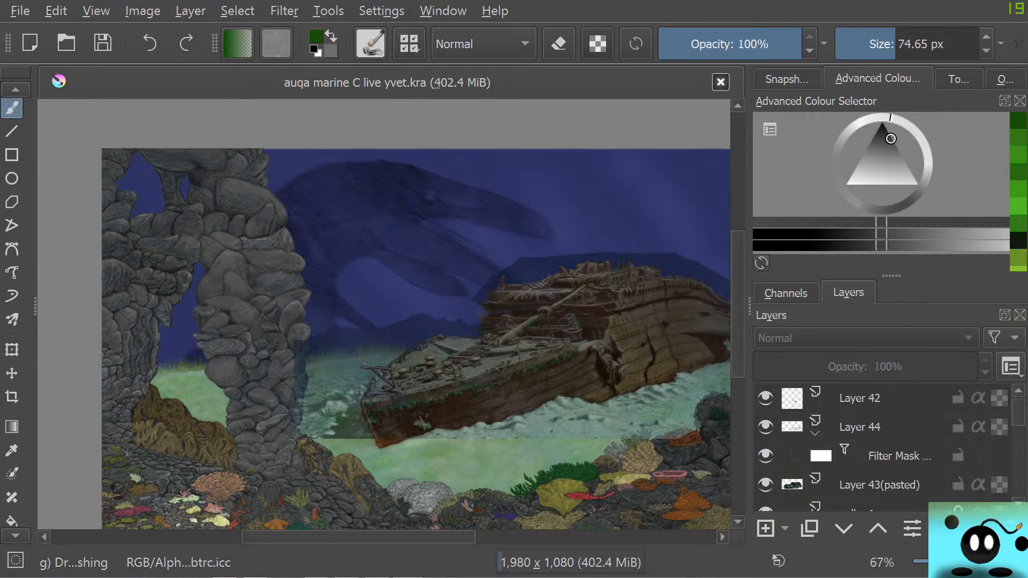
left_click(765, 485)
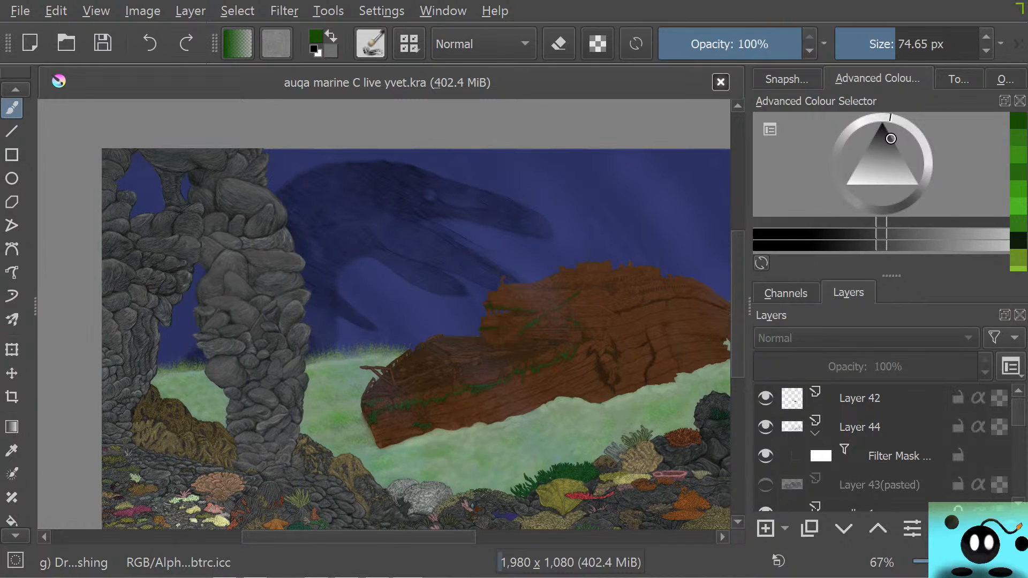
mouse_move(862, 407)
scroll(889, 455, "down", 3)
scroll(883, 450, "up", 2)
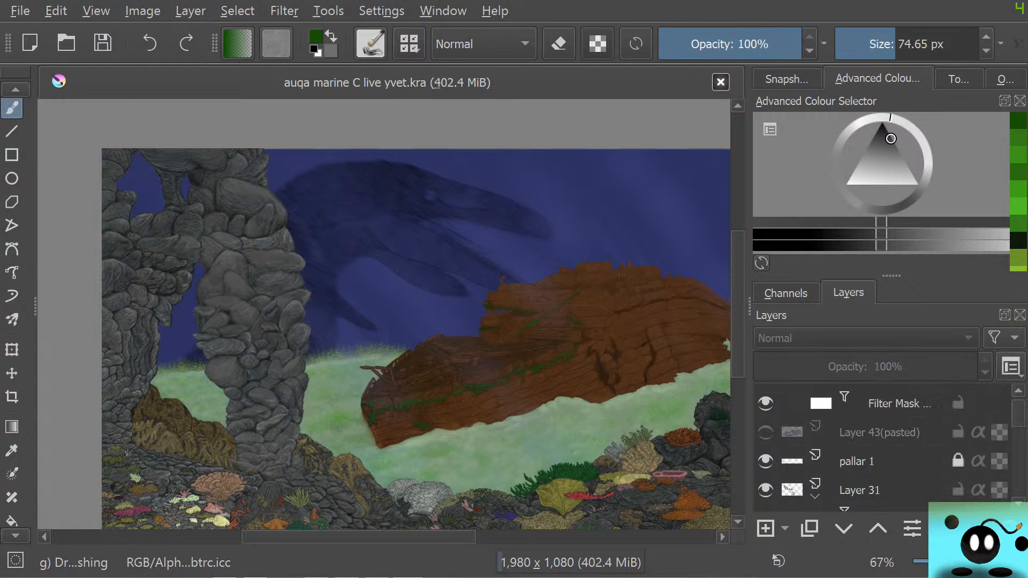
left_click(766, 432)
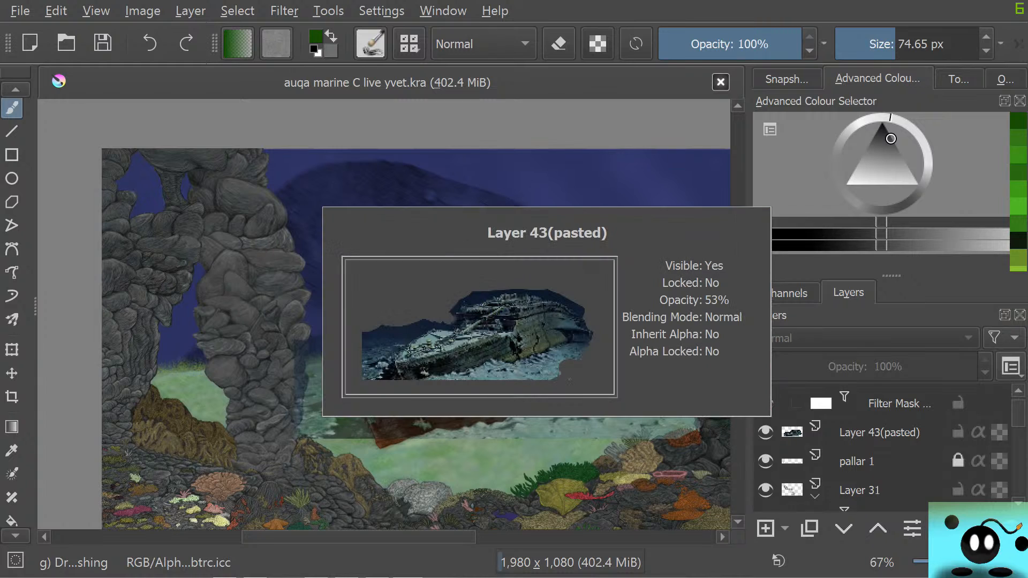
left_click(766, 433)
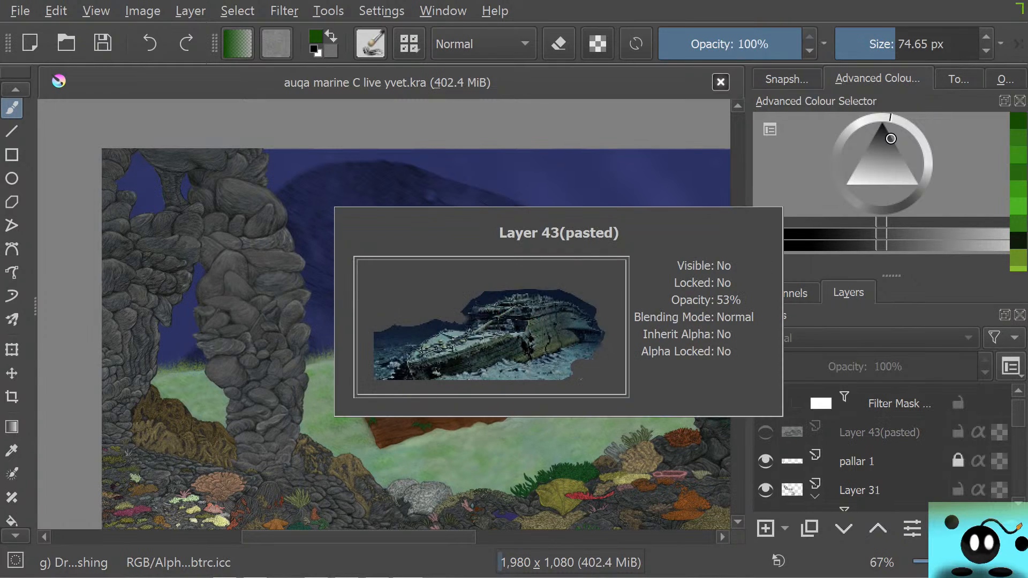
Show the composition sketch on Layer 106 over the painting
scroll(857, 450, "down", 3)
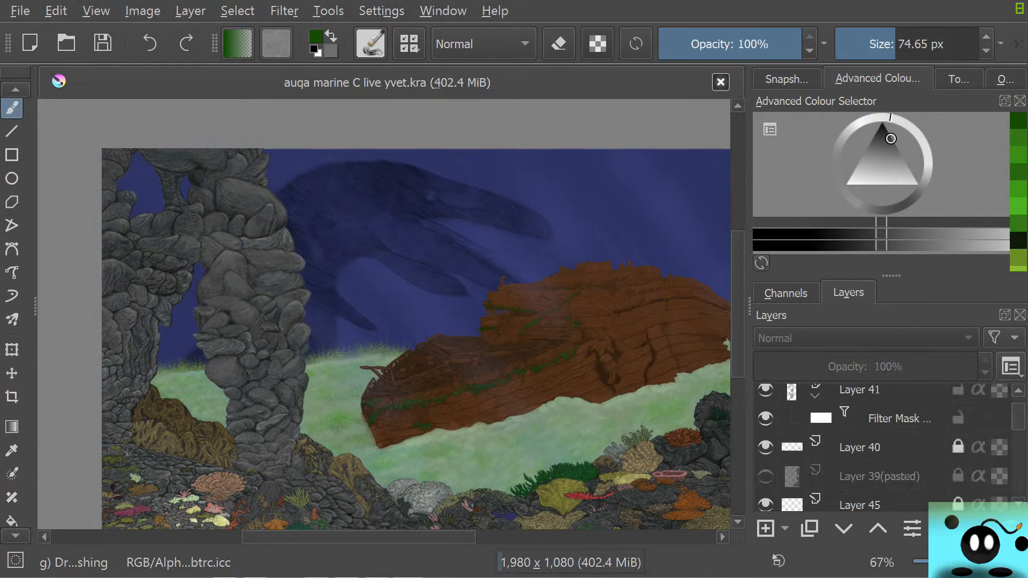
scroll(883, 450, "down", 4)
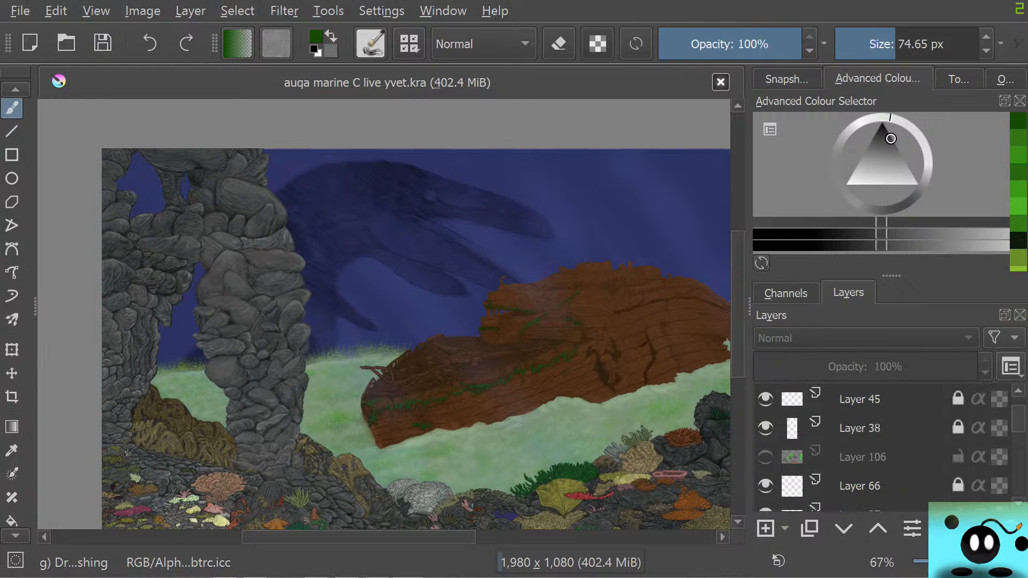
left_click(766, 457)
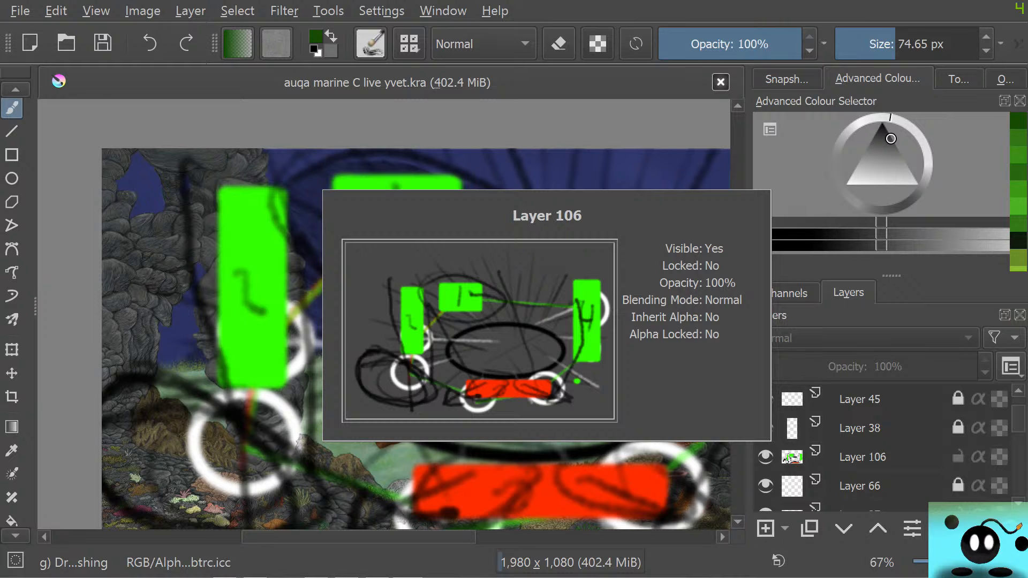
Compare the Layer 106 composition sketch with the painting by toggling its visibility, and leave it hidden
scroll(396, 423, "down", 4)
scroll(396, 423, "up", 3)
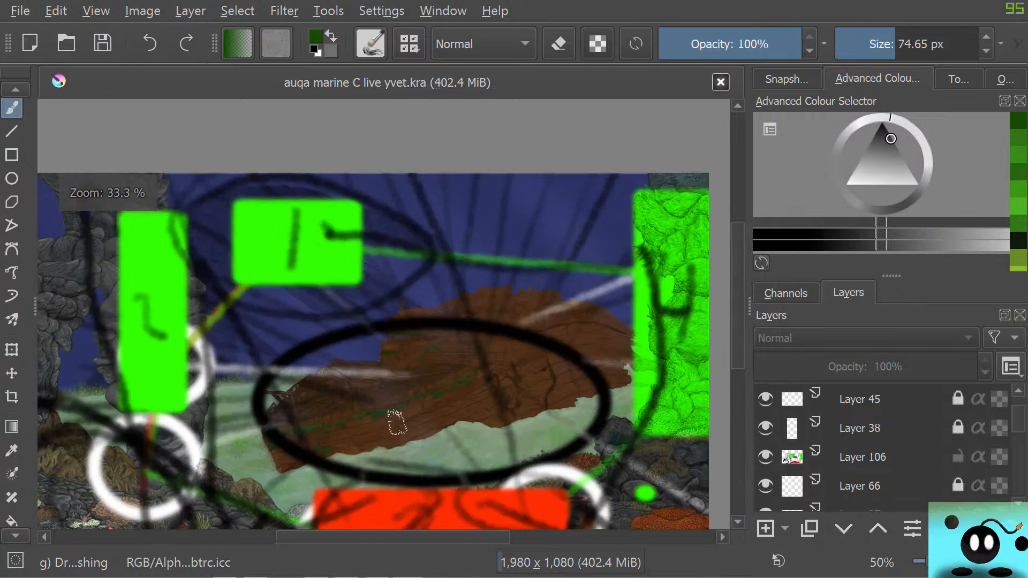
scroll(396, 423, "down", 3)
scroll(310, 504, "up", 2)
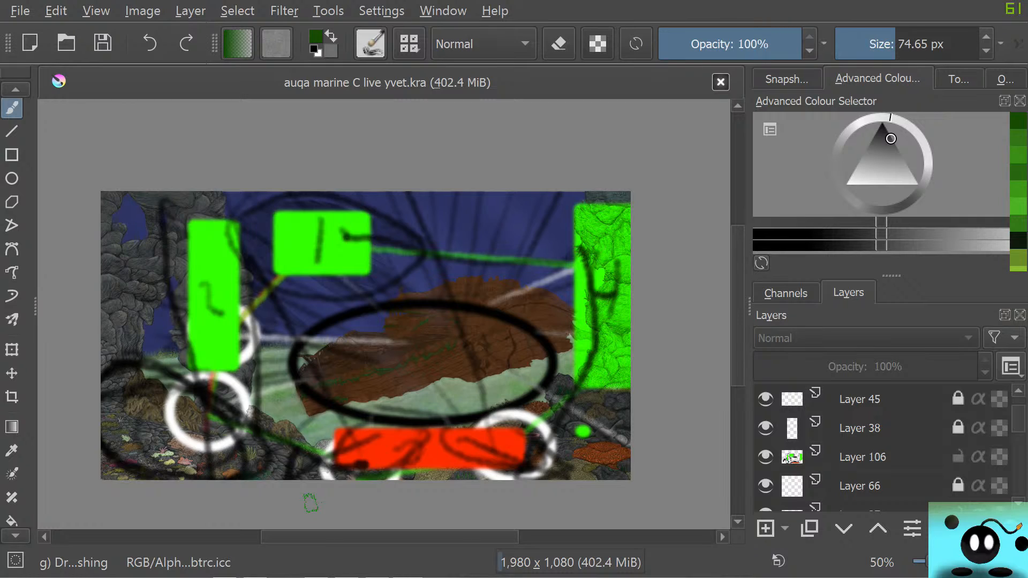
left_click(766, 457)
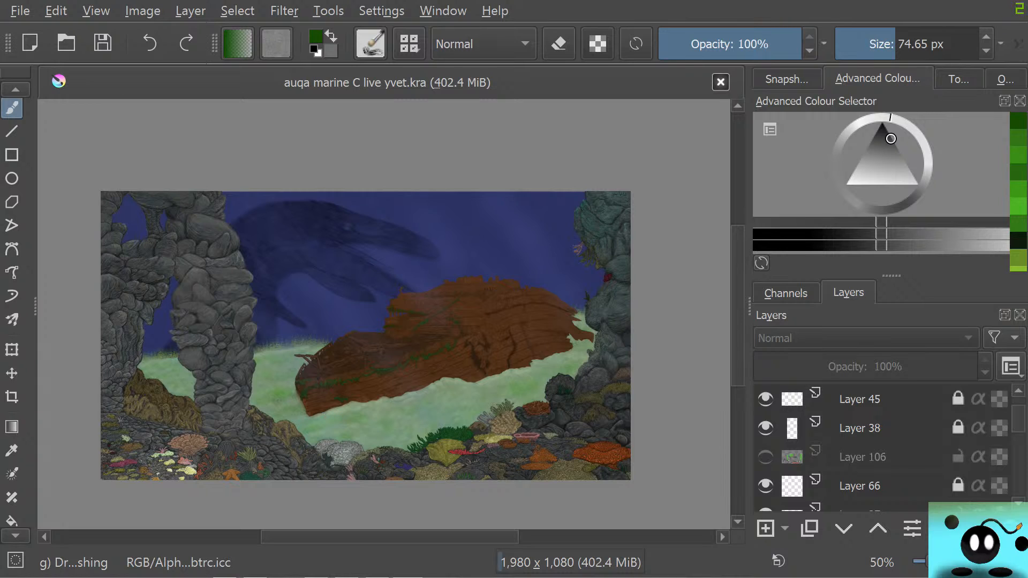
left_click(766, 457)
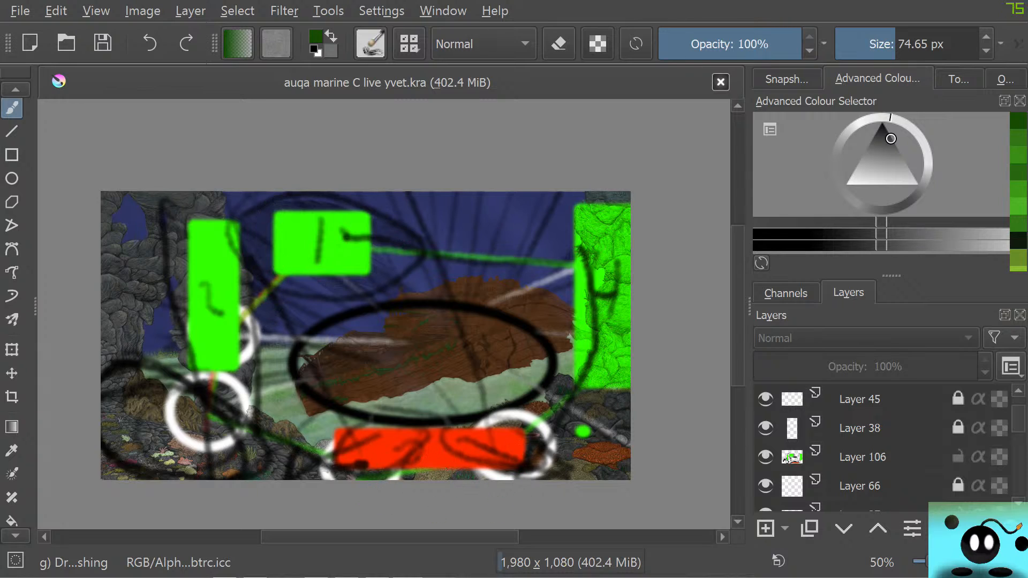
left_click(766, 457)
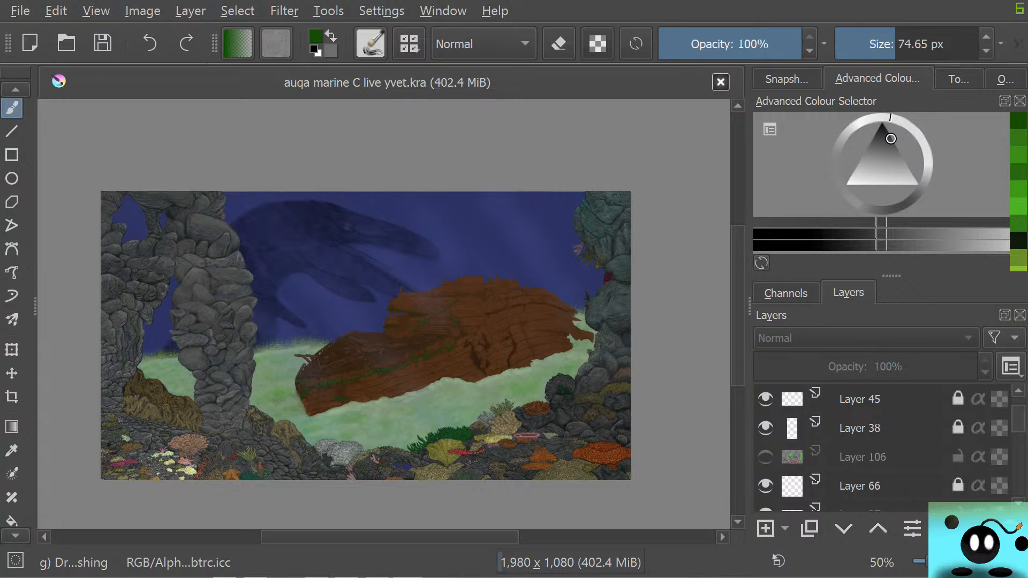
Temporarily show the creature reference on the voorbleed layer over the painting, and hide it again
left_click_drag(1019, 419, 1019, 473)
left_click(765, 450)
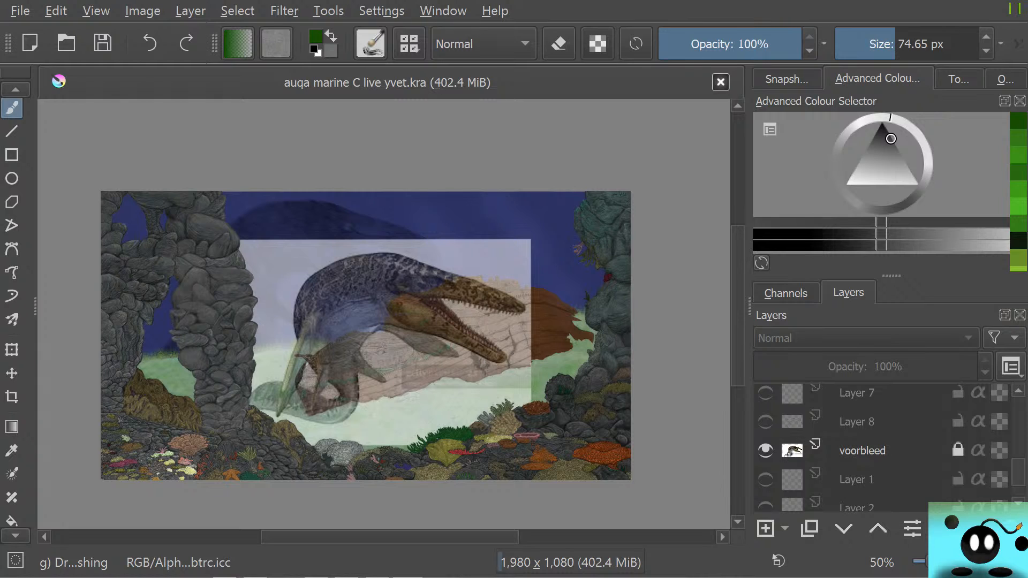
left_click(766, 450)
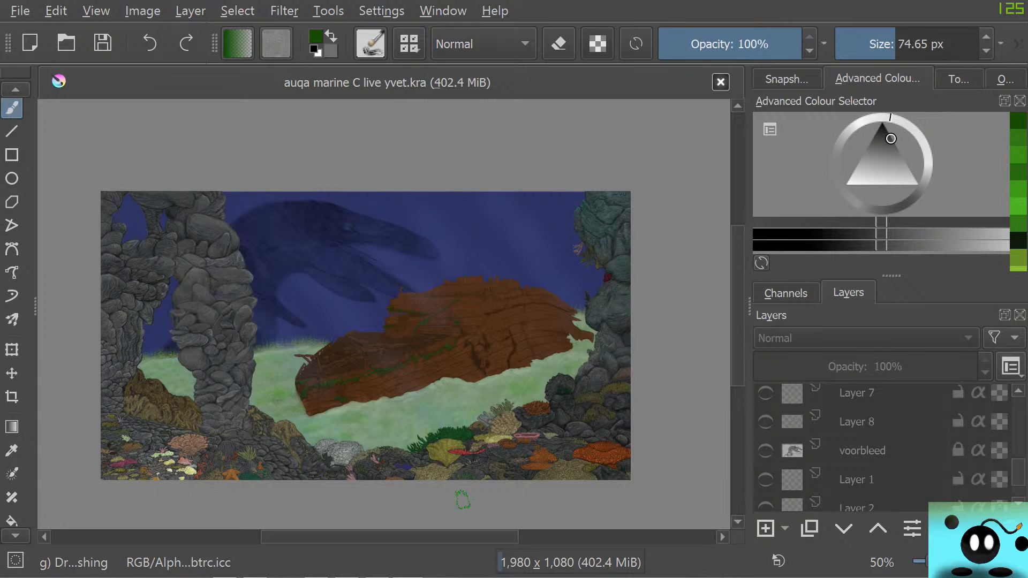
Examine the dark creature silhouette and the shipwreck up close and within the whole composition
scroll(280, 273, "up", 1)
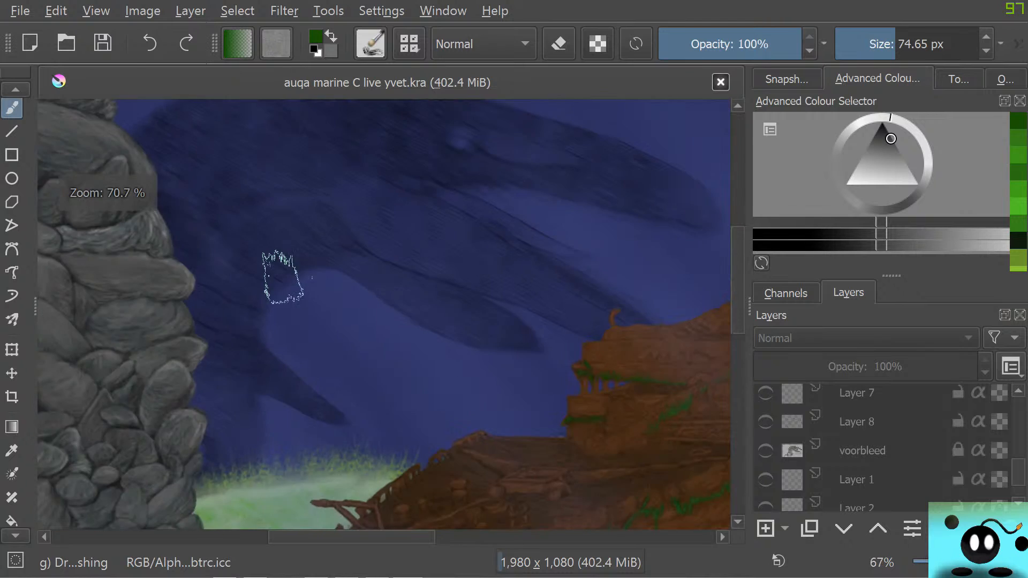
scroll(285, 267, "down", 1)
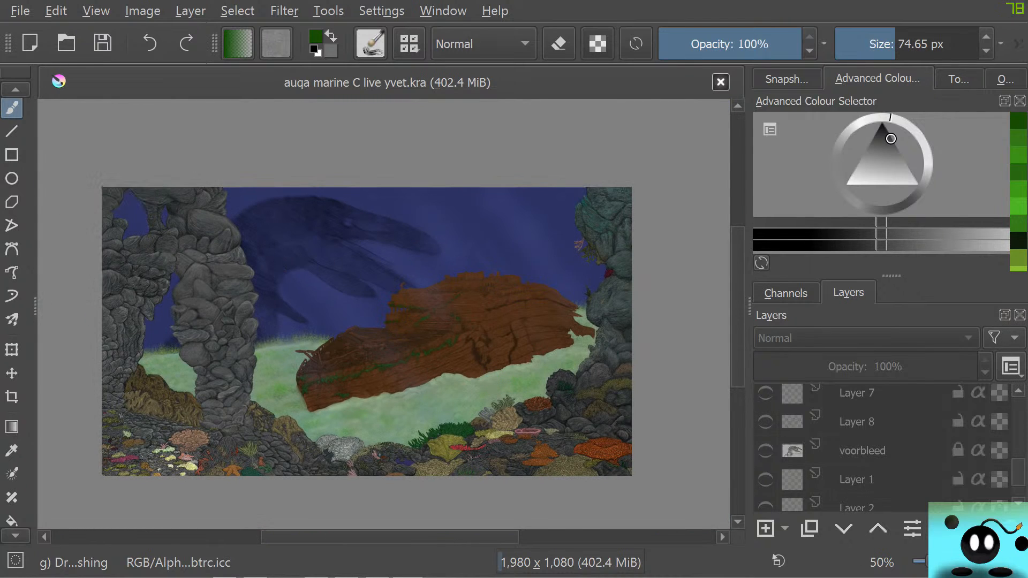
scroll(112, 444, "up", 2)
scroll(113, 411, "down", 6)
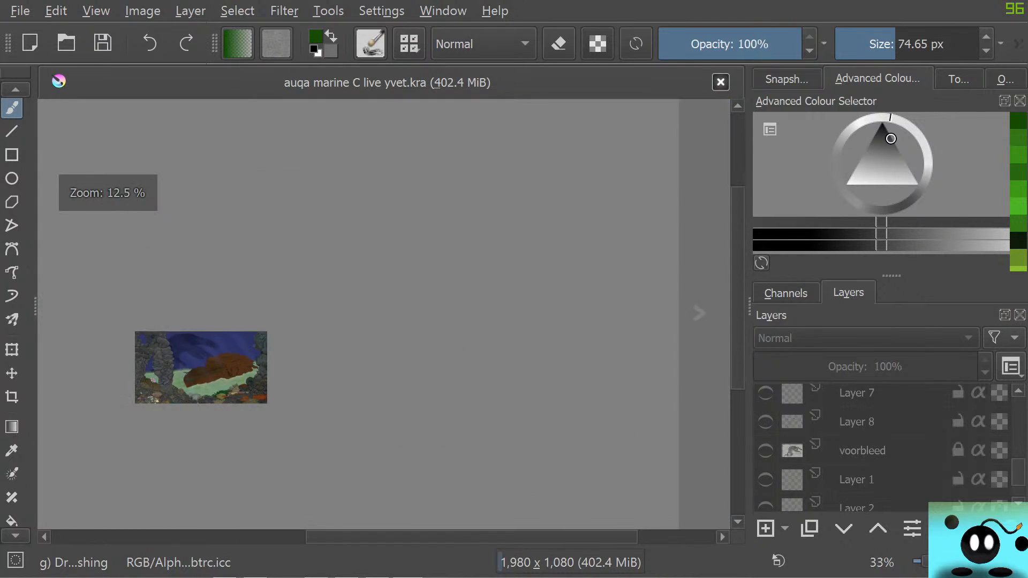
scroll(229, 349, "up", 3)
scroll(229, 350, "down", 2)
scroll(233, 343, "up", 7)
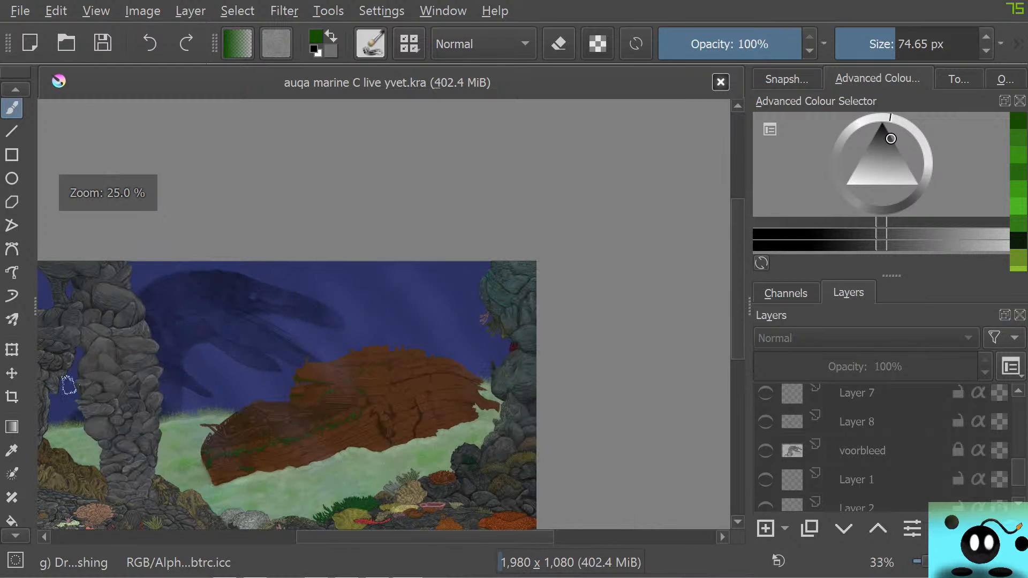
scroll(230, 271, "down", 6)
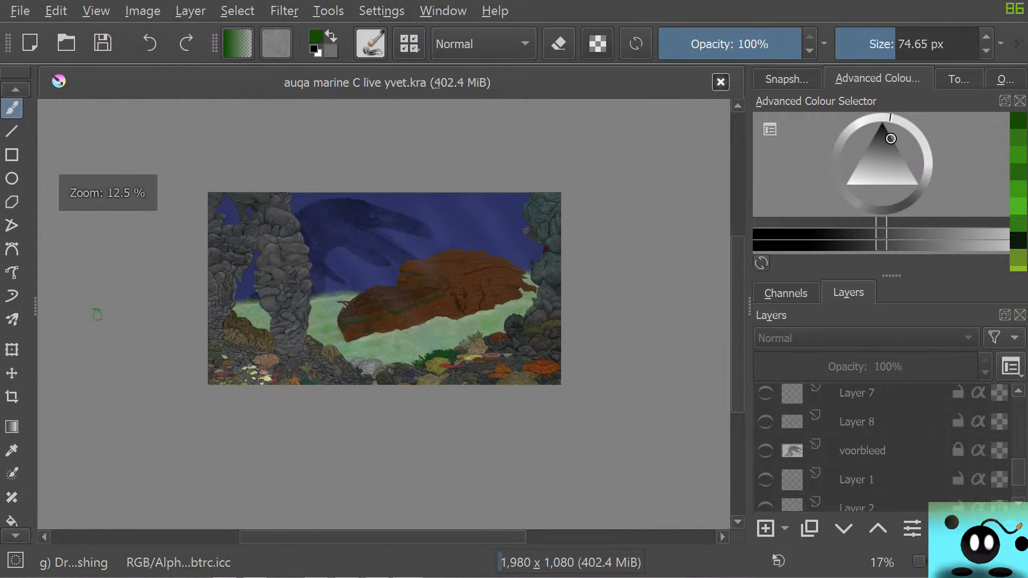
scroll(406, 327, "up", 2)
scroll(407, 326, "up", 2)
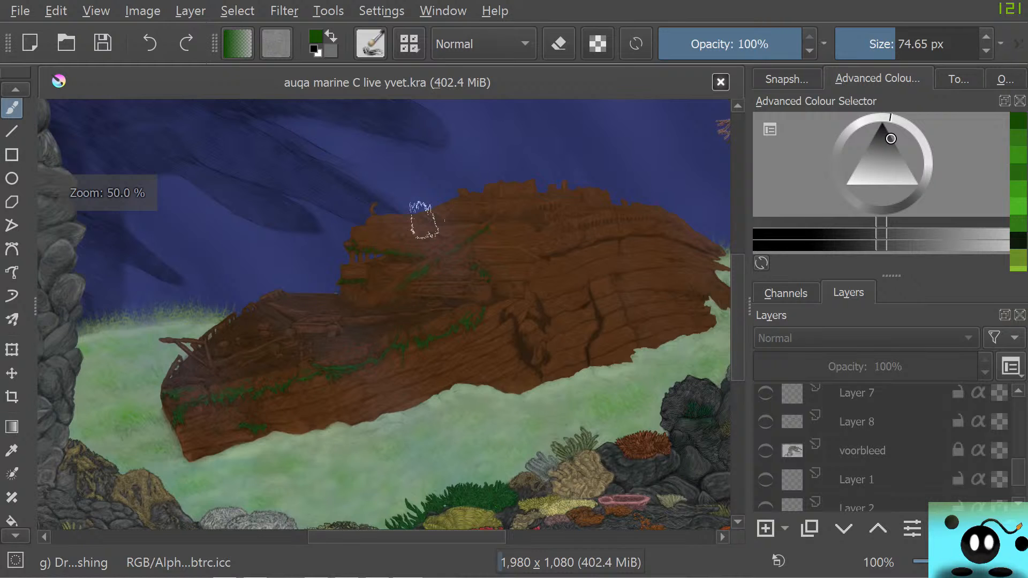
scroll(422, 223, "down", 3)
scroll(386, 184, "up", 1)
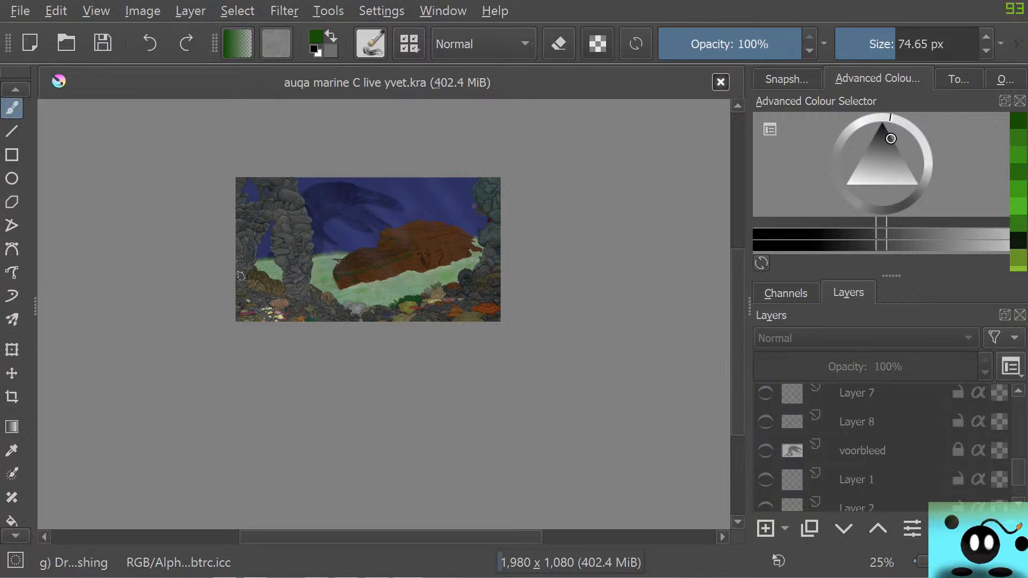
Temporarily show the pasted reference on Layer 13(pasted), and hide it again
scroll(878, 450, "up", 9)
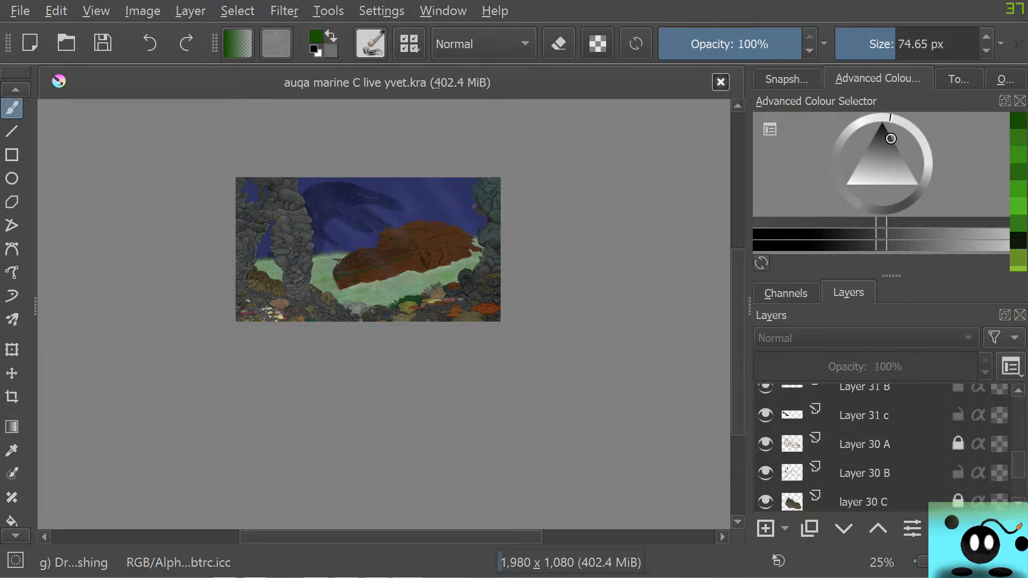
scroll(878, 450, "up", 10)
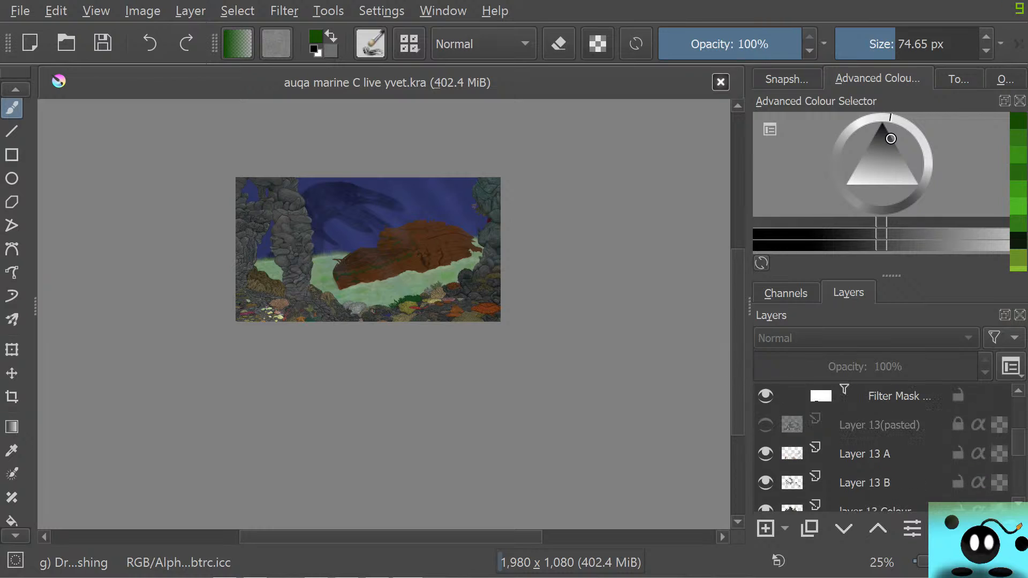
scroll(878, 449, "down", 5)
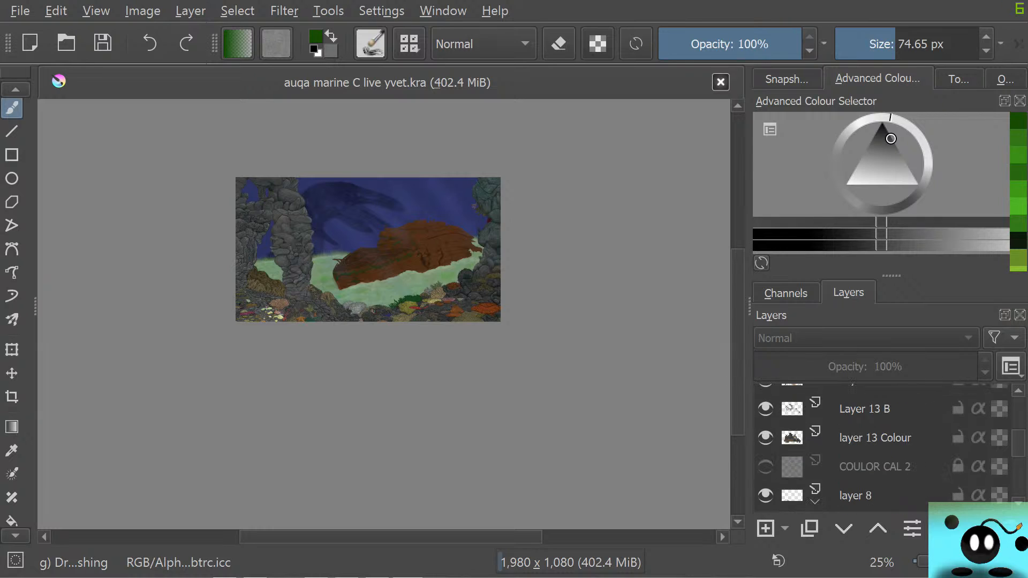
left_click(766, 425)
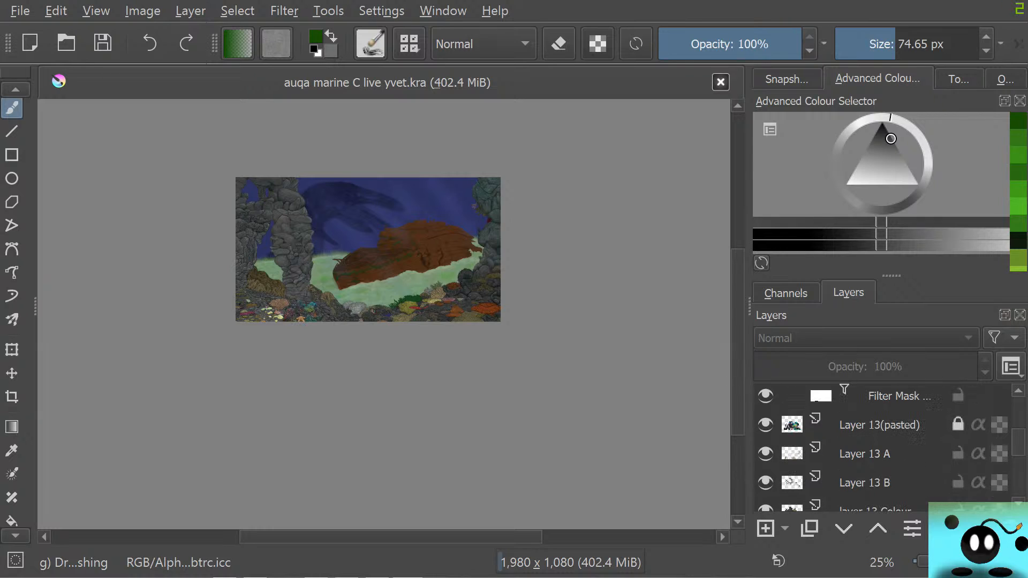
left_click(766, 425)
Find the Layer 36(pasted) reference further up the layer stack and briefly toggle its visibility
scroll(878, 450, "up", 5)
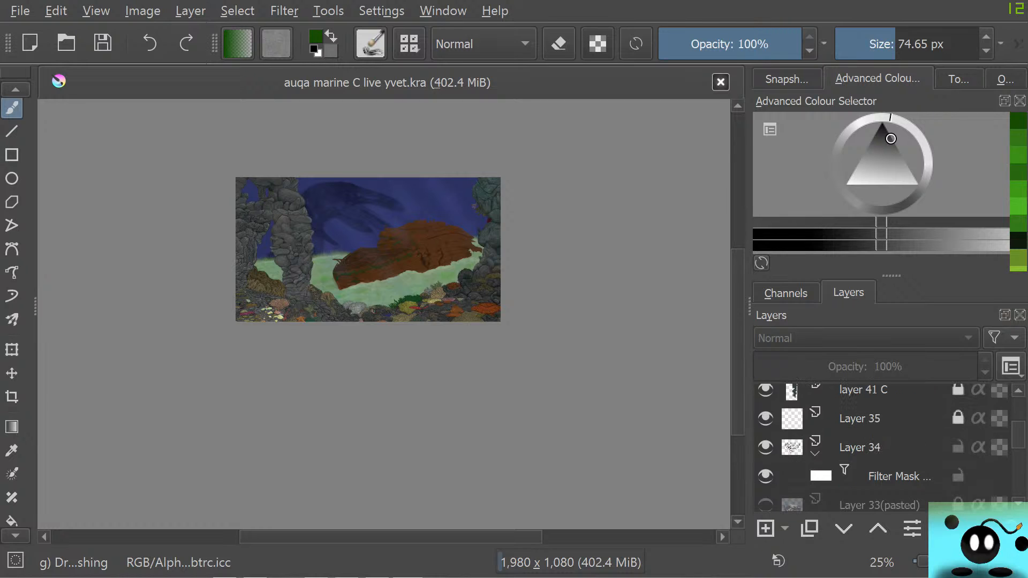
scroll(878, 450, "up", 6)
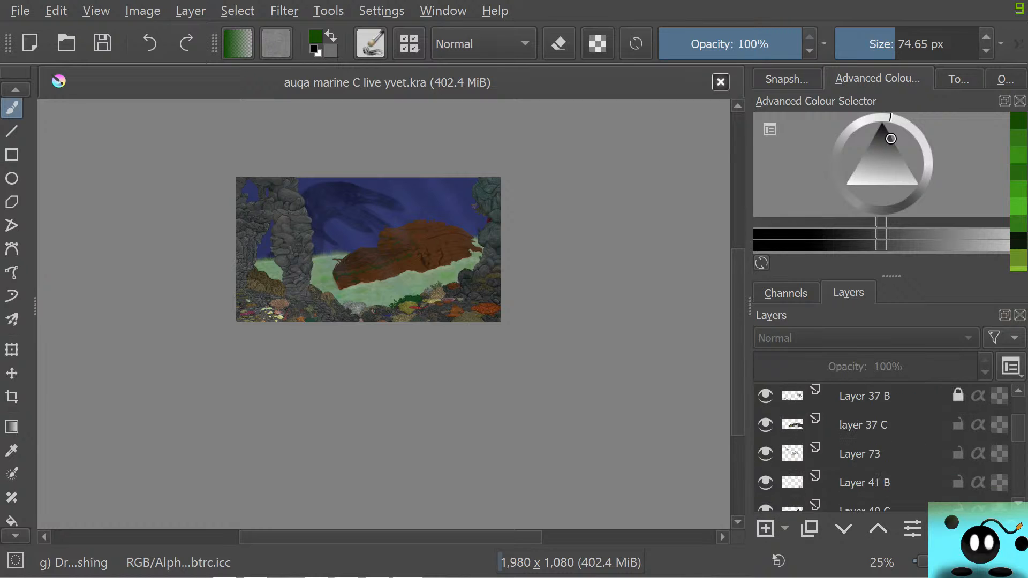
scroll(879, 450, "up", 6)
scroll(879, 450, "down", 1)
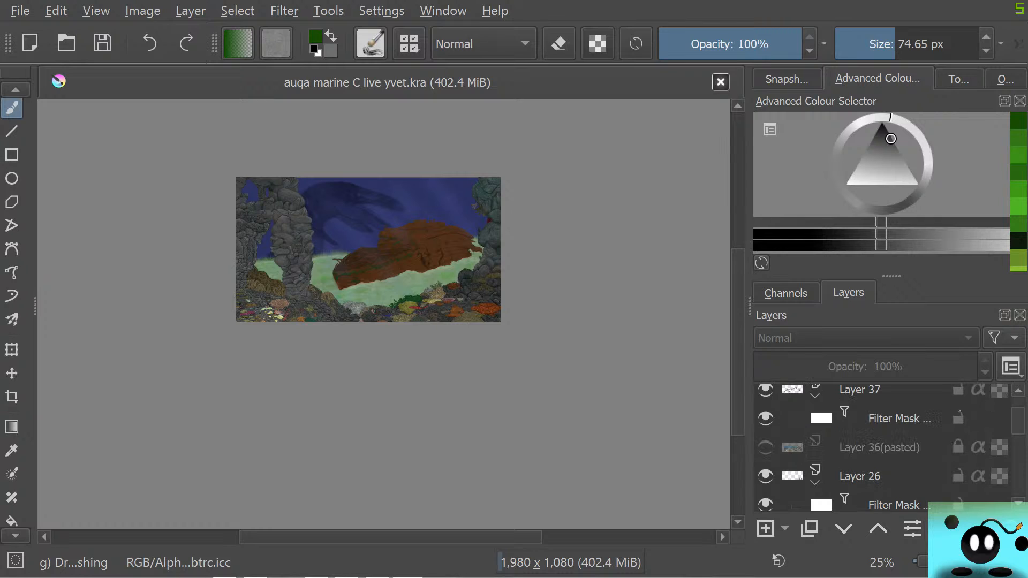
left_click(766, 448)
left_click(766, 448)
Show the Layer 106 sketch over the painting once more to review the layout, and hide it again
scroll(765, 447, "up", 6)
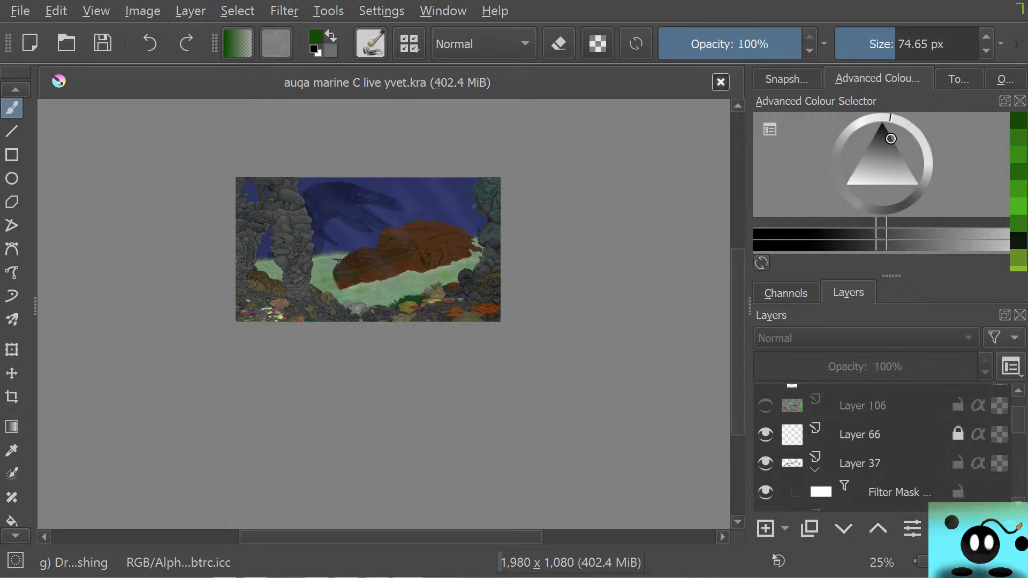
left_click(765, 479)
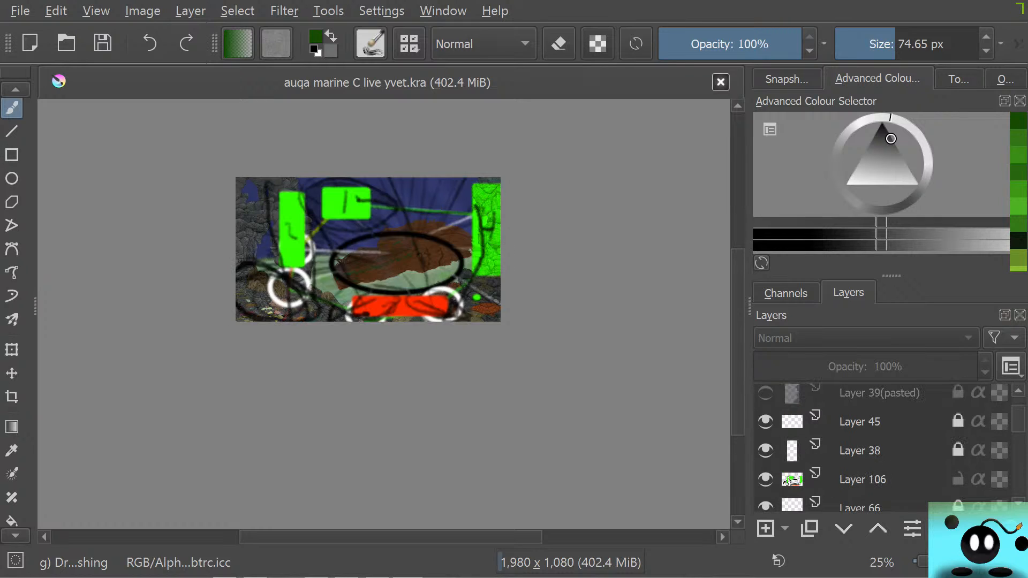
scroll(384, 273, "up", 3)
scroll(367, 292, "down", 1)
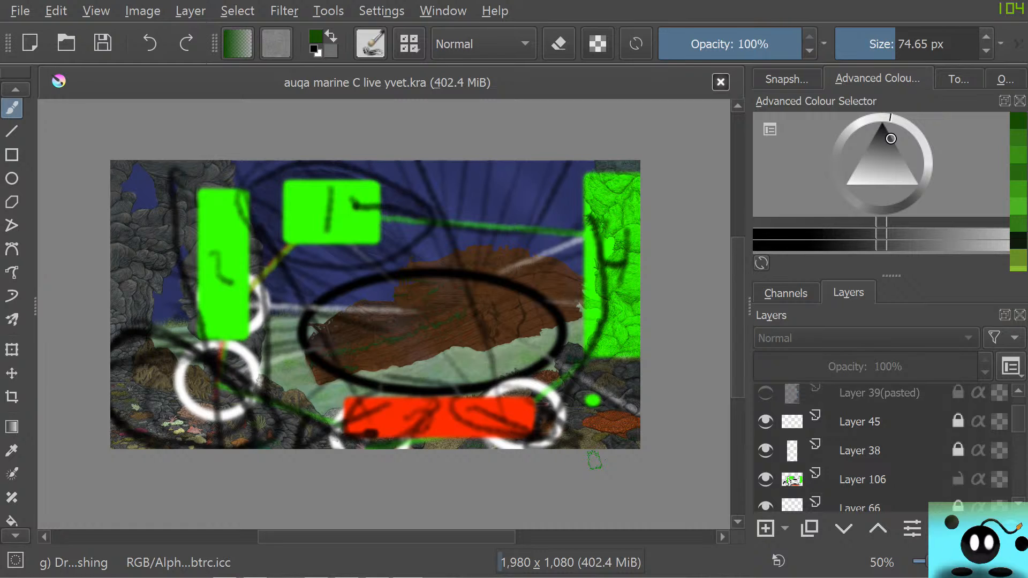
left_click(766, 480)
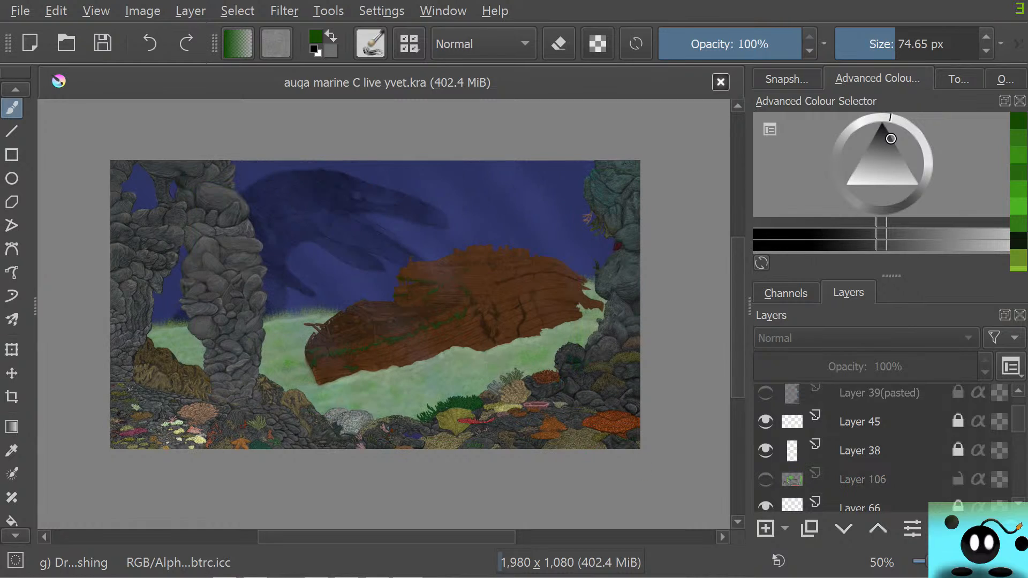
Switch to the YouTube Studio live streaming page in the browser and request to end the stream
mouse_move(766, 480)
key("alt+Tab")
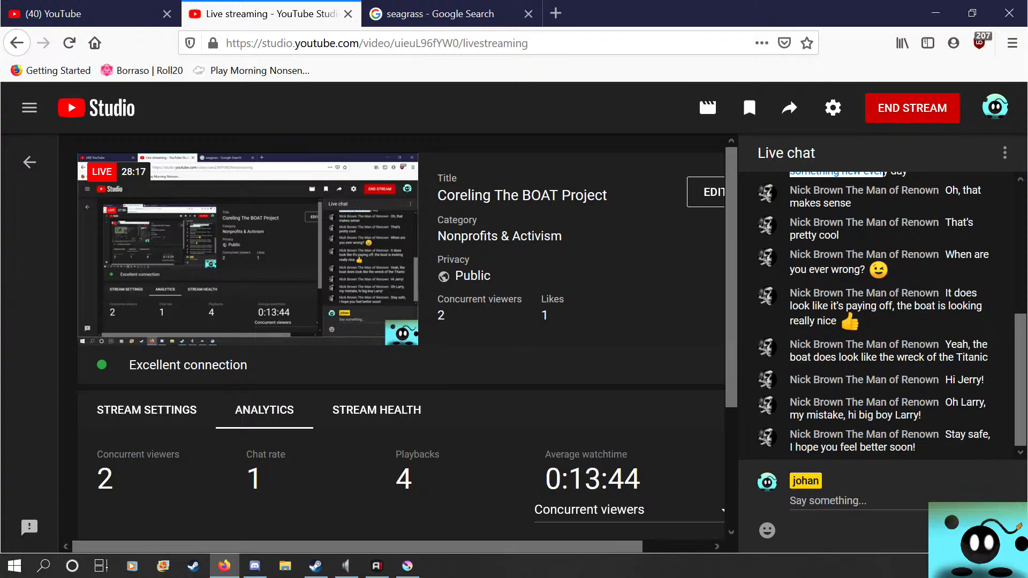
left_click(912, 108)
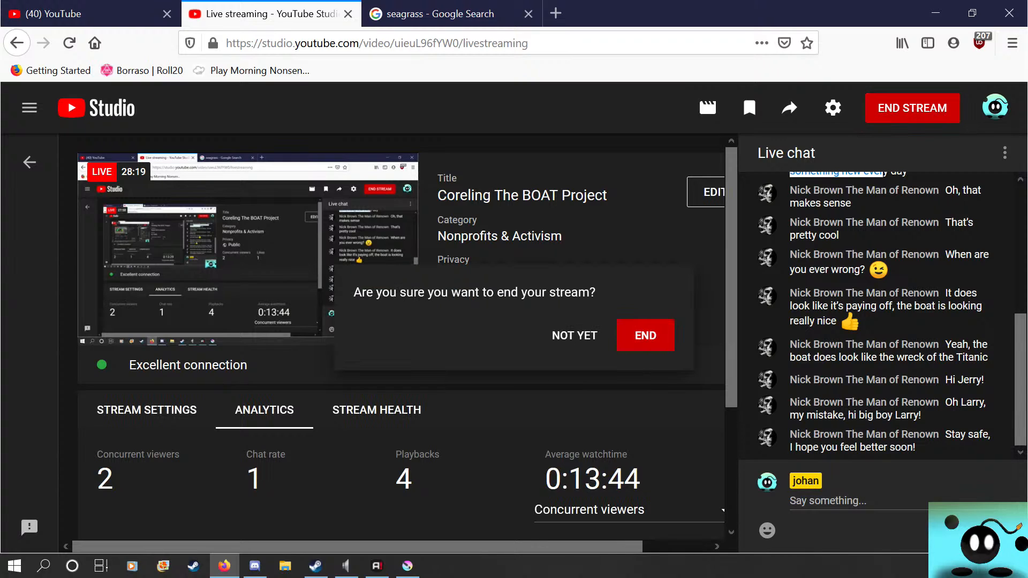